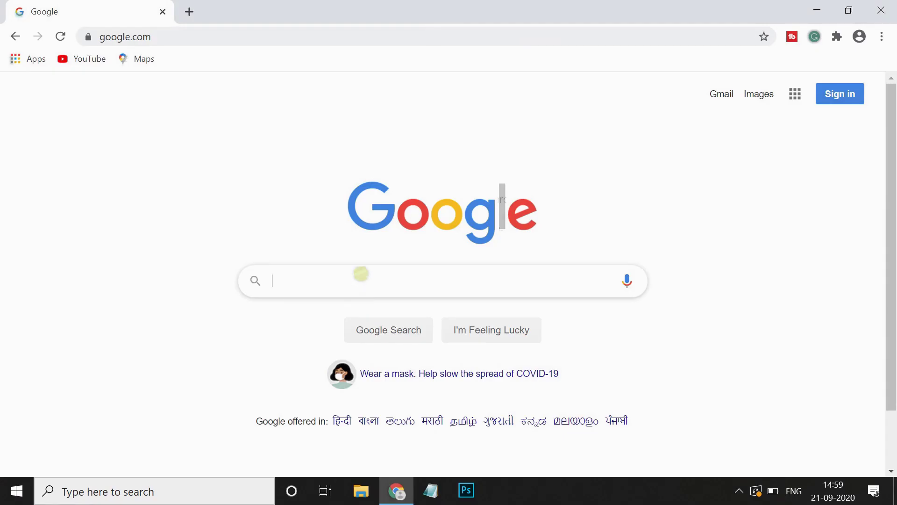
Search the web for "vsdc free video editor" and open the official videosoftdev.com site from the results.
text(vsdc free video editor)
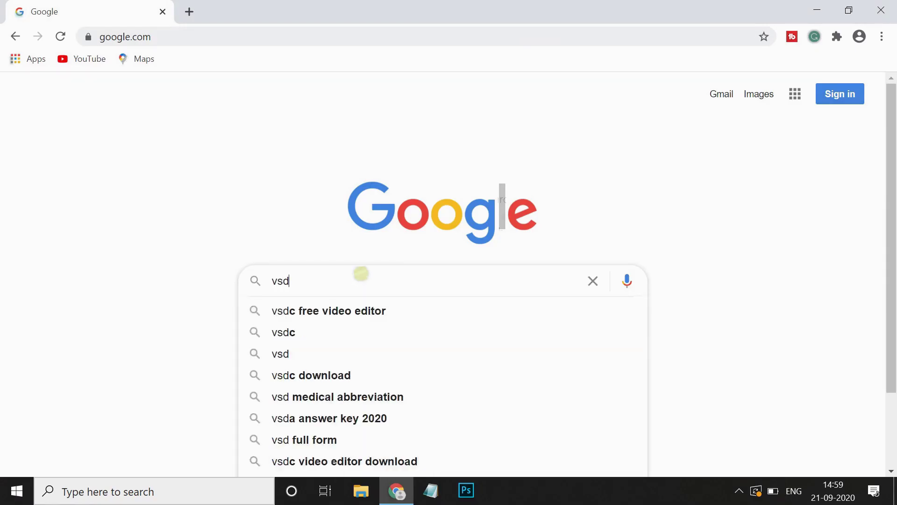
key(Return)
scroll(323, 262, down, 5)
scroll(329, 256, up, 10)
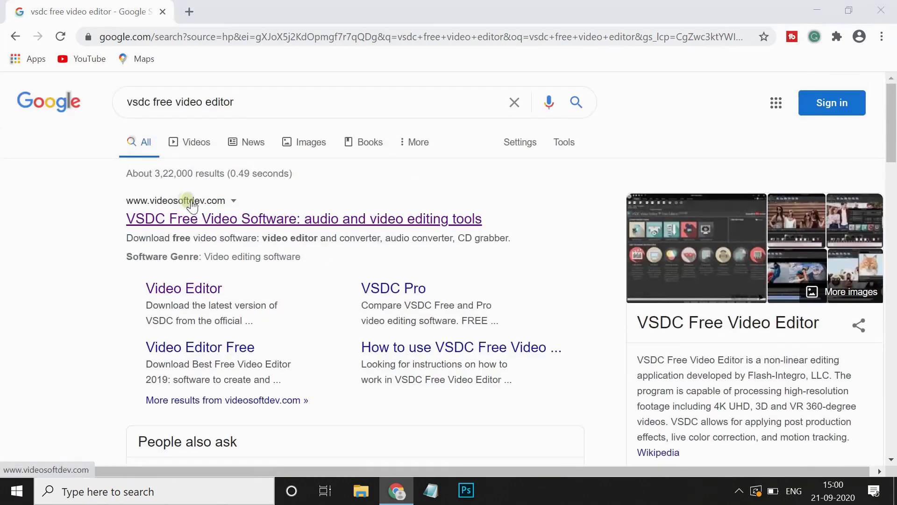
click(216, 217)
Open the Video Editor download page on the VSDC site and highlight its web address.
mouse_move(368, 94)
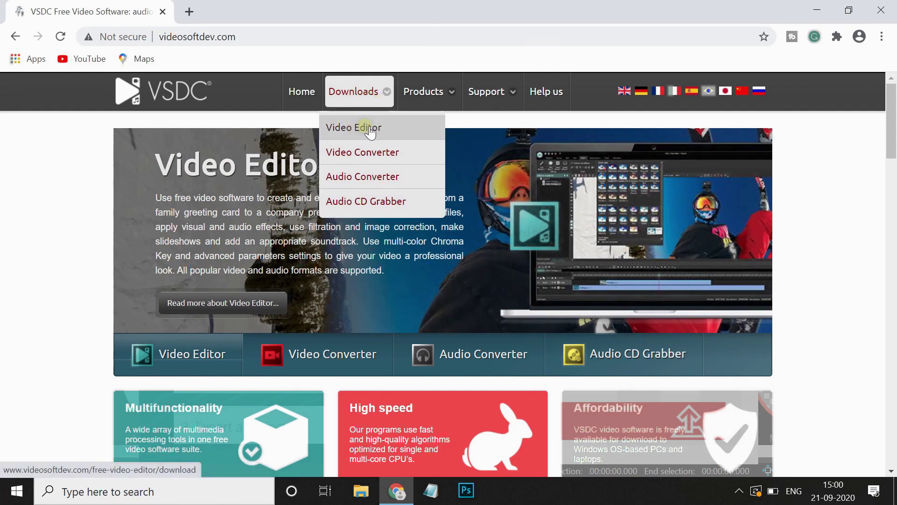
click(341, 128)
drag(361, 37, 158, 37)
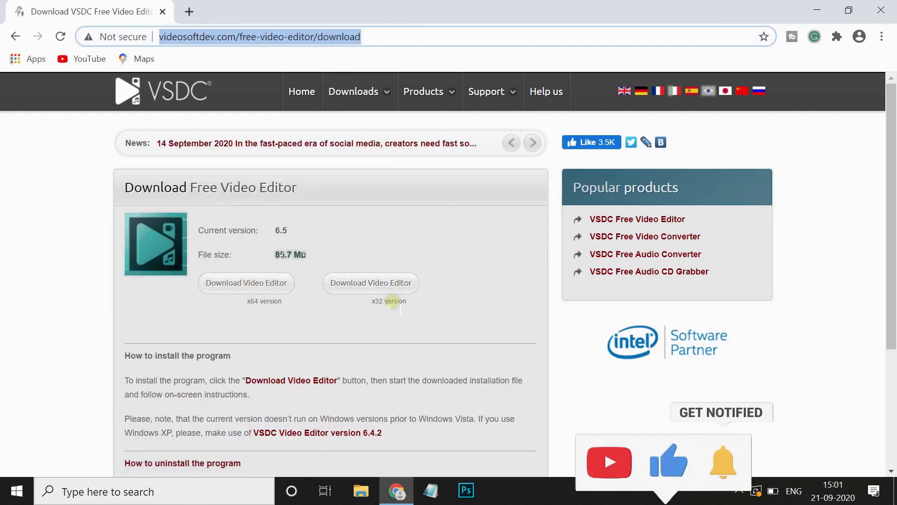
Check the system type in the computer's properties, closing the System window when done.
key(super+d)
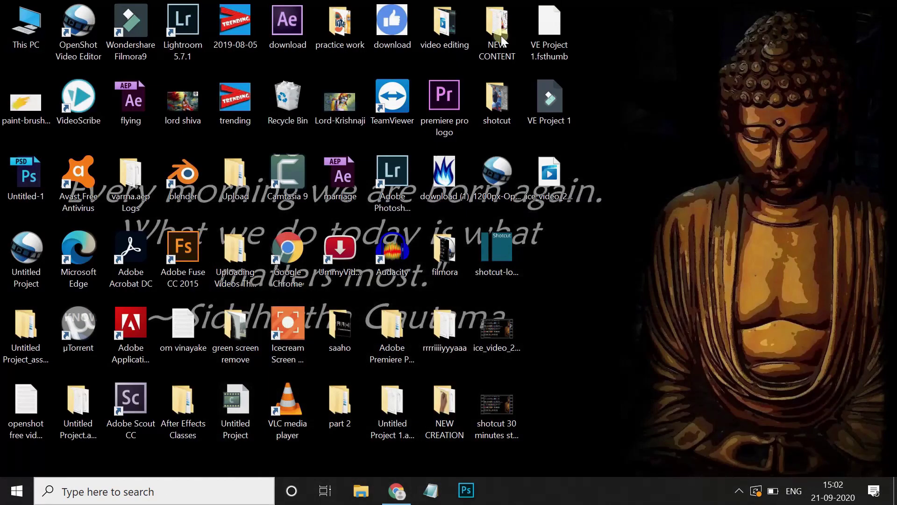
right_click(28, 30)
click(79, 223)
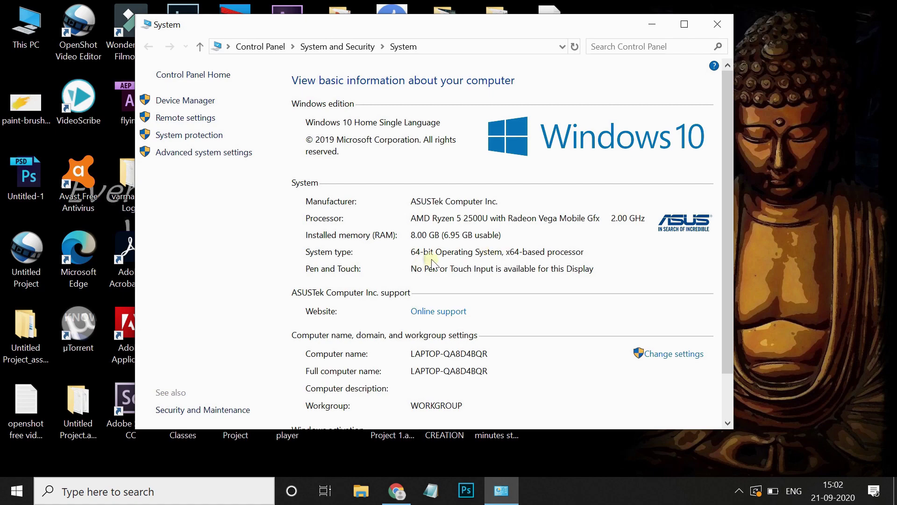
key(alt+F4)
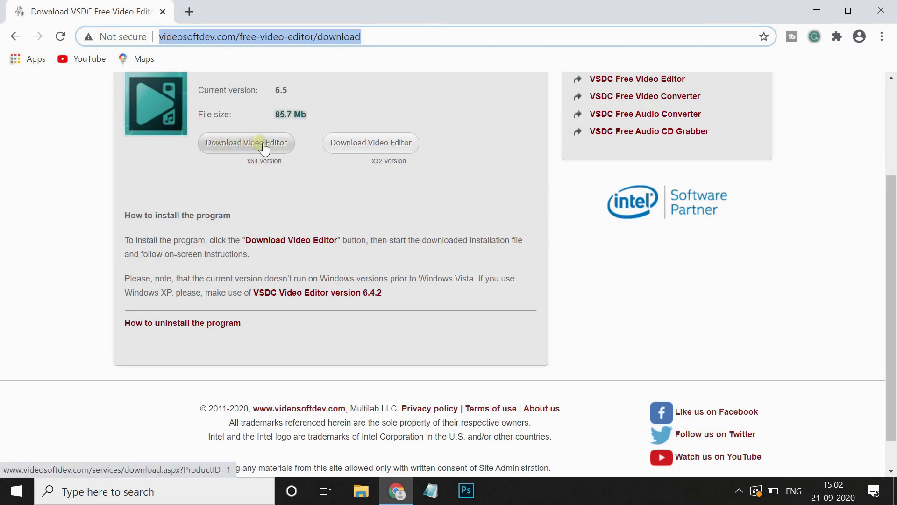
Download the x64 version of the video editor and run video_editor_x64 from its download folder.
click(239, 148)
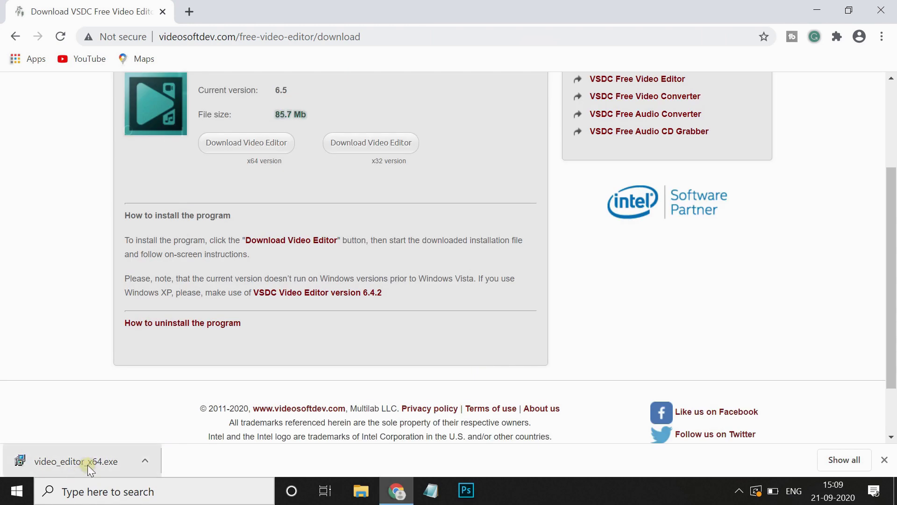
click(145, 461)
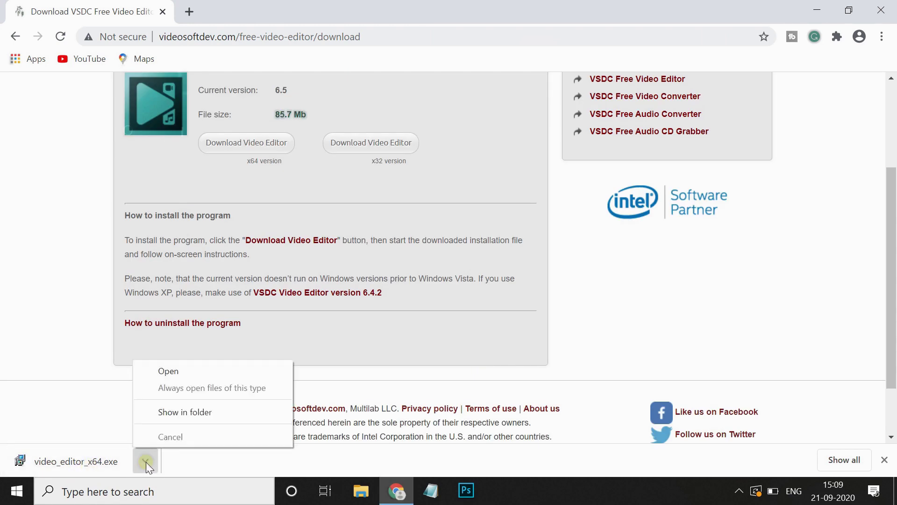
click(185, 412)
double_click(161, 177)
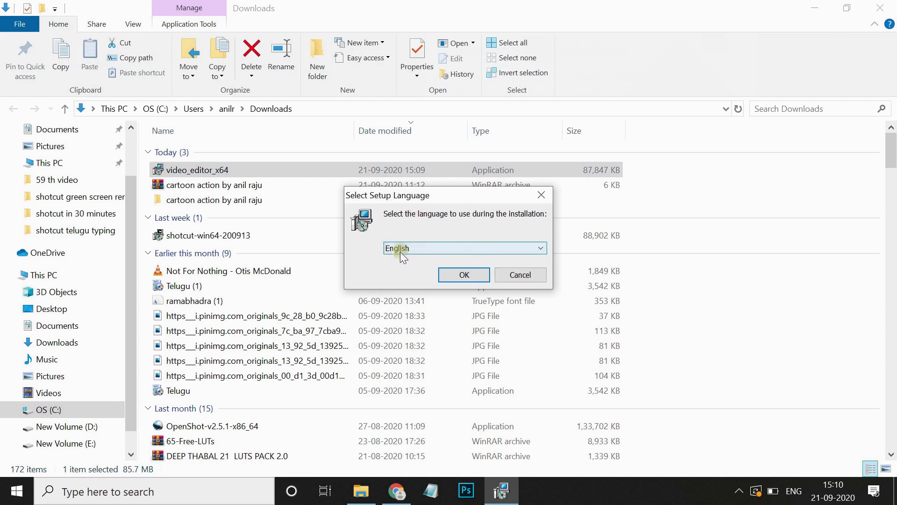
Start the setup in English and accept the license agreement.
click(467, 278)
click(527, 356)
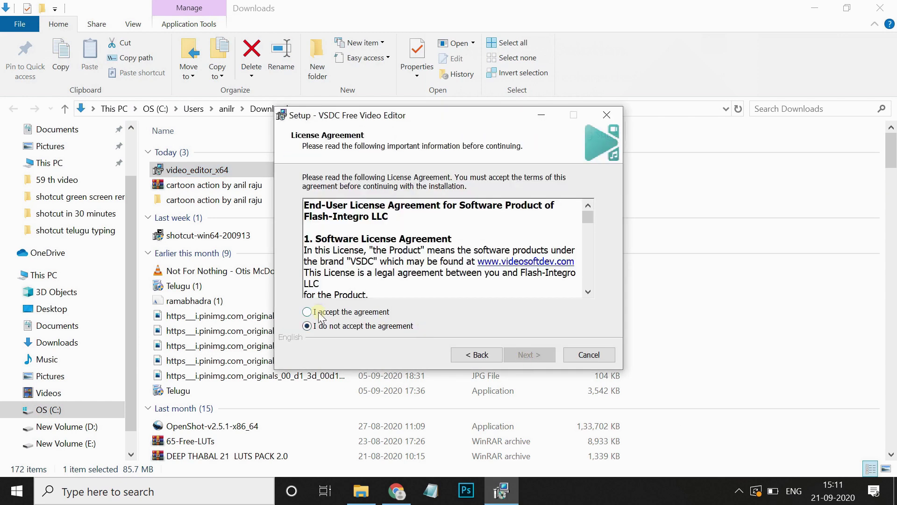
click(308, 311)
click(528, 355)
Continue past the setup information, keeping C:\Program Files\FlashIntegro as the destination and the default Start Menu folder.
mouse_move(588, 219)
mouse_down()
mouse_move(587, 267)
mouse_move(588, 215)
mouse_up()
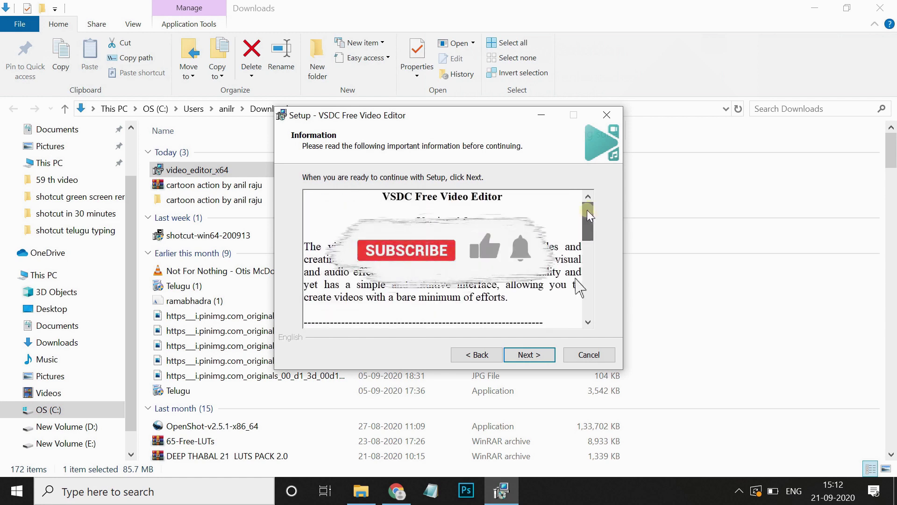
click(527, 356)
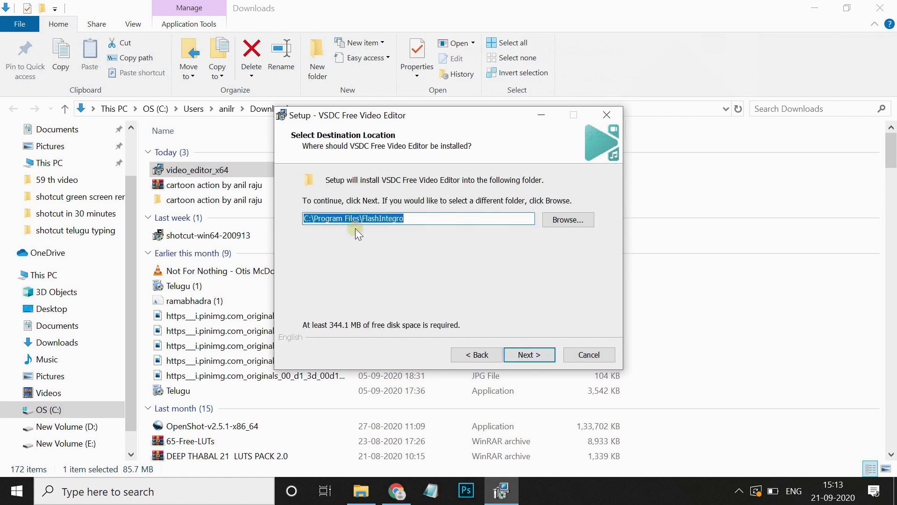
click(528, 354)
click(528, 355)
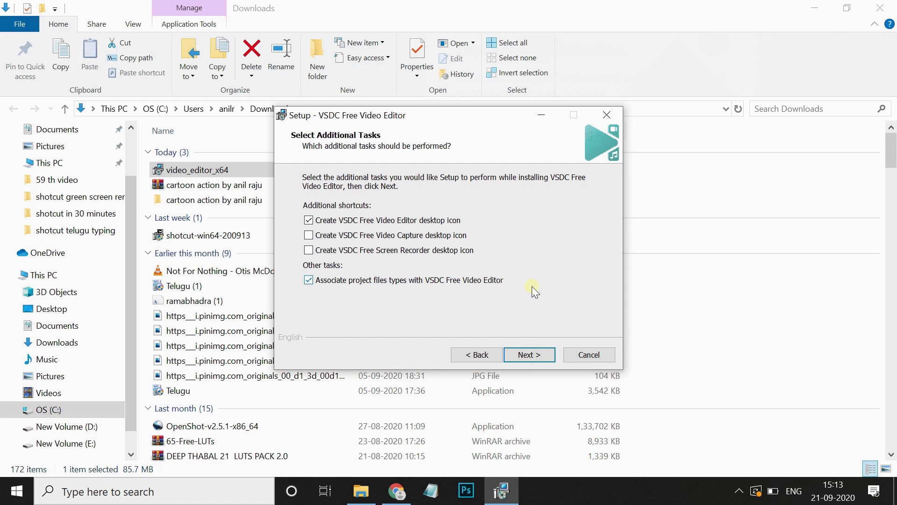
Install the editor with only the Video Editor desktop icon and project file association as additional tasks.
click(309, 251)
click(308, 250)
click(528, 354)
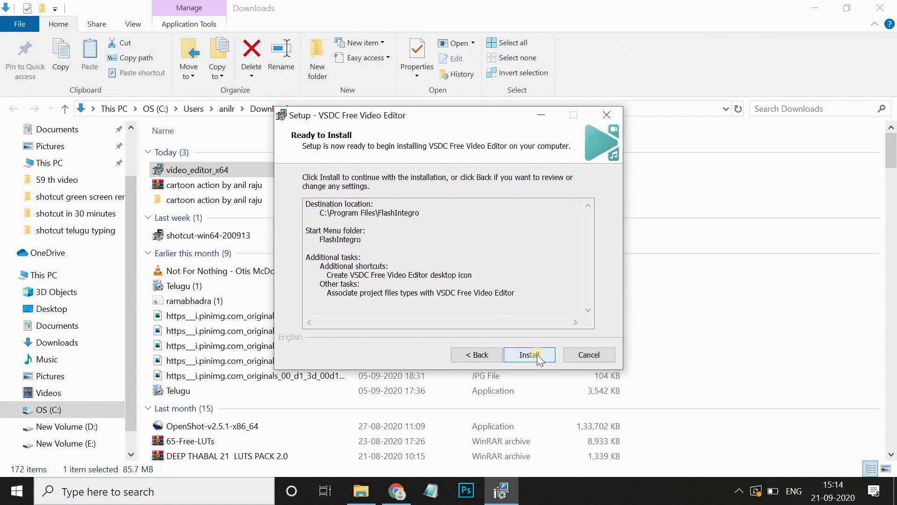
click(531, 351)
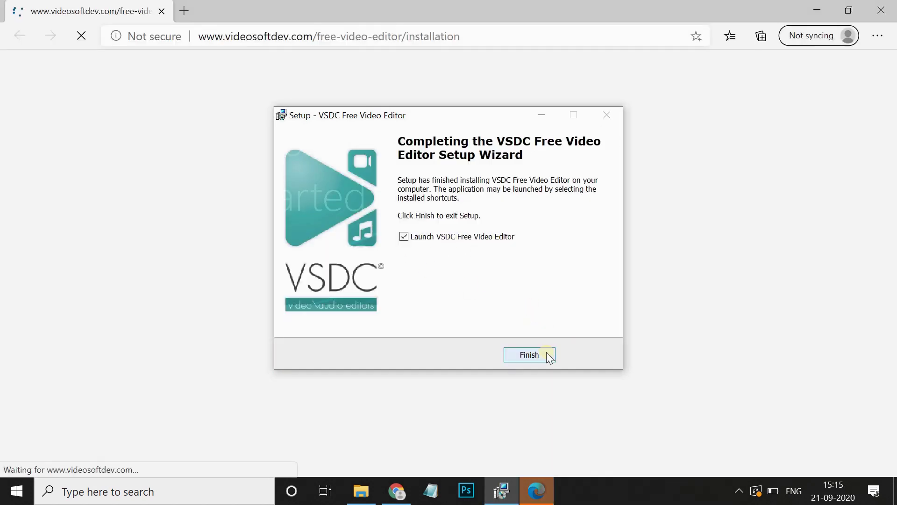
Finish the setup with Launch VSDC Free Video Editor enabled and minimise the open windows.
click(405, 238)
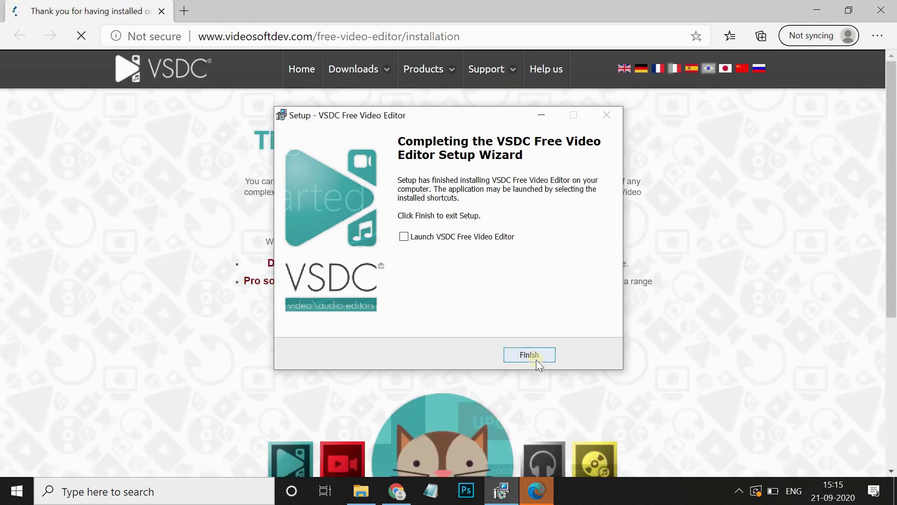
click(404, 239)
click(530, 355)
click(817, 10)
click(817, 9)
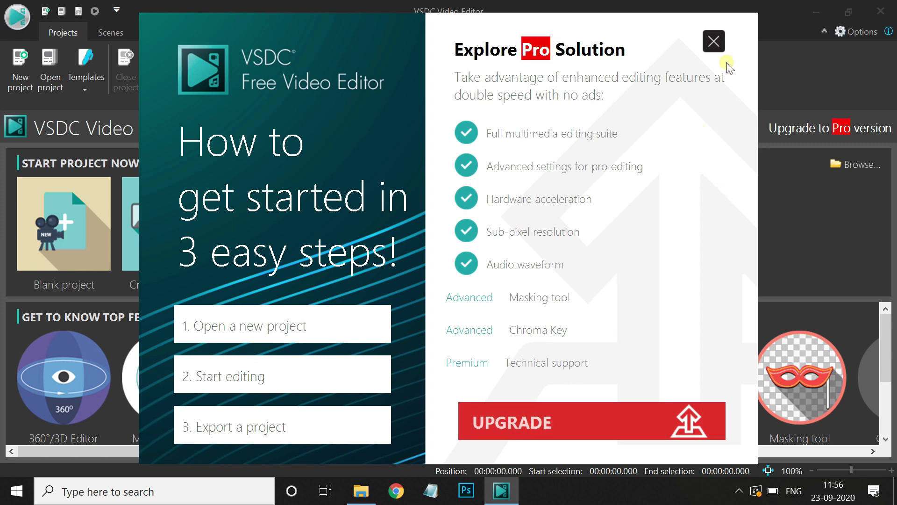
Dismiss the Pro upgrade offer and briefly view the file selection for importing content, without importing anything.
click(715, 42)
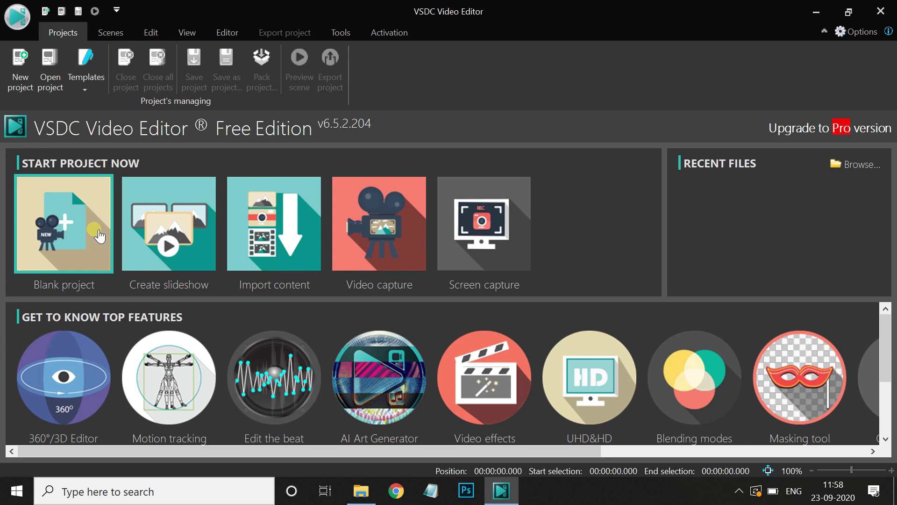
click(274, 240)
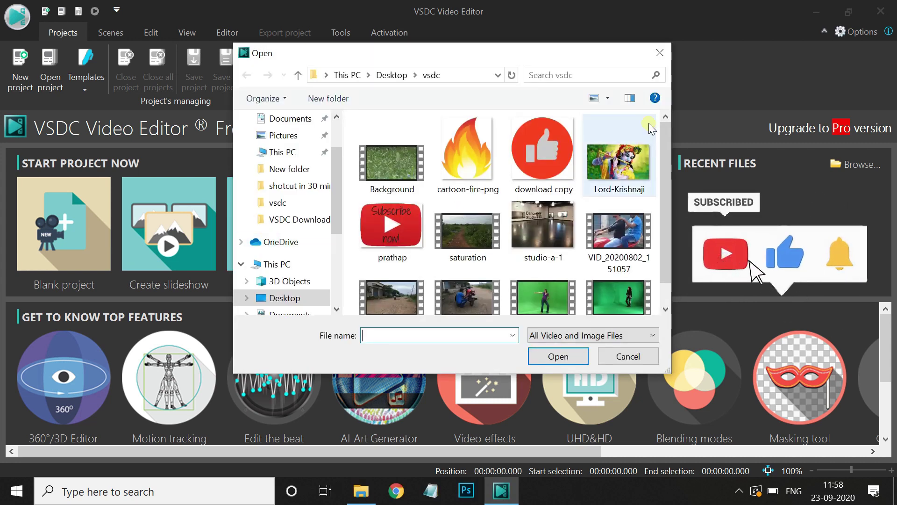
click(661, 56)
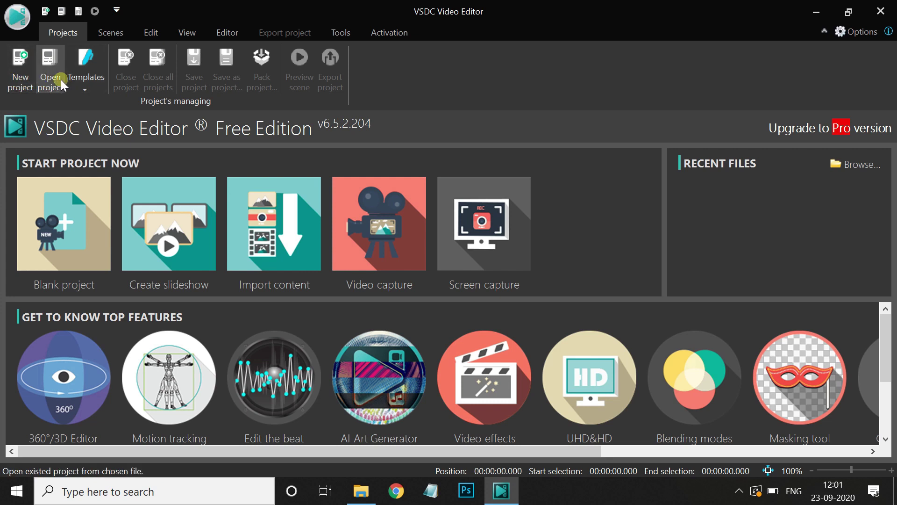
Start a blank project to bring up its project settings.
click(84, 224)
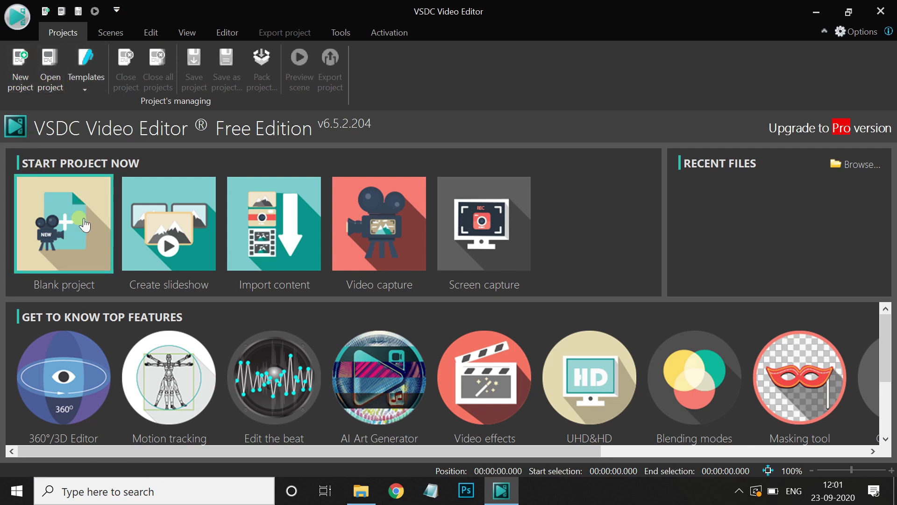
click(52, 80)
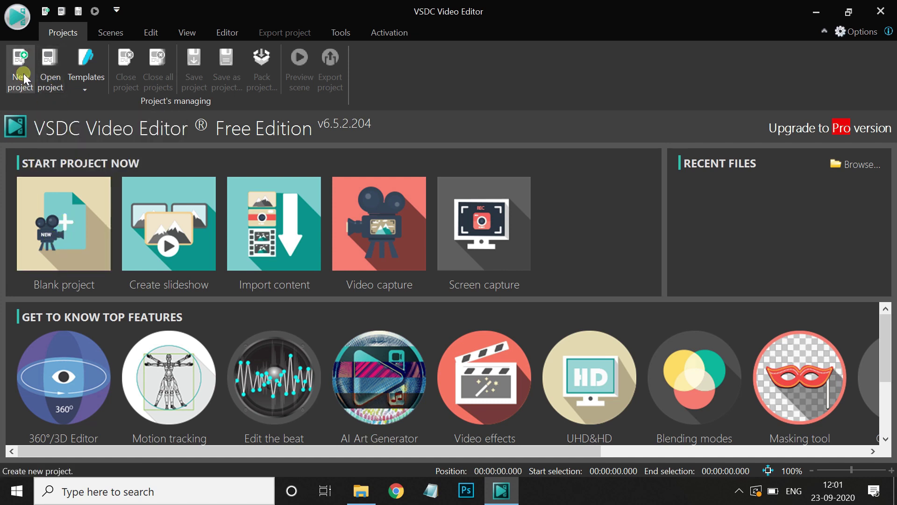
click(67, 245)
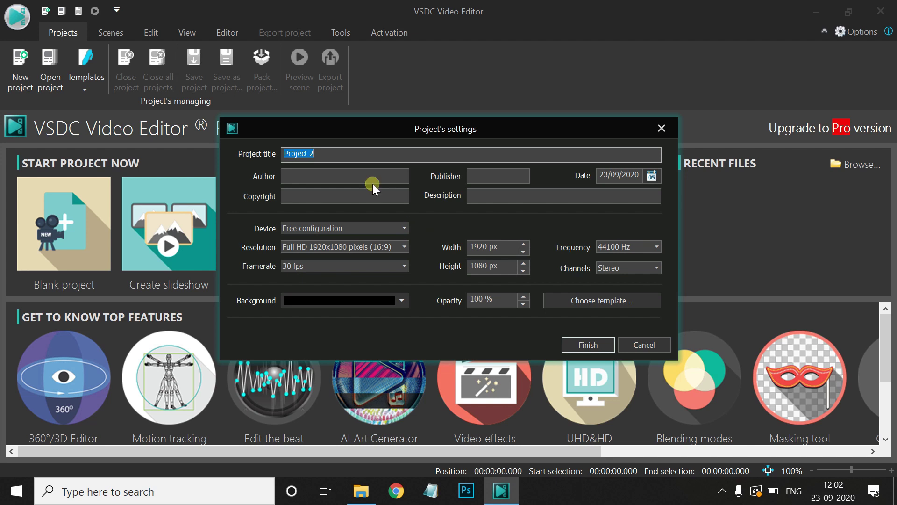
Set the project title to VSDC First Class.
click(329, 156)
key(BackSpace)
key(BackSpace)
key(BackSpace)
key(BackSpace)
key(BackSpace)
key(BackSpace)
key(BackSpace)
key(BackSpace)
key(BackSpace)
key(ctrl+z)
text(VSDC First Class)
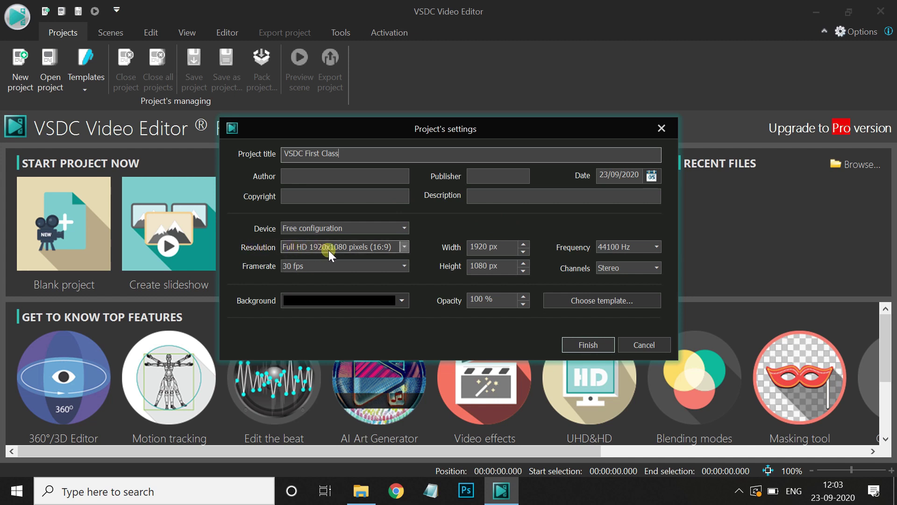
Review the available resolution presets in the project settings, keeping Full HD 1920x1080 pixels (16:9).
click(406, 246)
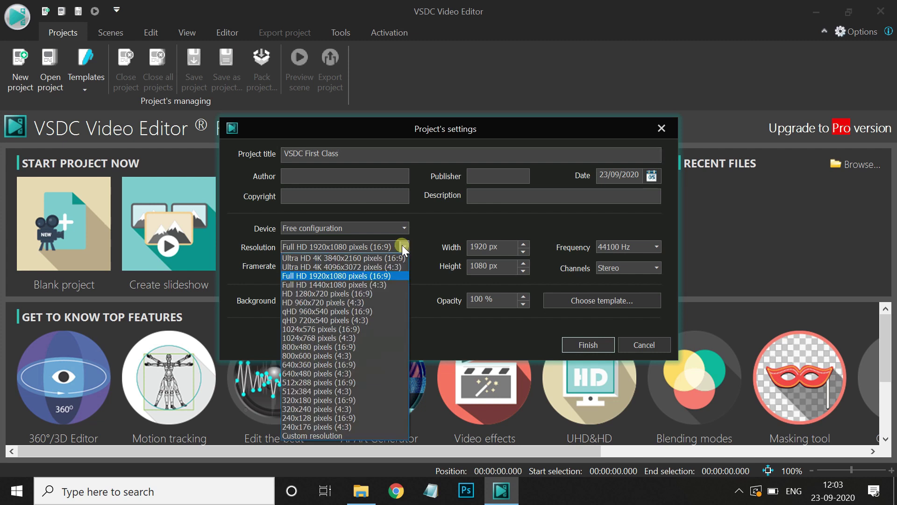
click(402, 246)
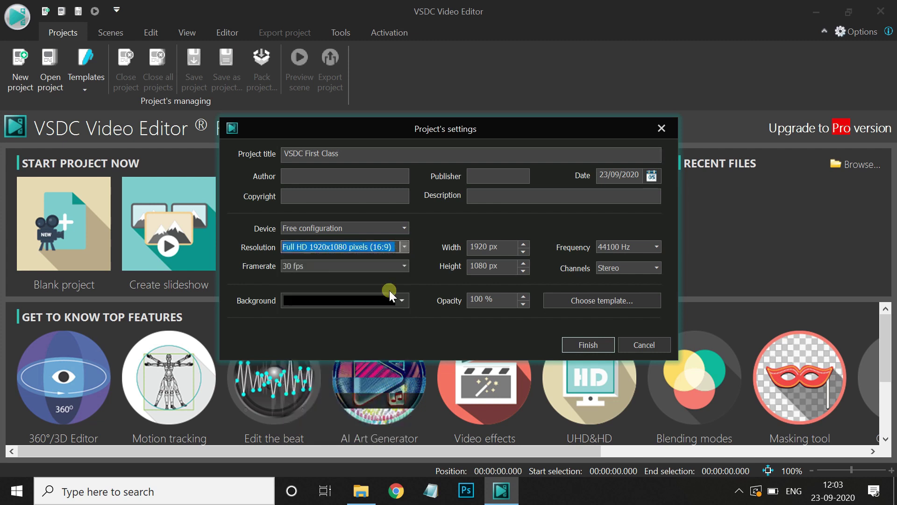
mouse_move(356, 499)
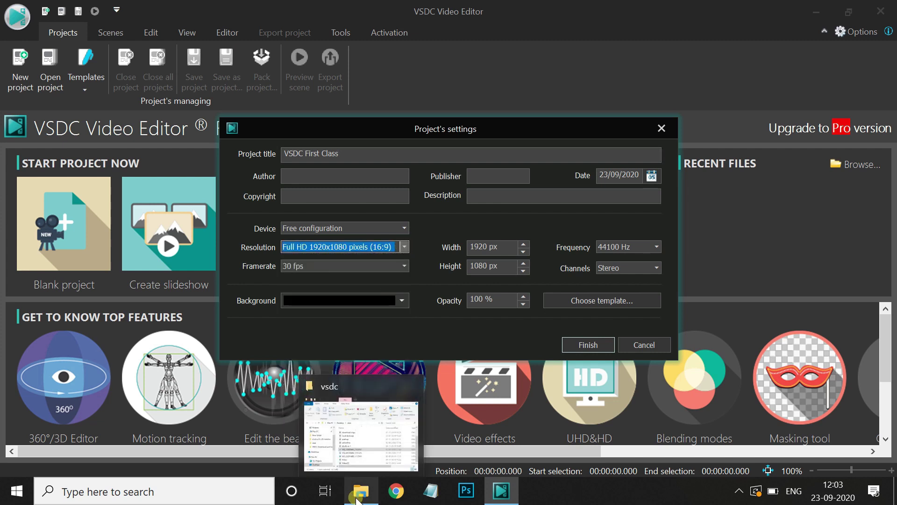
click(405, 247)
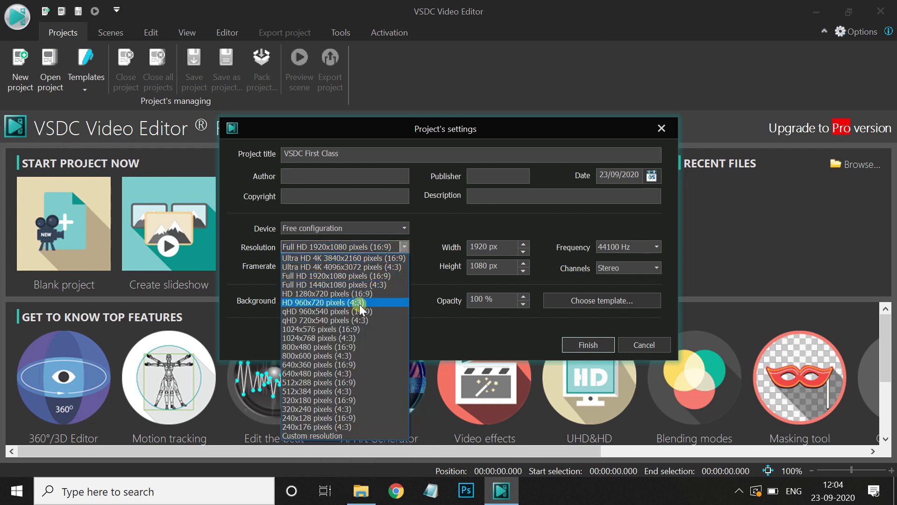
click(253, 335)
Inspect the frame size and frame rate of VID_20200802_151057 in the vsdc folder through its file properties.
click(360, 491)
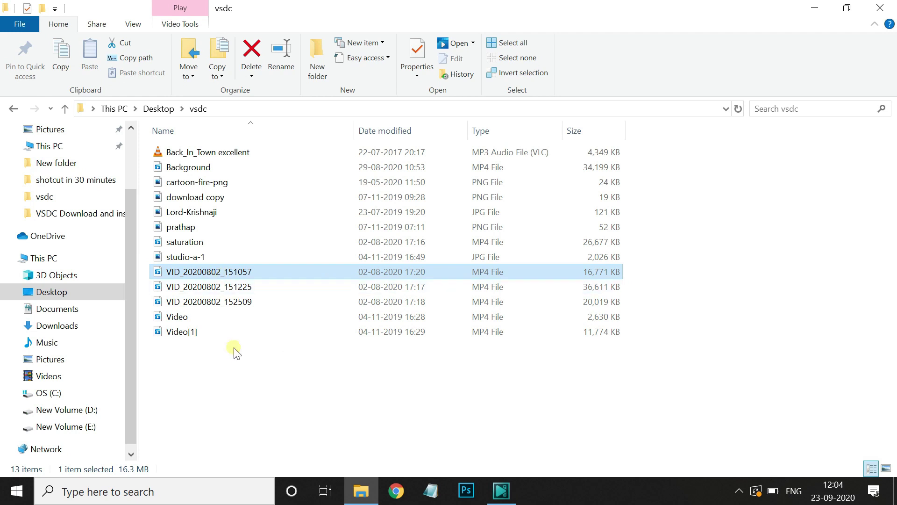
click(234, 360)
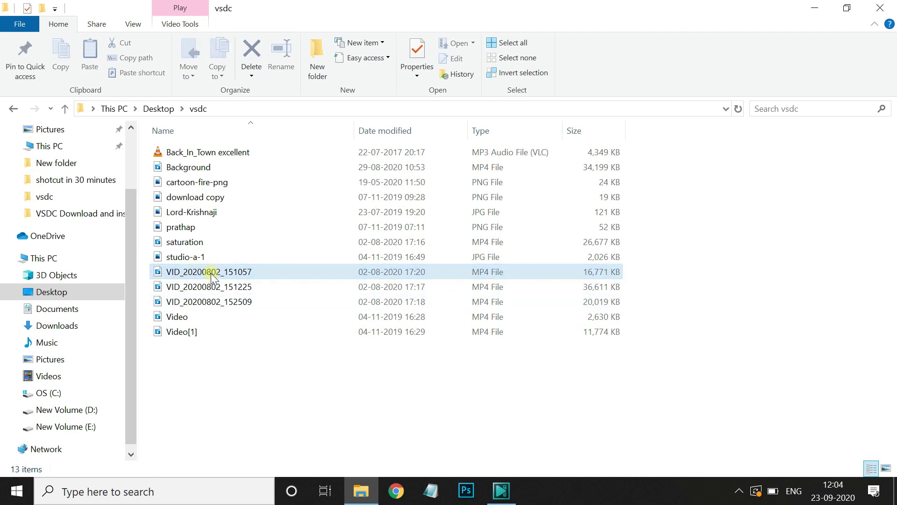
click(213, 276)
right_click(212, 275)
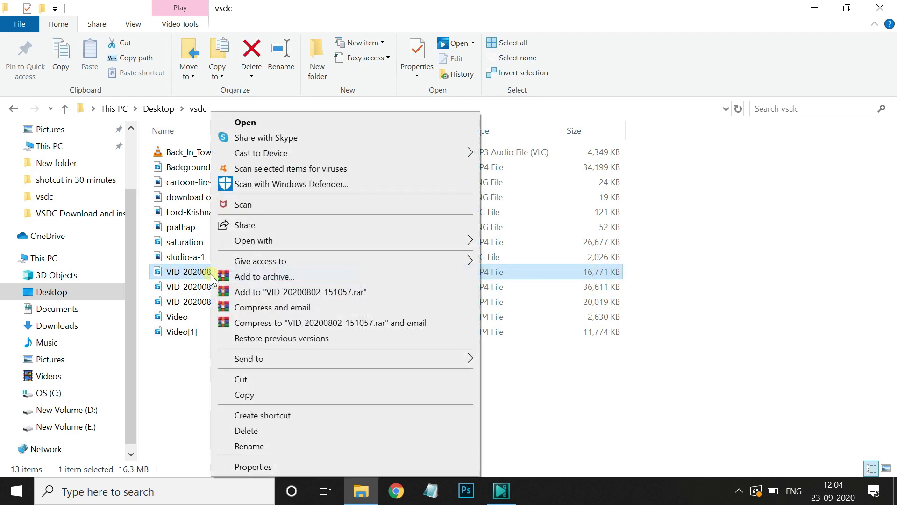
click(256, 467)
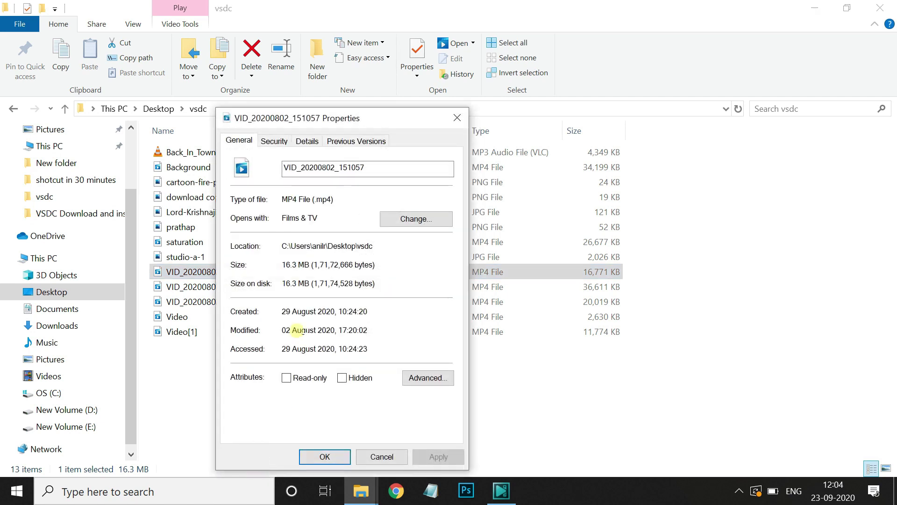
click(308, 142)
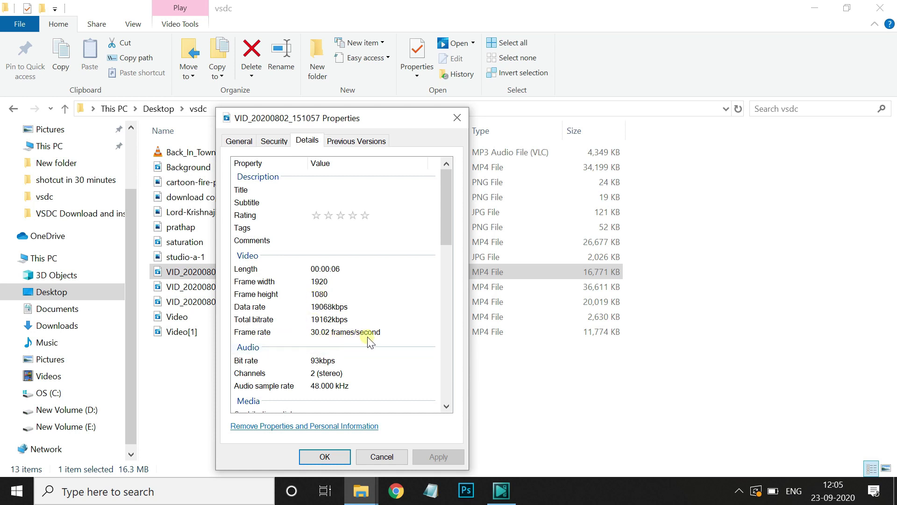
click(457, 118)
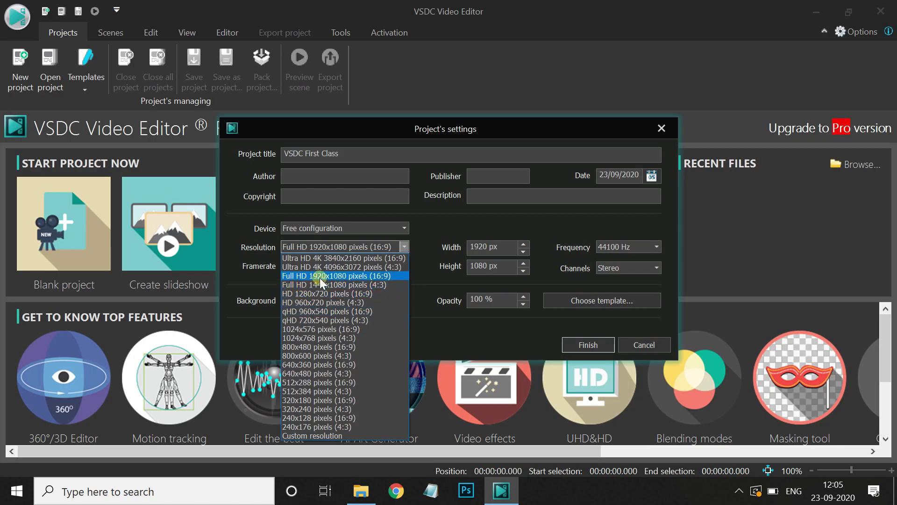
Set the project to Full HD 1920x1080 pixels (16:9) at 30 fps and create it.
click(341, 275)
click(299, 266)
click(290, 276)
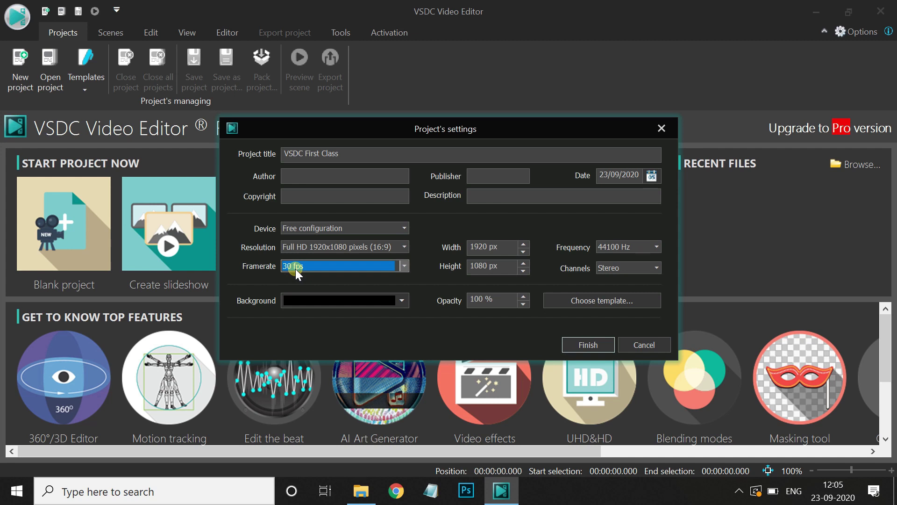
click(308, 268)
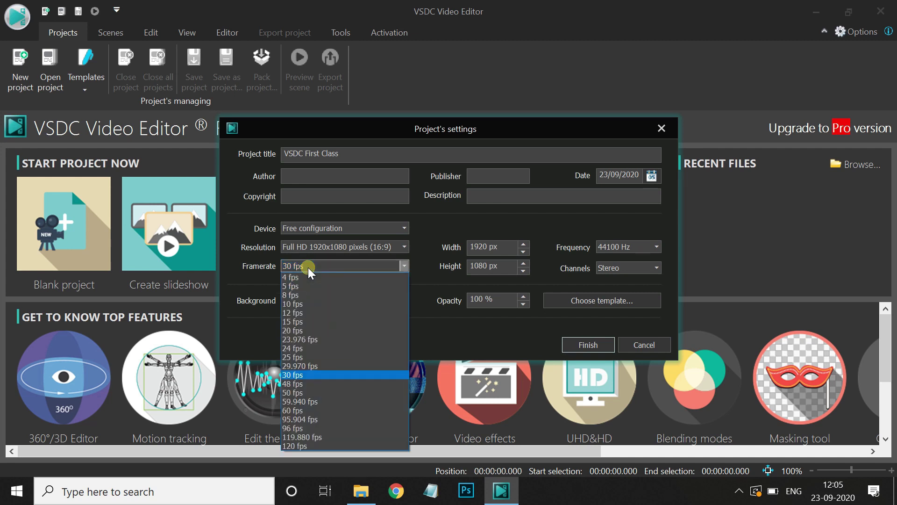
click(289, 374)
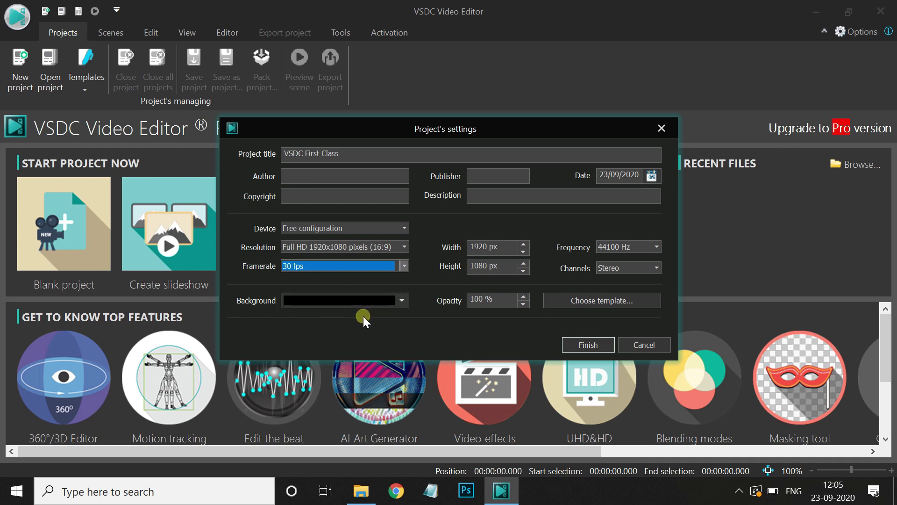
click(602, 344)
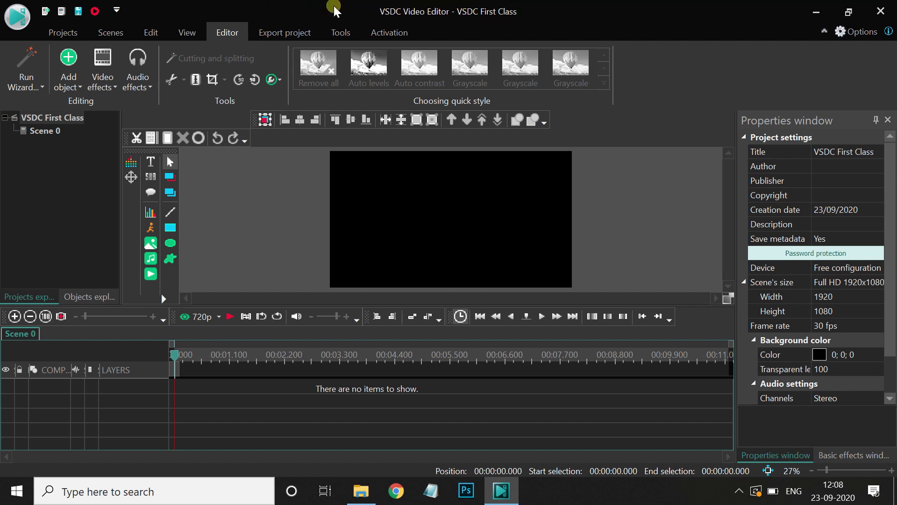
Review the available project, scene, editing, view and editor commands for the new project.
click(66, 34)
click(101, 33)
click(165, 33)
click(190, 31)
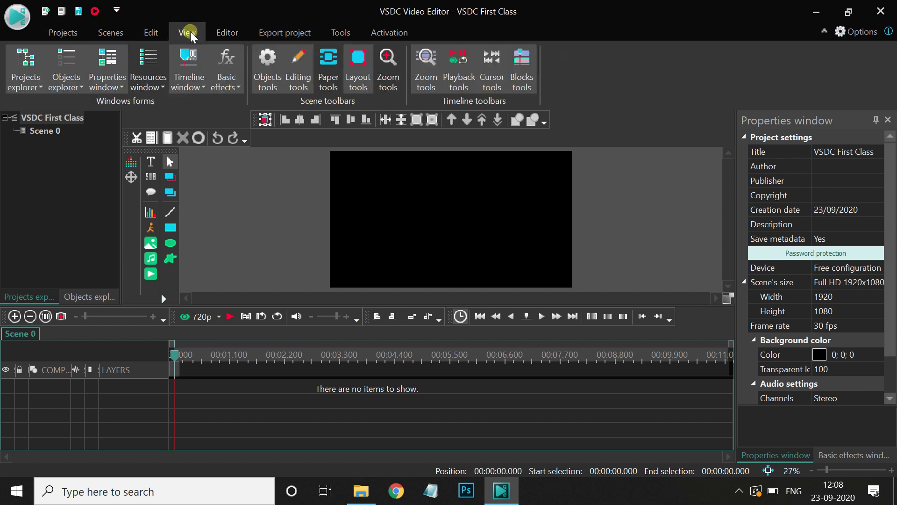
click(212, 29)
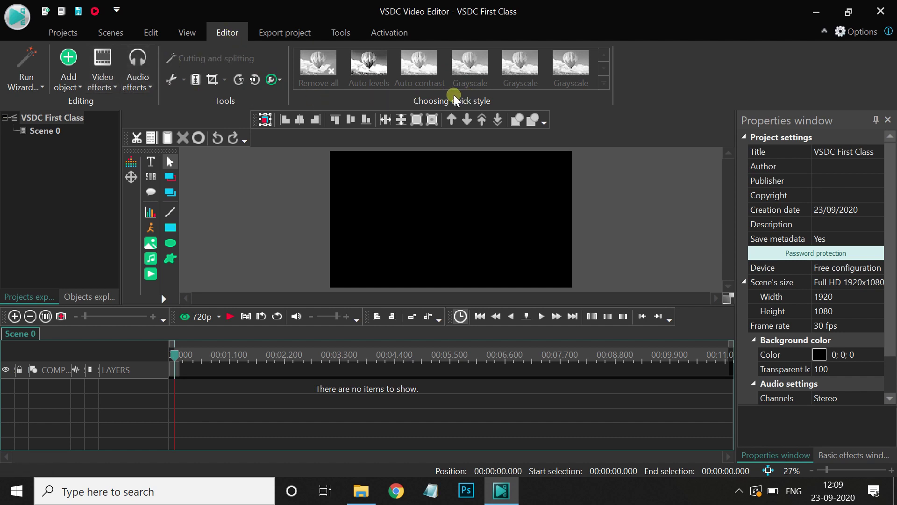
click(149, 32)
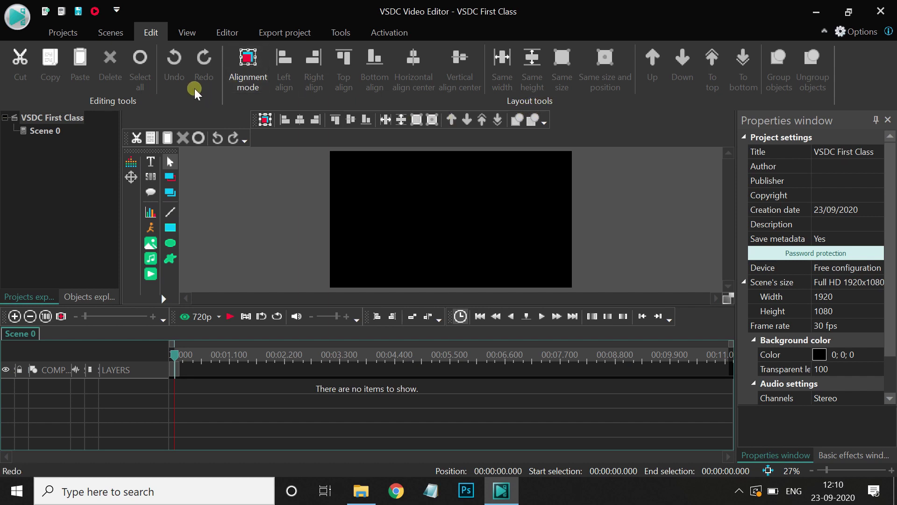
click(220, 34)
click(156, 33)
click(221, 30)
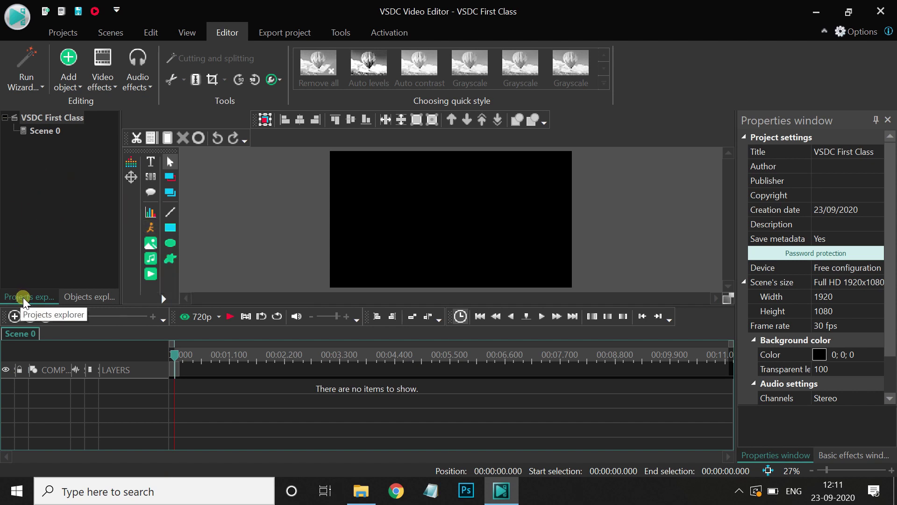
Examine the Objects explorer, the basic effects settings and the quick styles offered among the video effects.
click(88, 296)
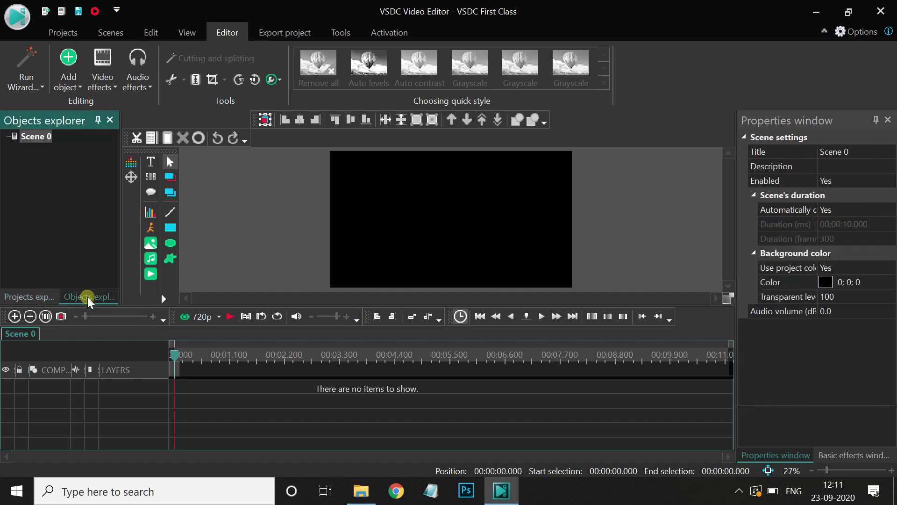
click(41, 296)
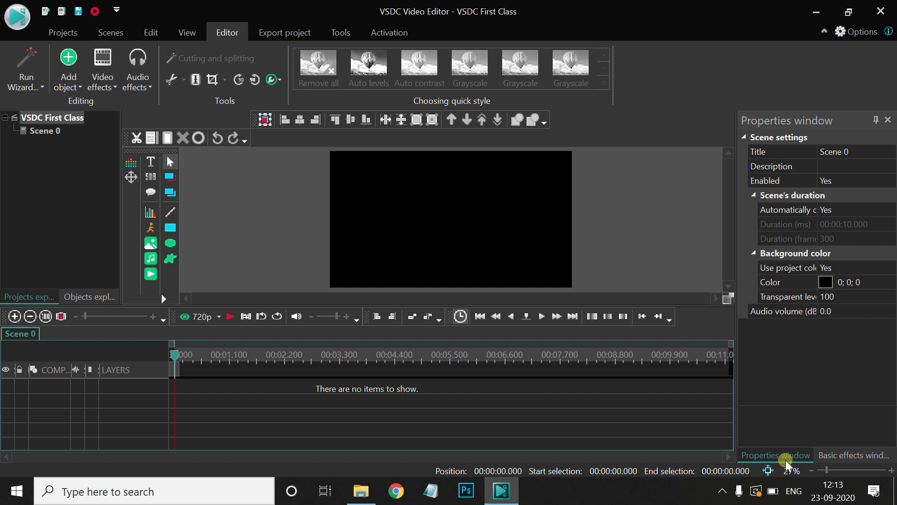
click(834, 455)
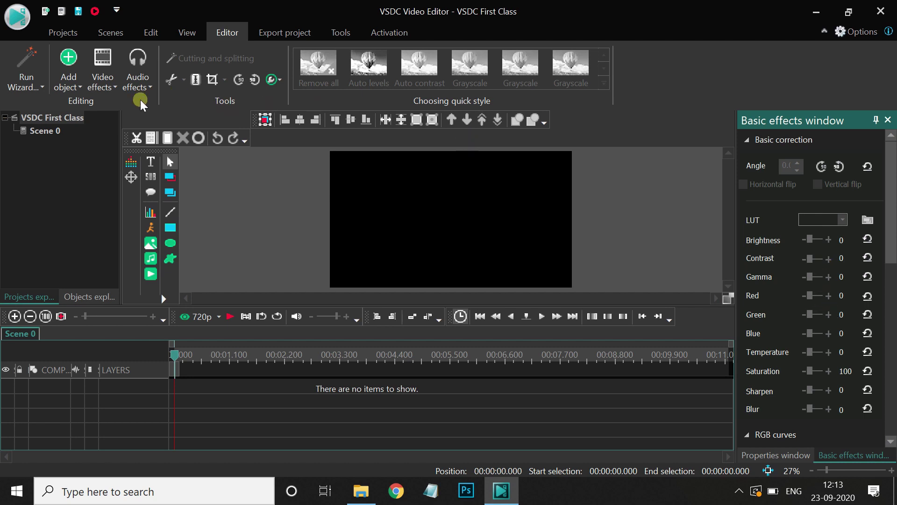
click(110, 85)
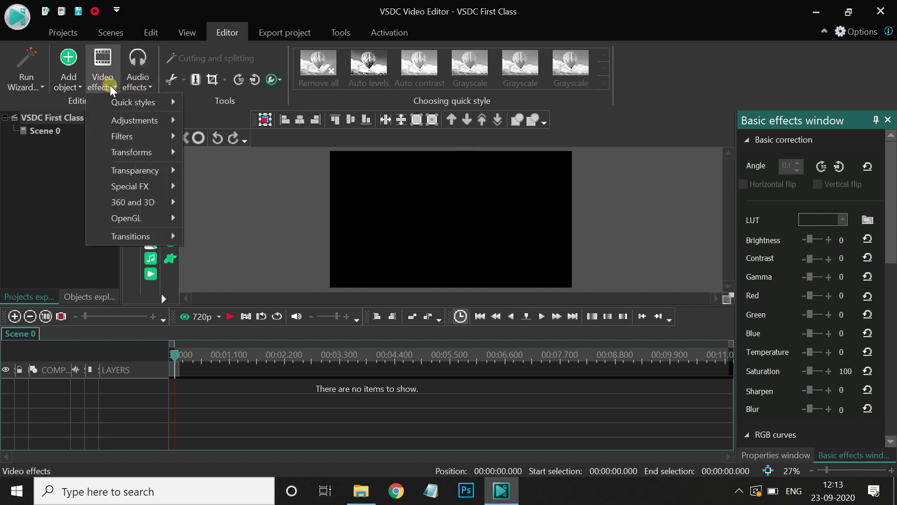
mouse_move(155, 103)
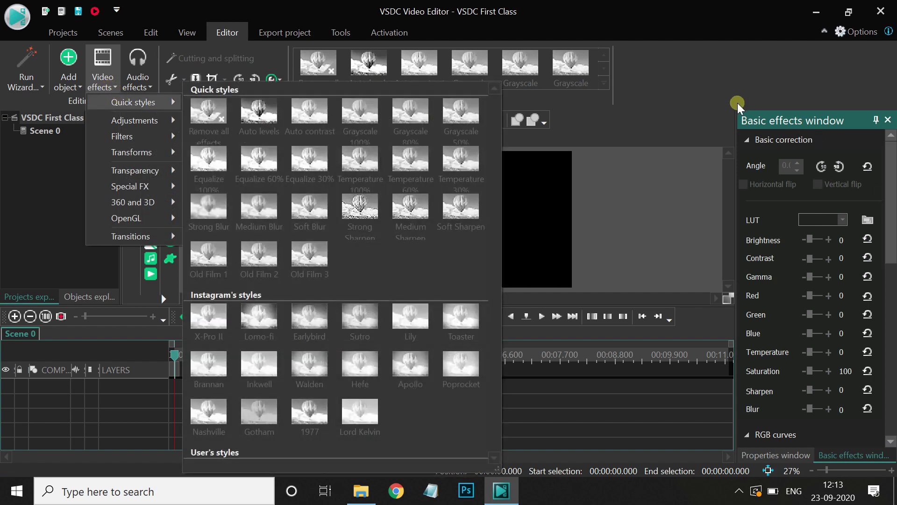
click(770, 119)
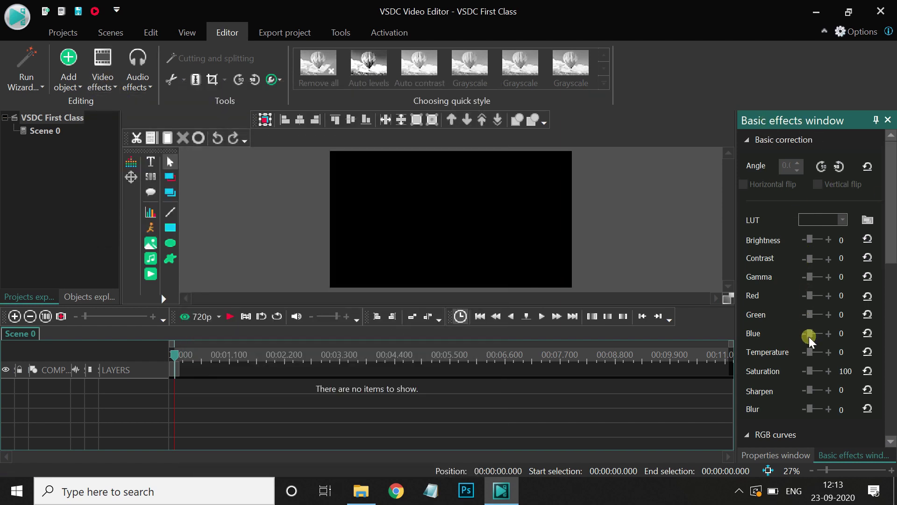
Close the Basic effects and Properties windows and restore both, leaving the basic effects in front.
click(888, 120)
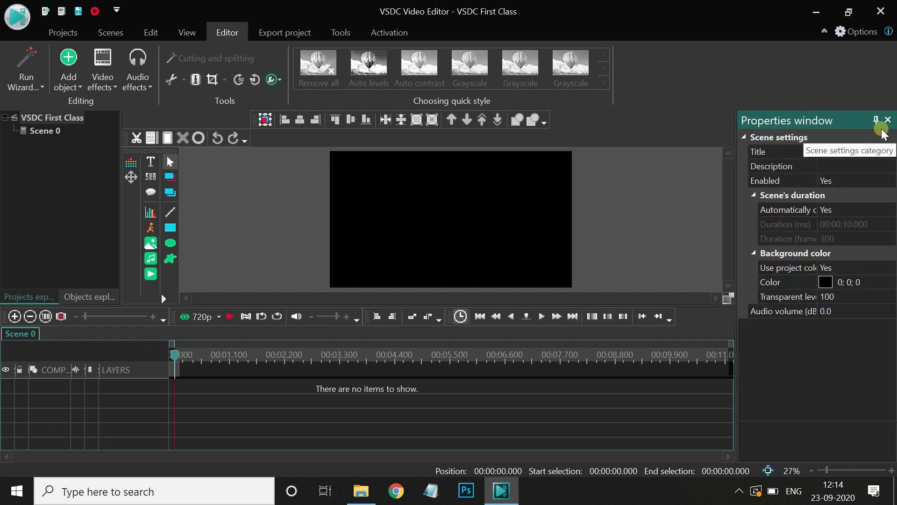
click(887, 121)
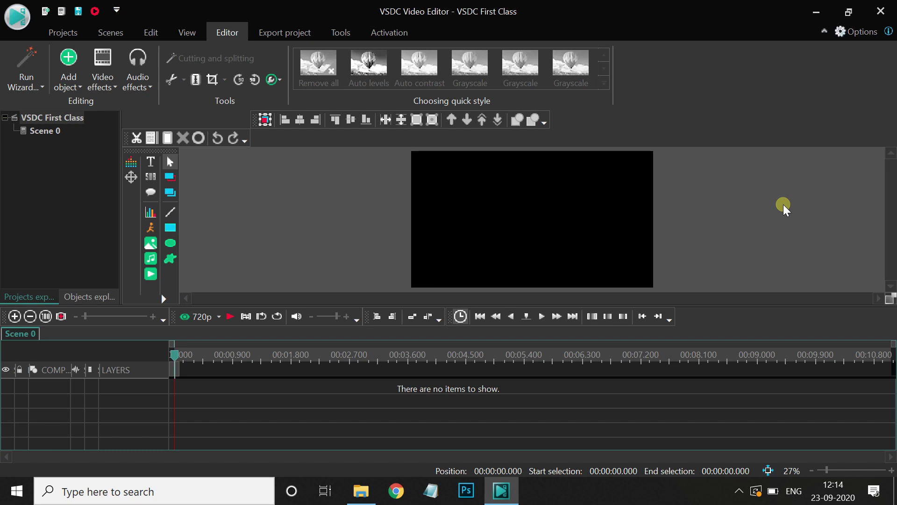
click(188, 35)
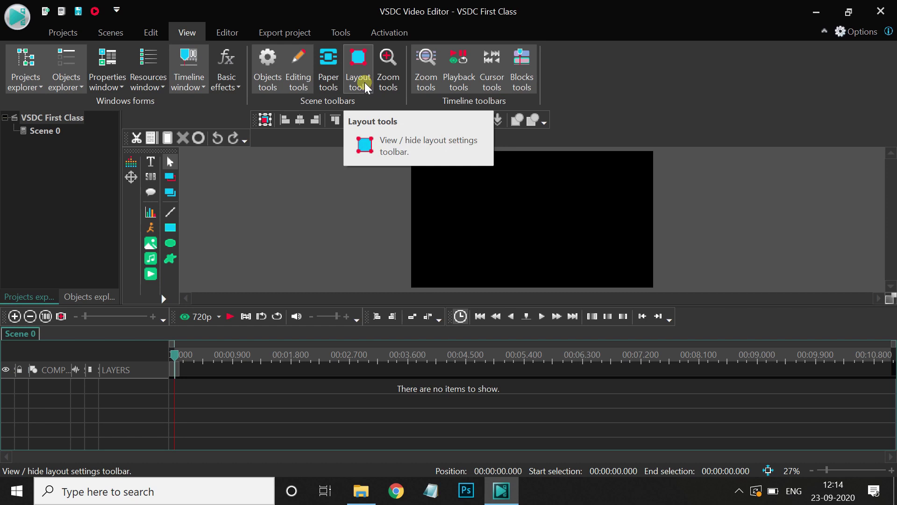
click(105, 63)
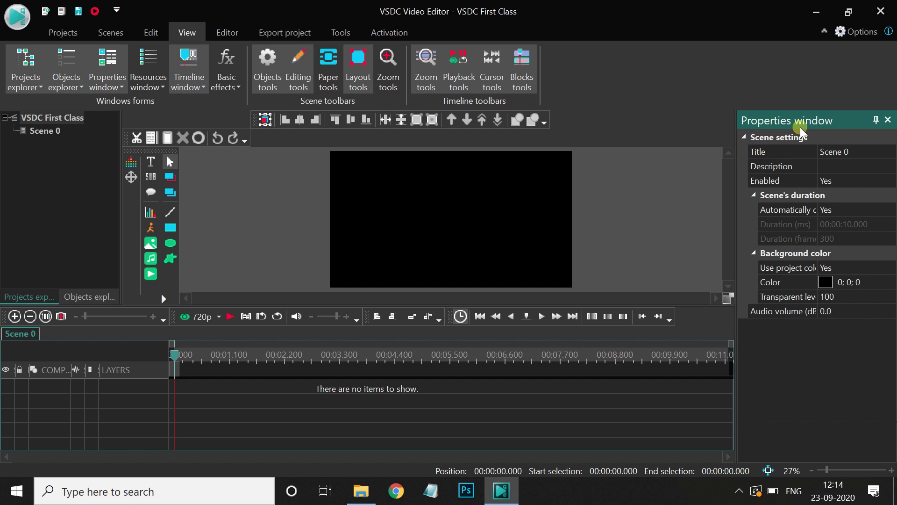
click(226, 65)
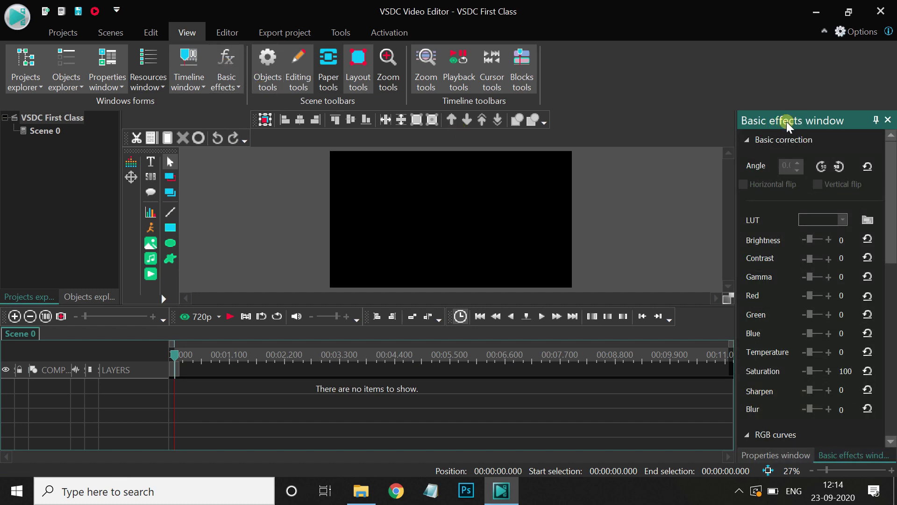
click(772, 456)
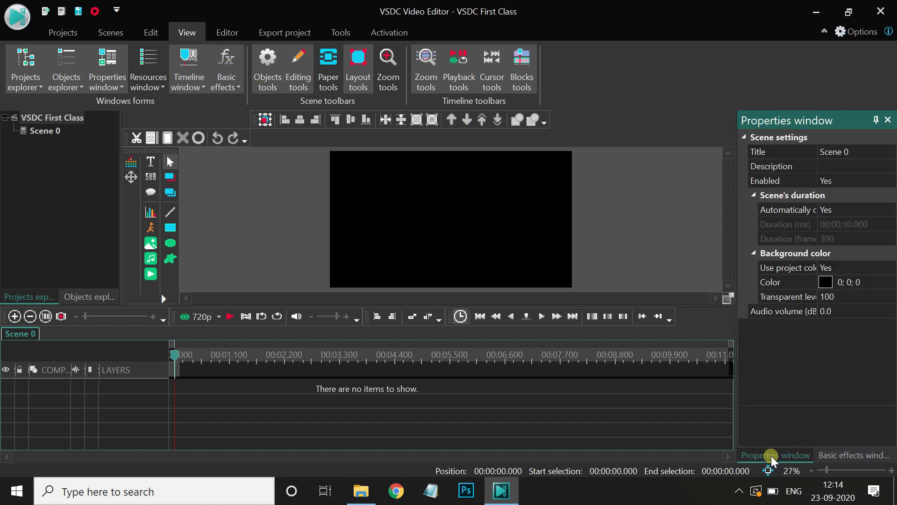
click(832, 454)
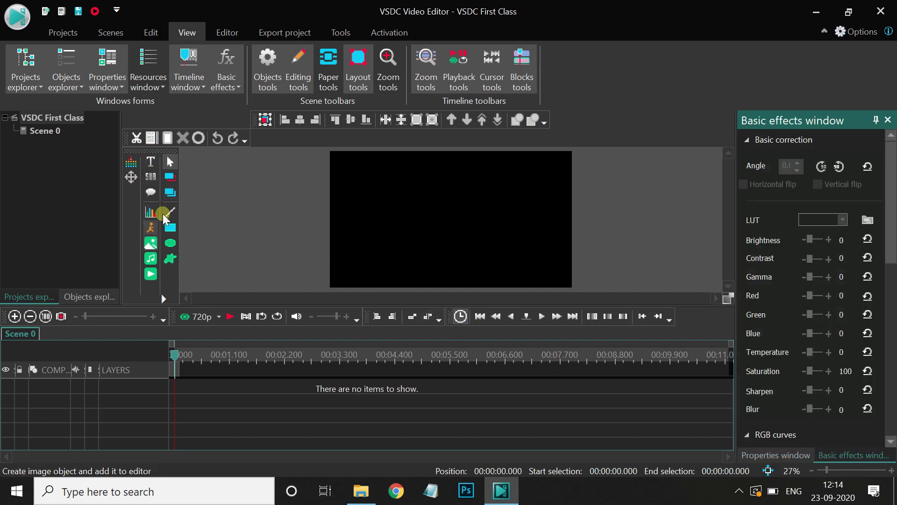
Hide and restore the scene's Objects tools and Editing tools toolbars.
click(170, 228)
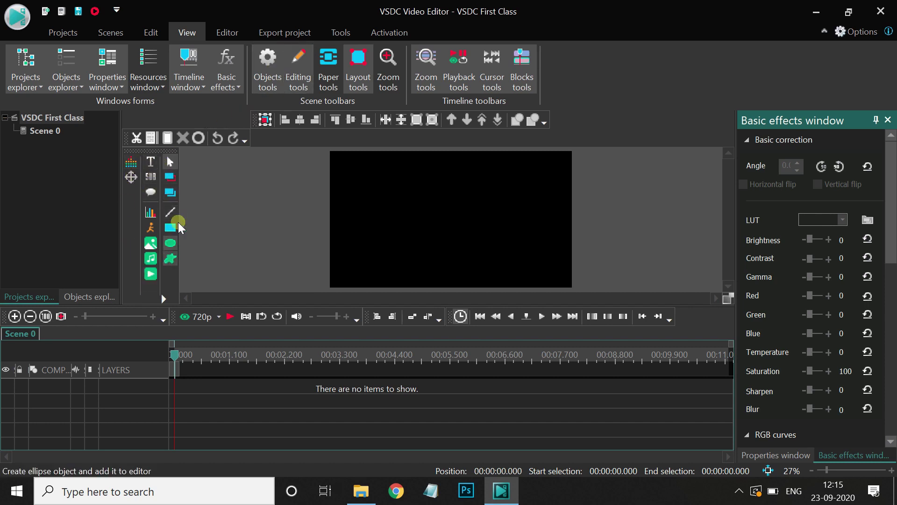
click(266, 66)
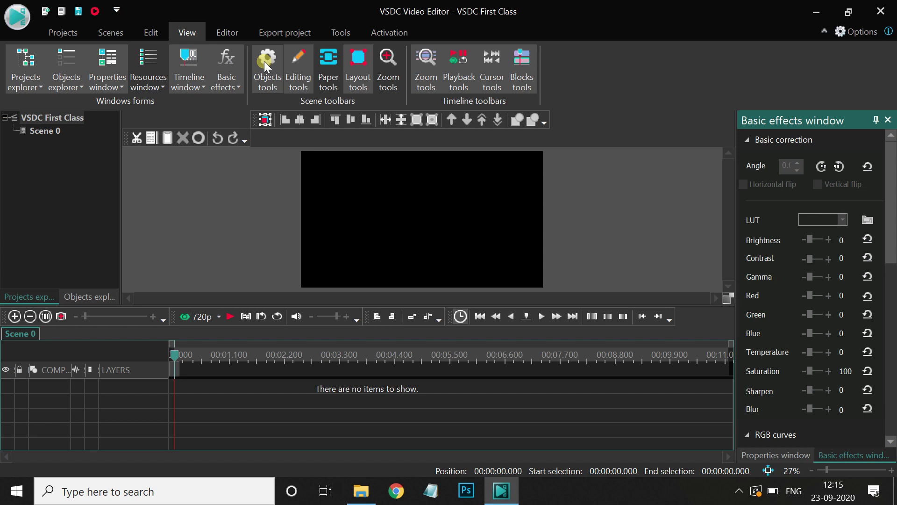
click(265, 65)
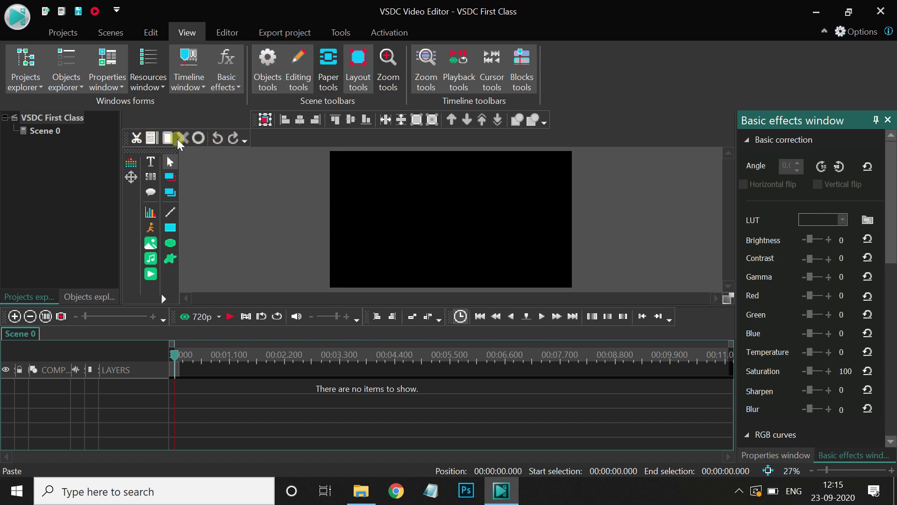
click(298, 75)
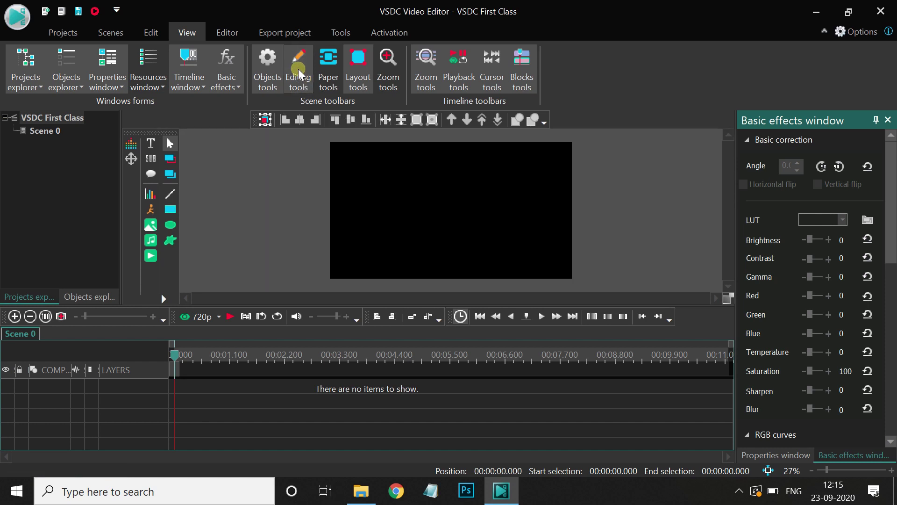
click(299, 75)
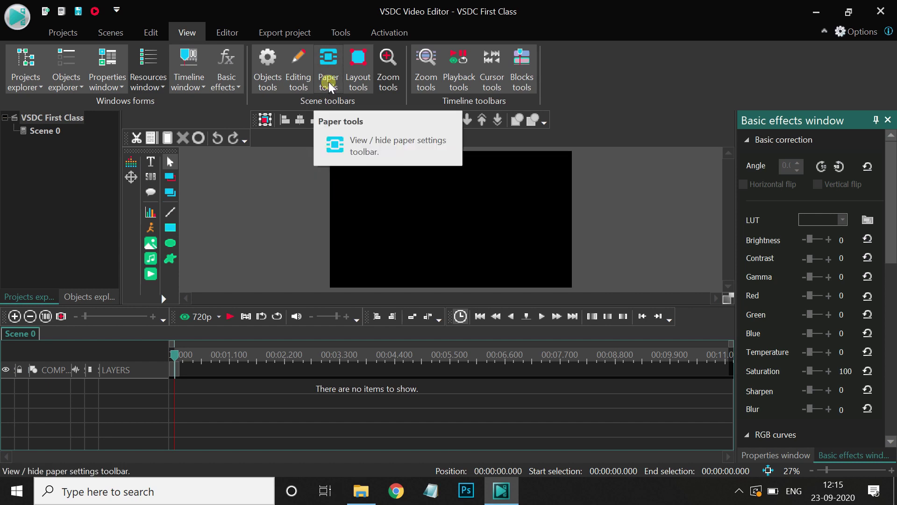
Show the scene's Paper tools toolbar, and briefly toggle its Layout tools and Zoom tools toolbars.
click(330, 85)
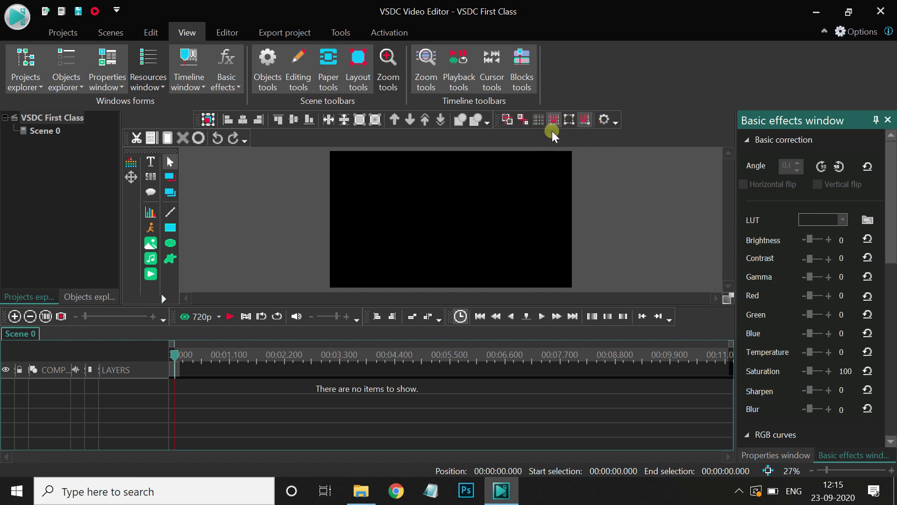
click(360, 67)
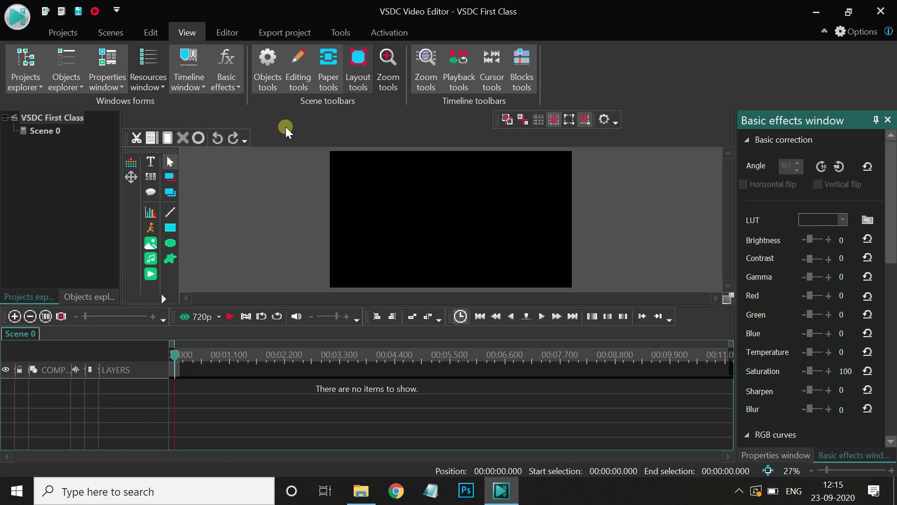
click(358, 63)
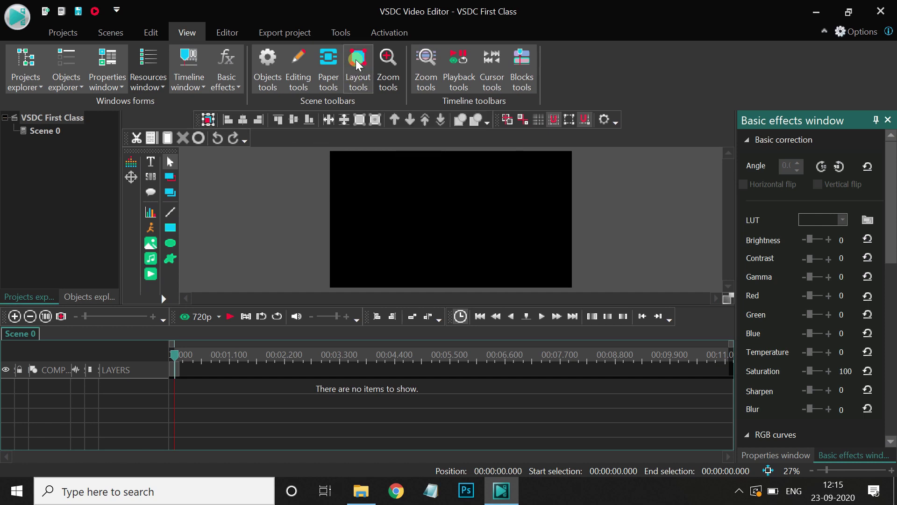
click(389, 80)
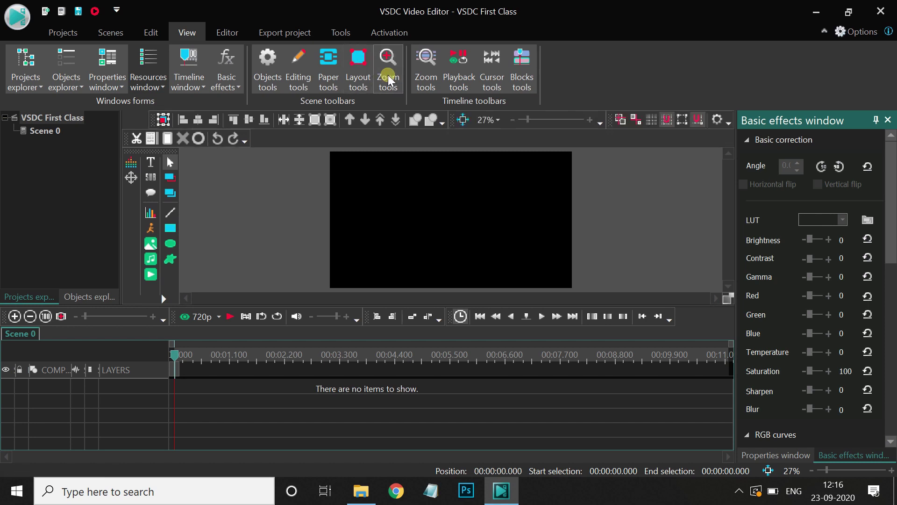
click(389, 77)
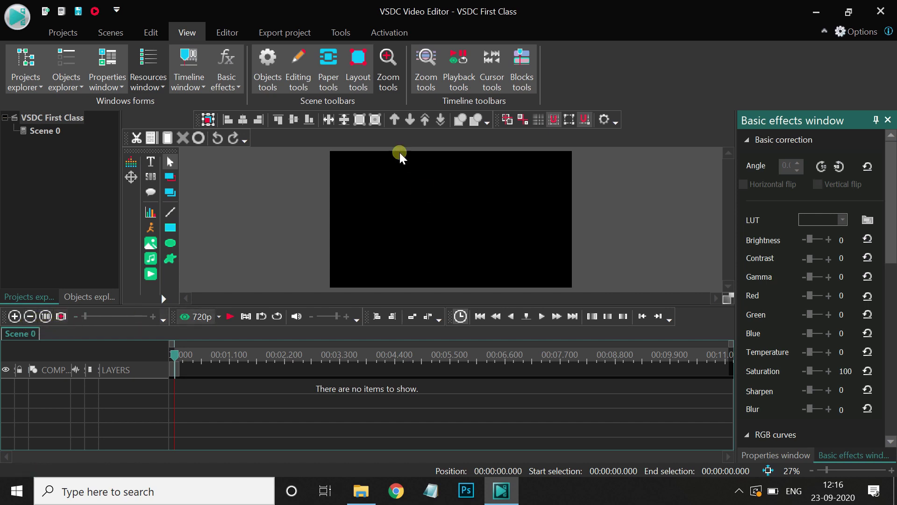
Hide and restore the timeline's Zoom tools and Playback tools toolbars.
click(429, 82)
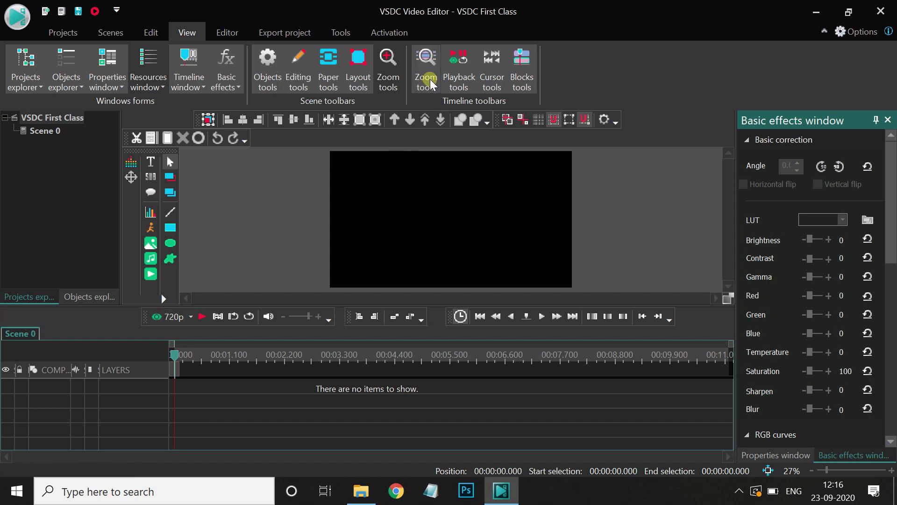
click(431, 84)
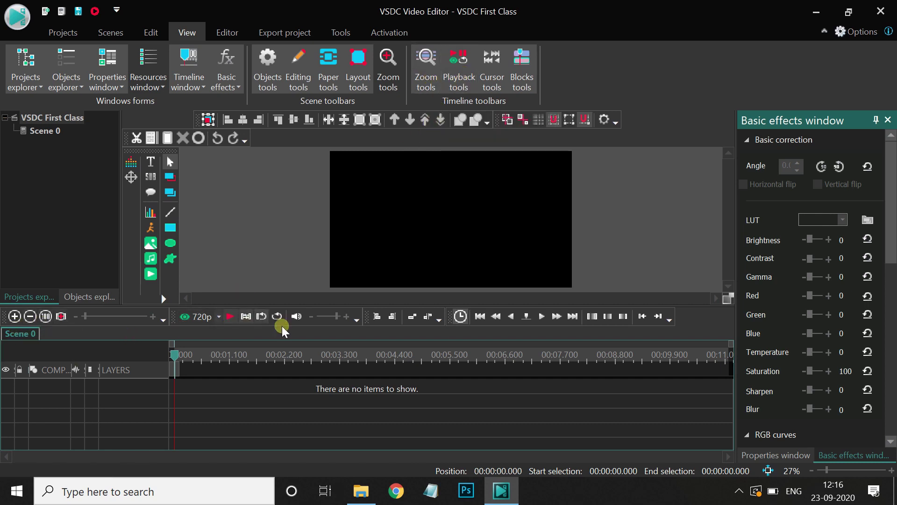
click(458, 75)
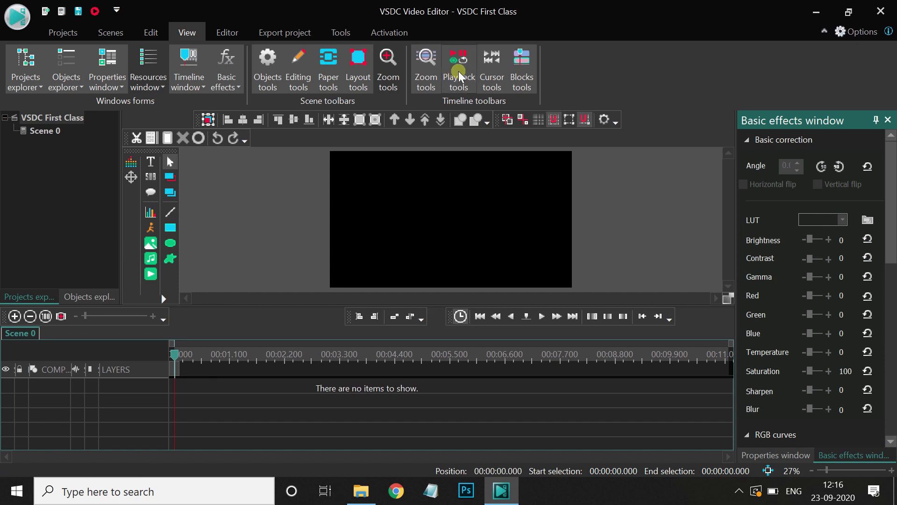
click(459, 76)
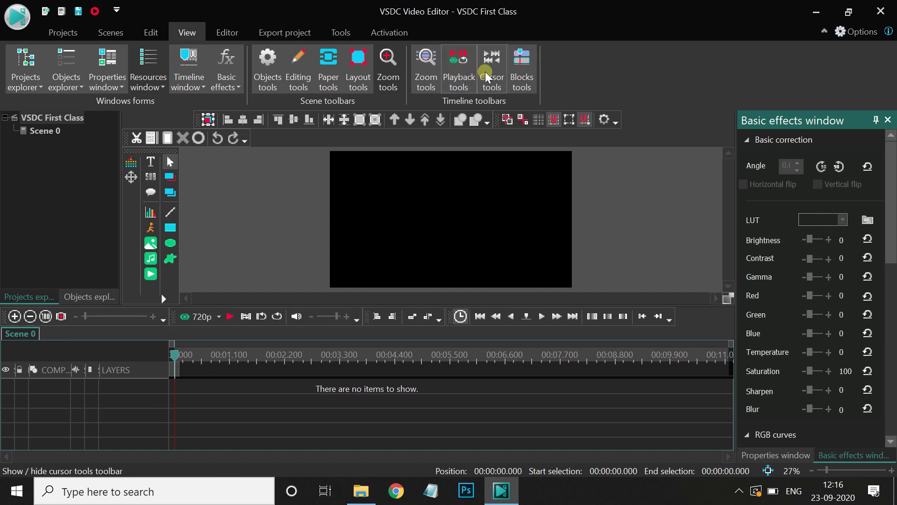
Hide and restore the timeline's Cursor tools and Blocks tools toolbars.
click(489, 76)
click(490, 76)
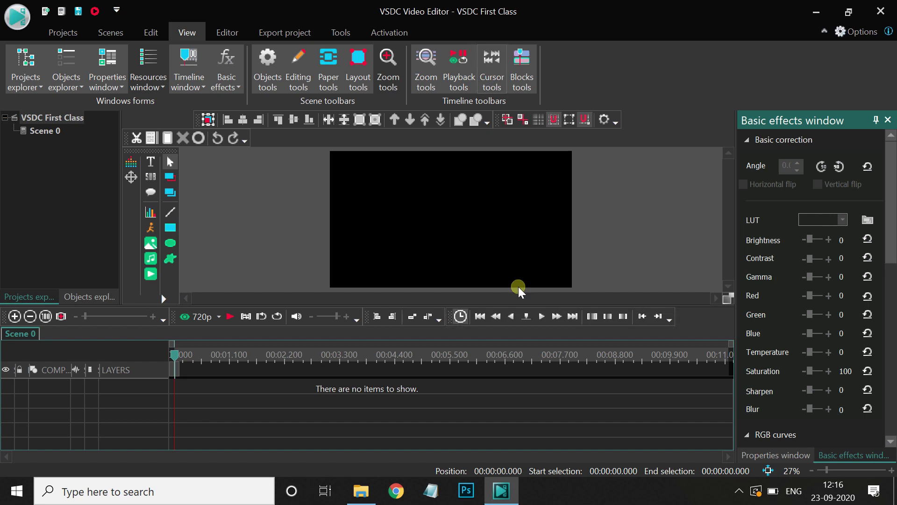
click(525, 75)
click(524, 75)
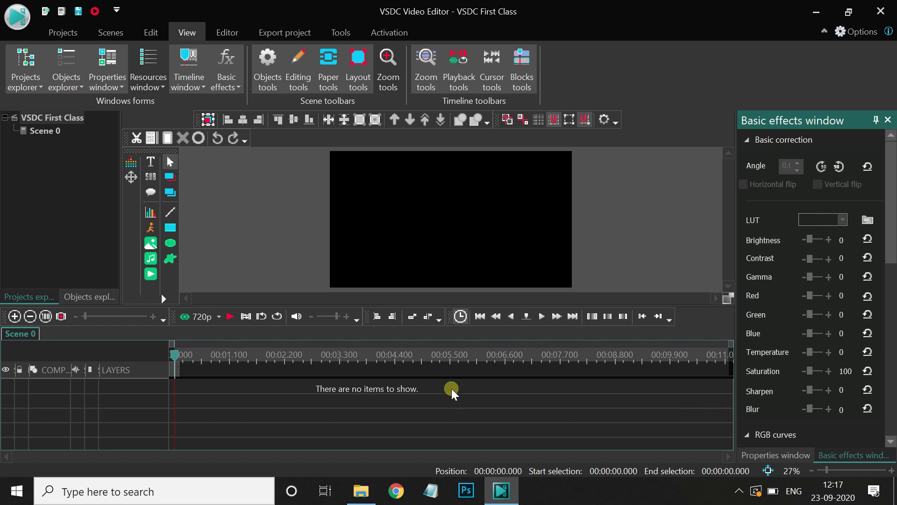
Shrink the timeline area to enlarge the scene, widen the Projects explorer slightly and narrow the Basic effects window.
drag(421, 305, 440, 358)
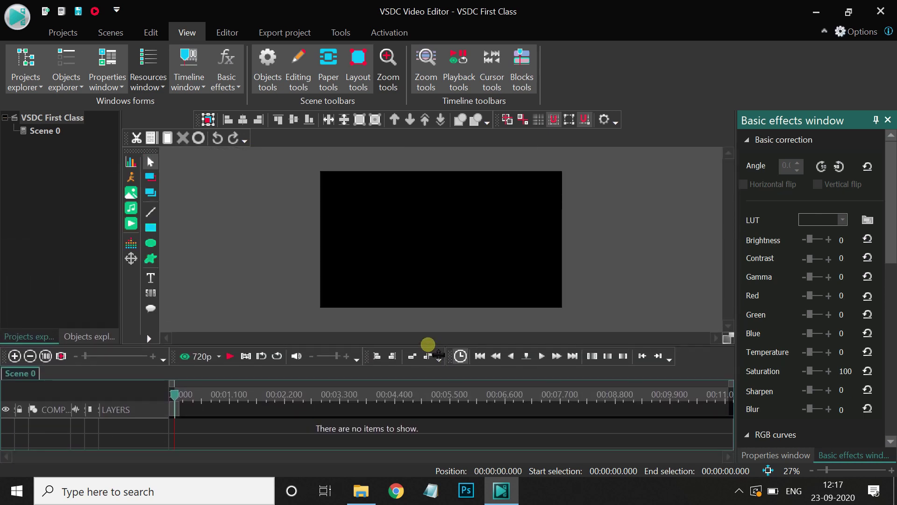
mouse_move(120, 168)
mouse_down()
mouse_move(55, 167)
mouse_move(277, 163)
mouse_move(136, 168)
mouse_up()
mouse_move(738, 198)
mouse_down()
mouse_move(701, 201)
mouse_move(696, 212)
mouse_move(750, 201)
mouse_up()
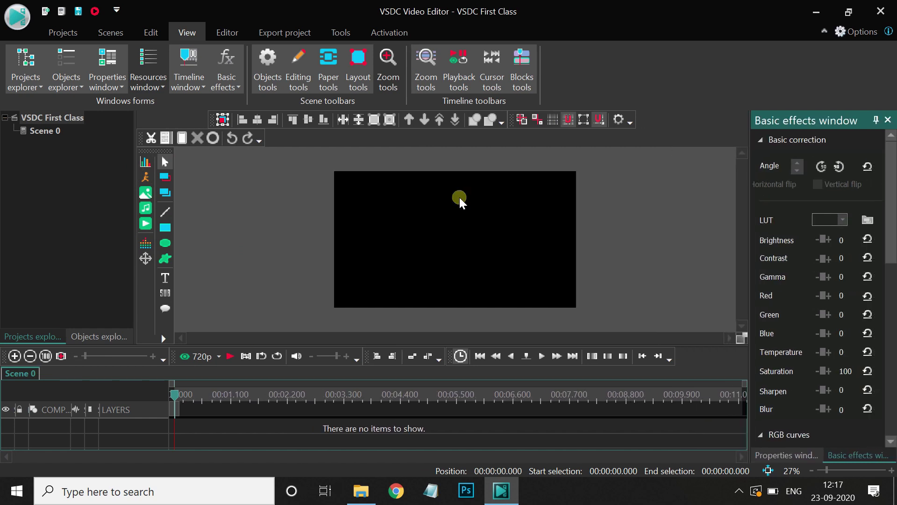
Open the program options and clear the storyboard cache in General Options.
click(852, 34)
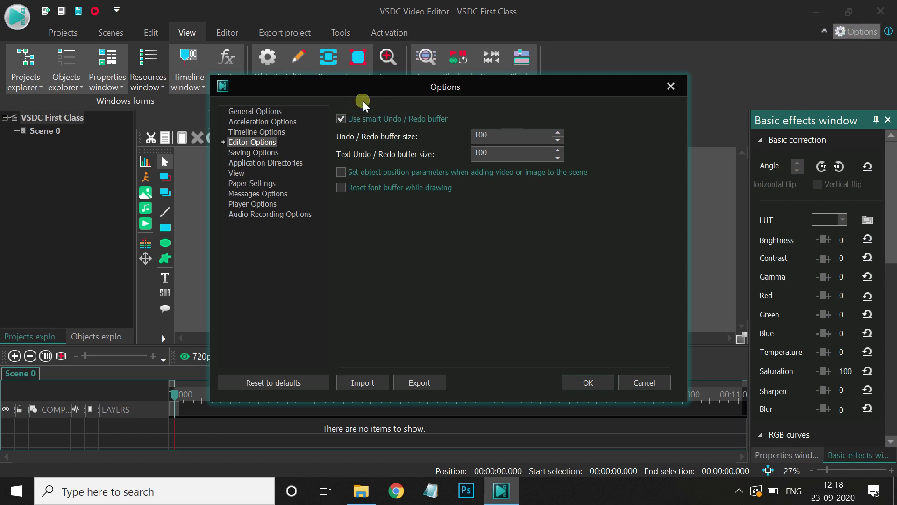
click(260, 113)
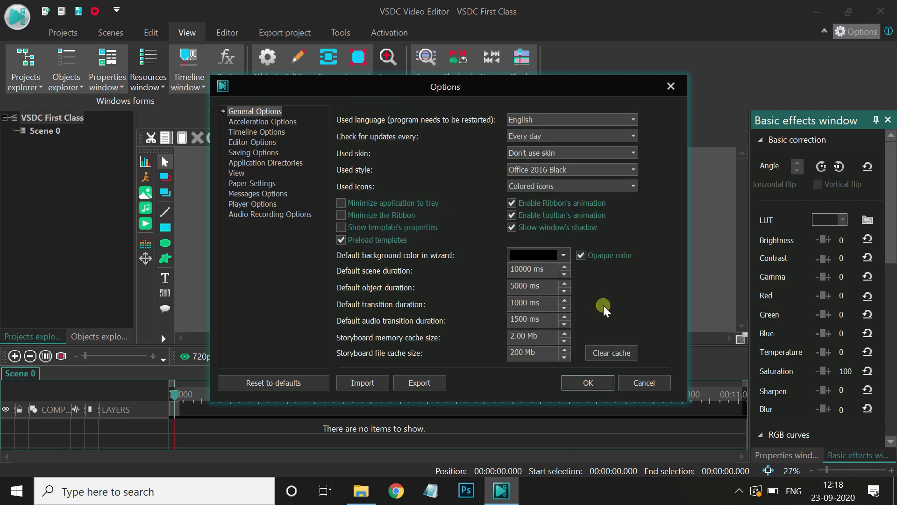
click(611, 356)
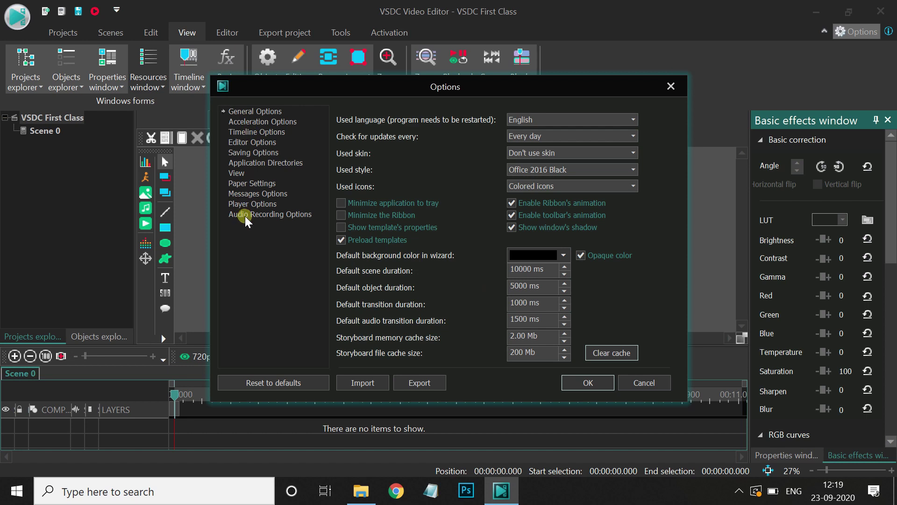
Set the Text Undo / Redo buffer size to 105 in Editor Options.
click(260, 145)
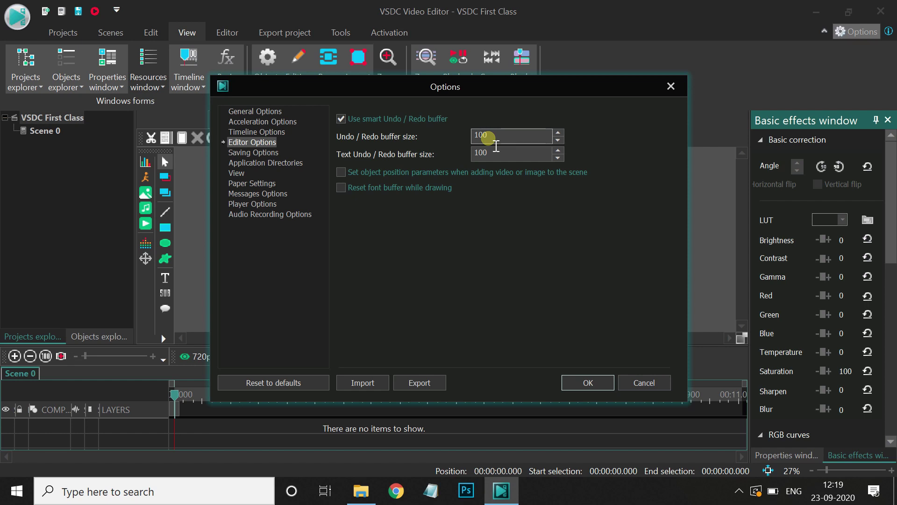
click(558, 133)
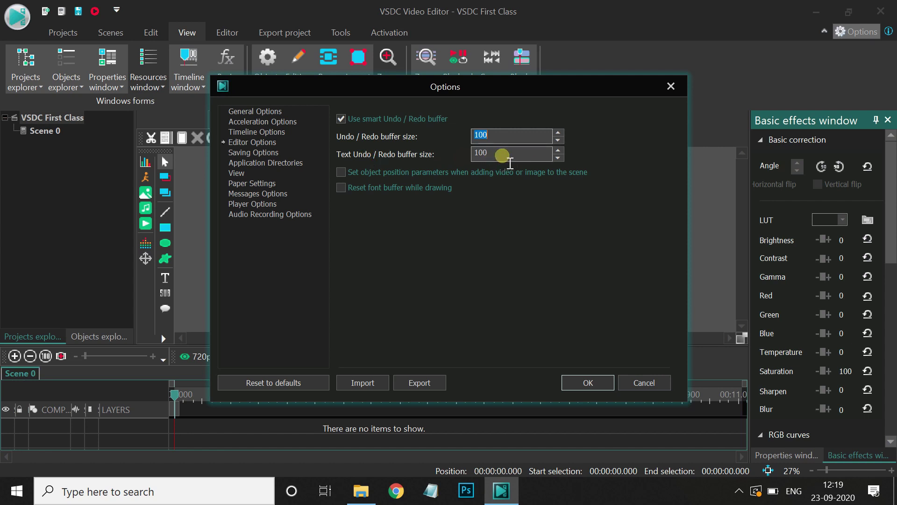
click(505, 156)
click(559, 151)
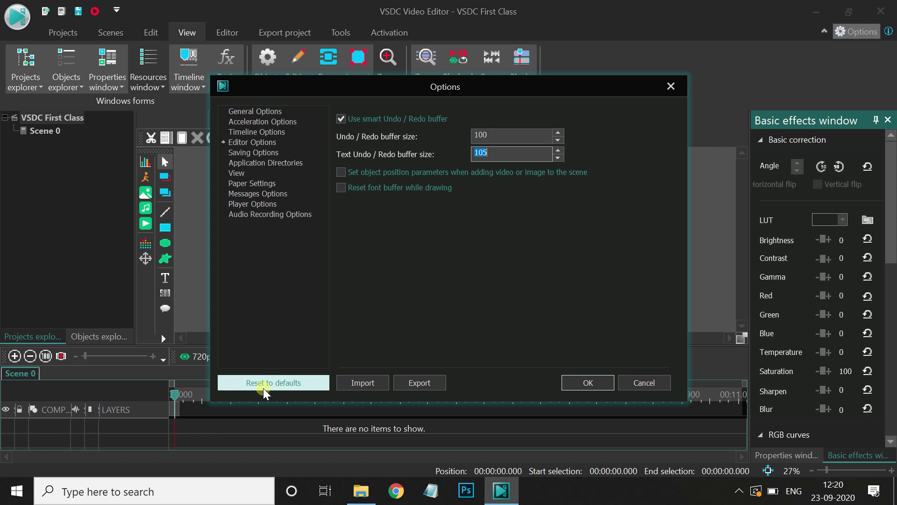
Reset all program options to their default values and accept the options dialog.
click(276, 383)
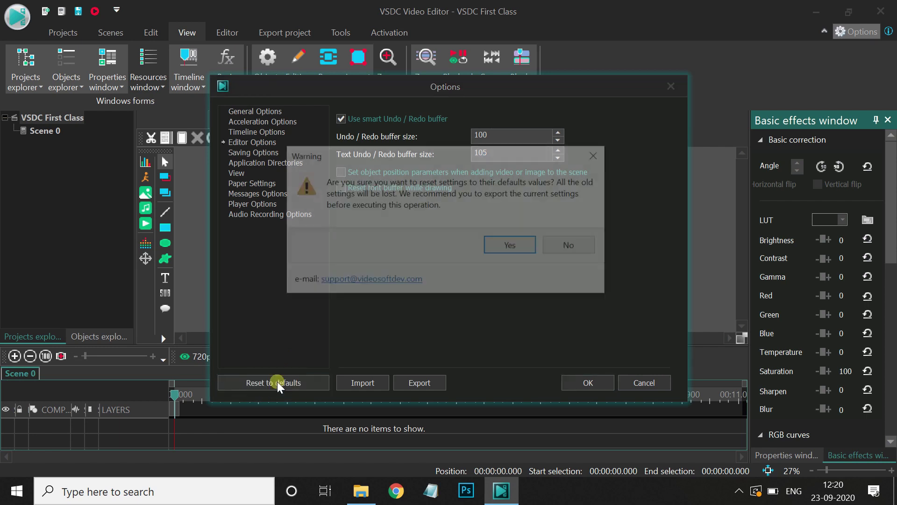
click(513, 247)
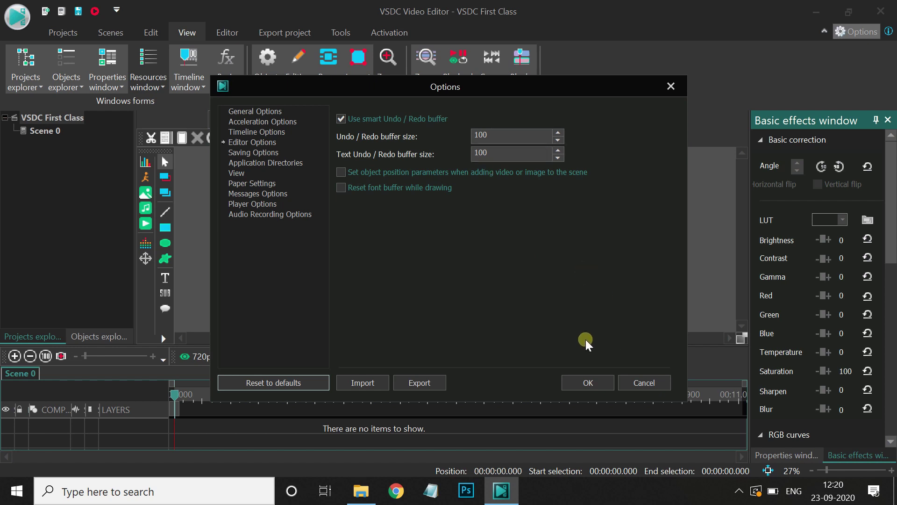
click(590, 382)
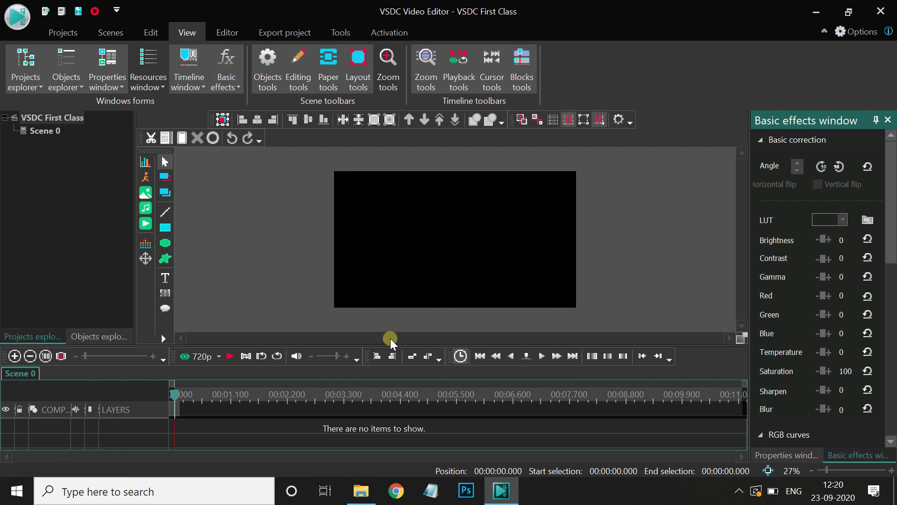
click(230, 36)
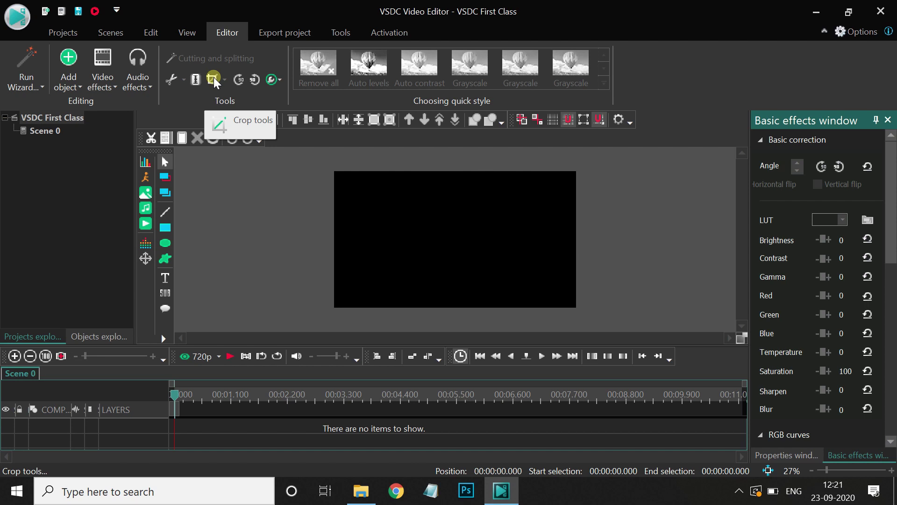
click(70, 86)
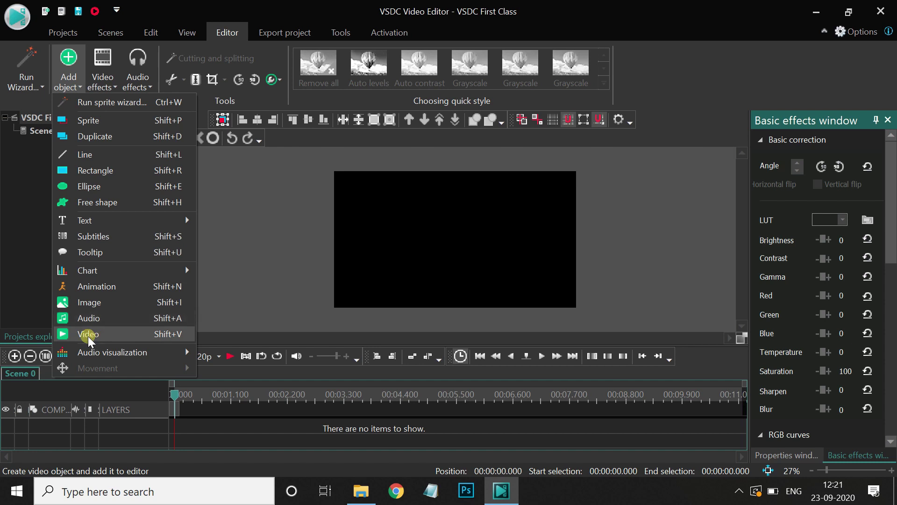
click(12, 256)
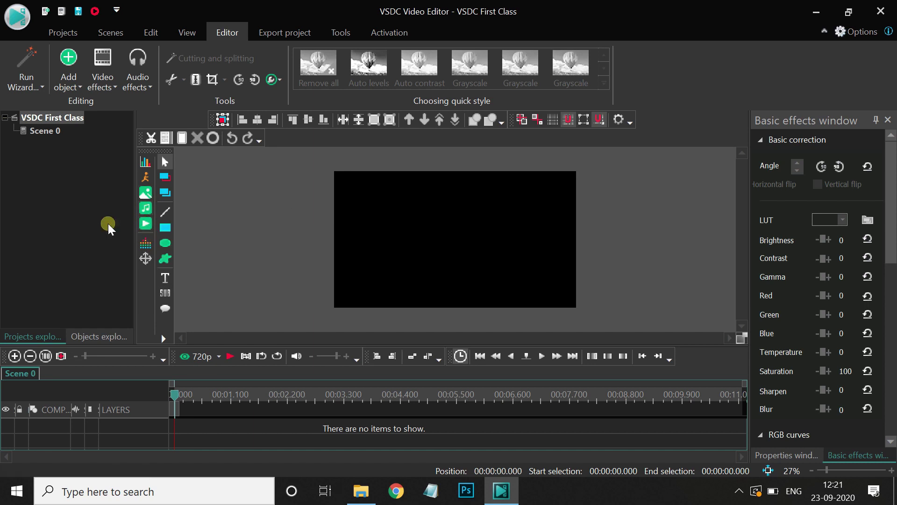
click(146, 224)
scroll(510, 210, down, 2)
click(465, 154)
click(621, 154)
click(557, 355)
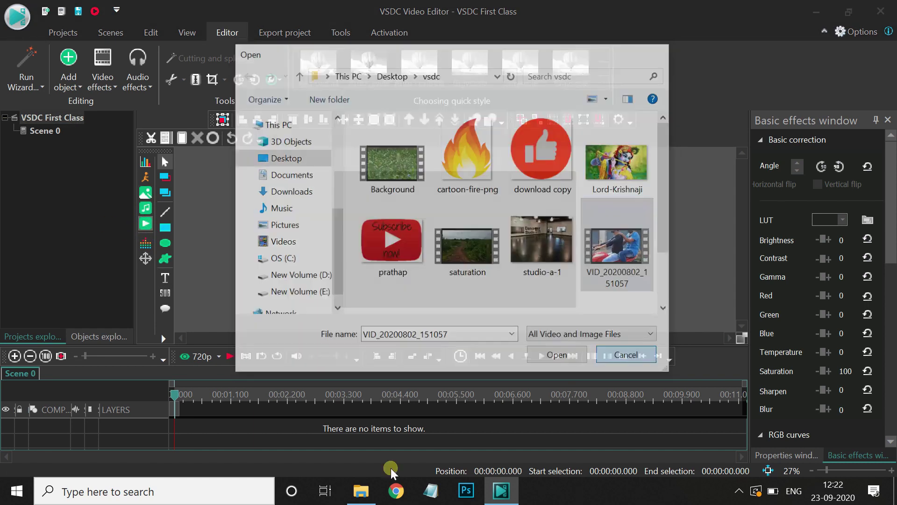
Switch to File Explorer and select the clips VID_20200802_151057, VID_20200802_151225 and VID_20200802_152509 in the vsdc folder.
click(361, 491)
click(269, 356)
click(234, 272)
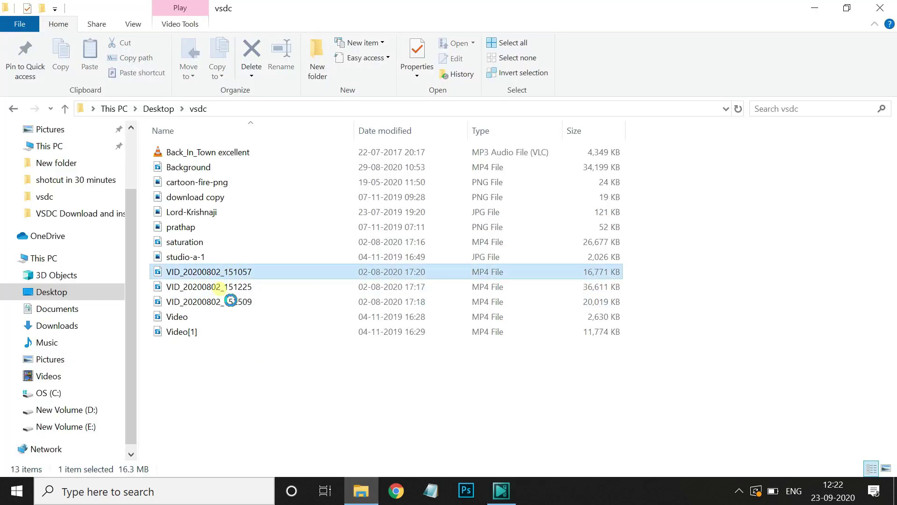
ctrl+click(223, 287)
ctrl+click(223, 302)
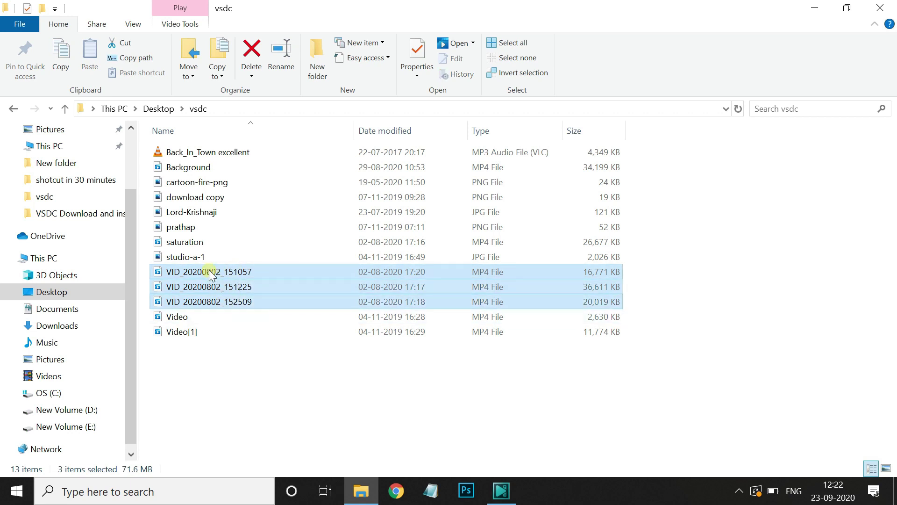
drag(210, 273, 368, 231)
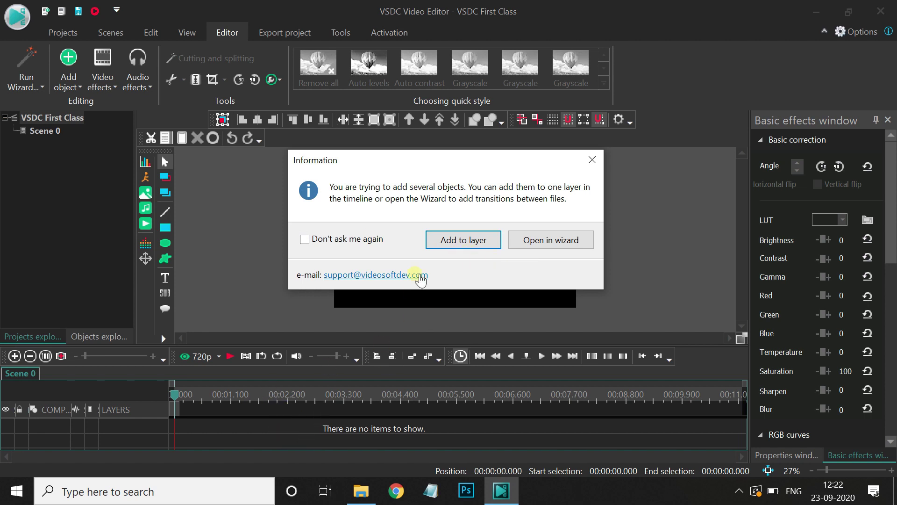
click(555, 240)
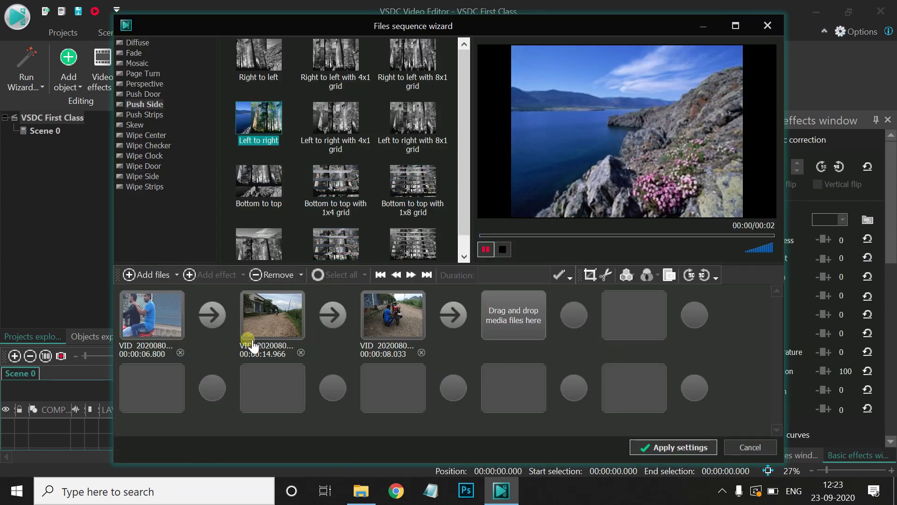
click(335, 185)
click(336, 151)
click(214, 322)
click(658, 446)
click(770, 26)
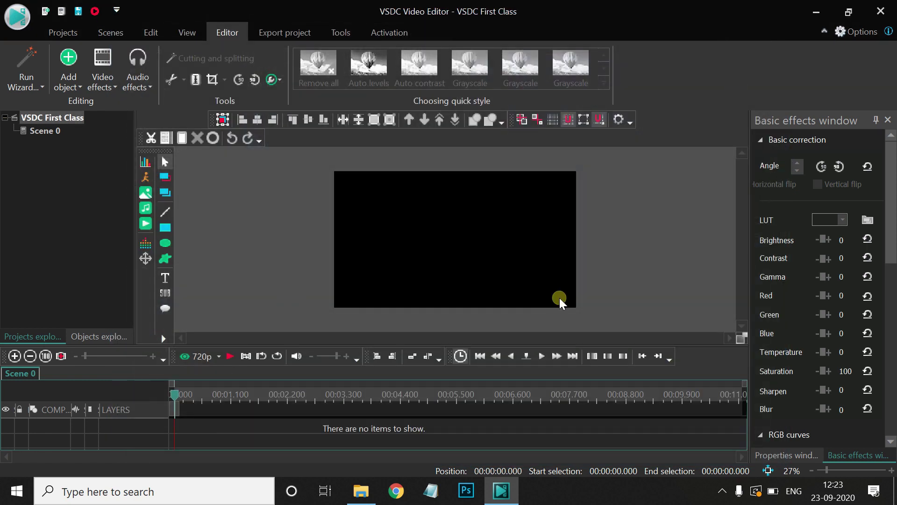
Bring the three selected VID_20200802 clips from File Explorer into the VSDC project, adding them all to one layer.
click(372, 486)
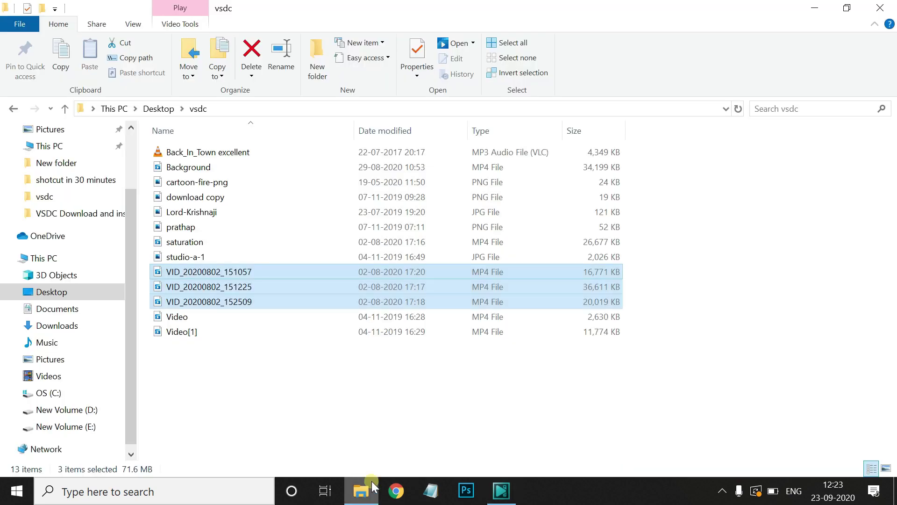
drag(229, 281, 384, 256)
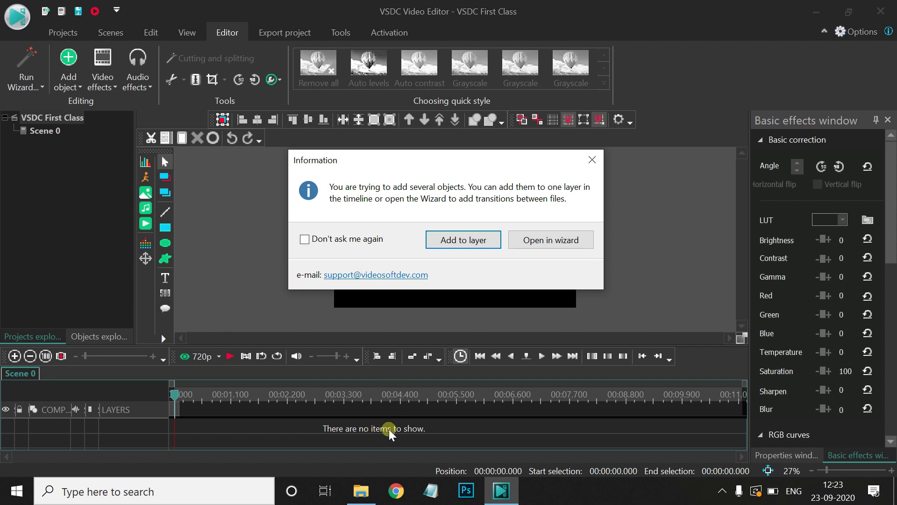
click(464, 241)
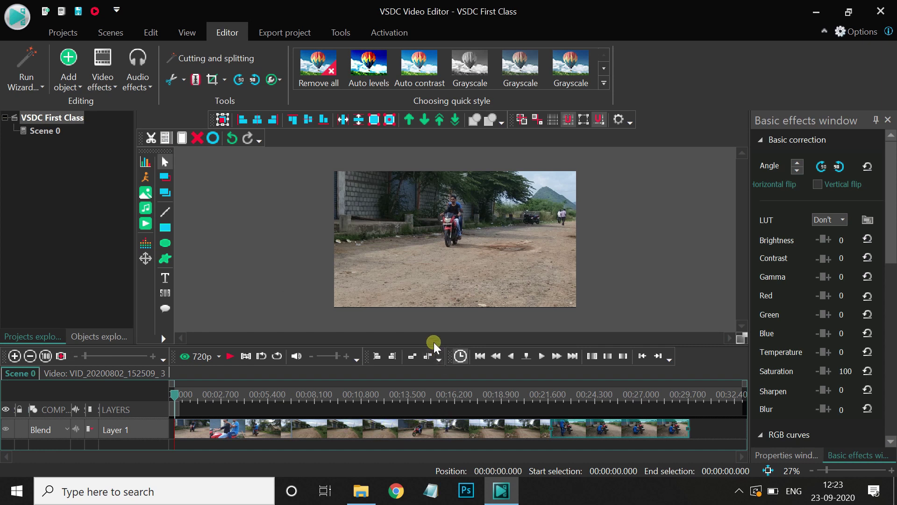
Enlarge the timeline area and increase the height of Layer 1 to get larger clip thumbnails.
drag(430, 345, 446, 297)
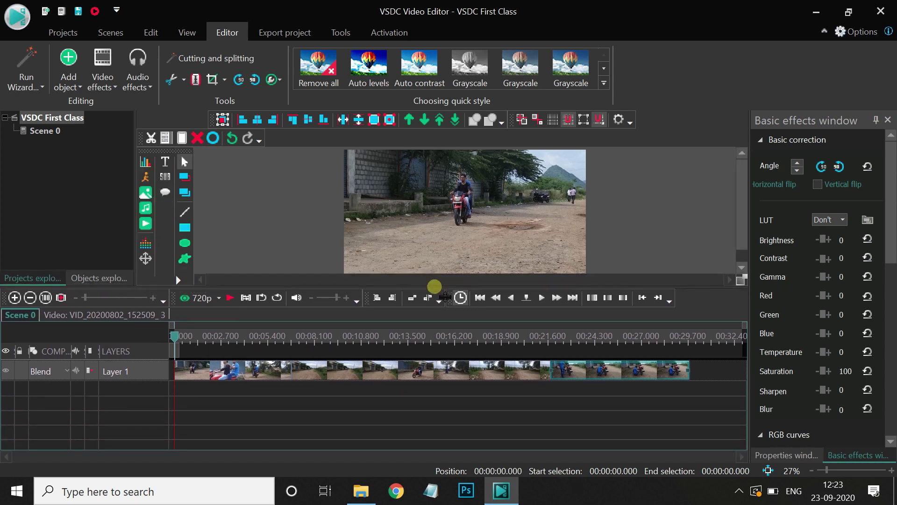
click(386, 407)
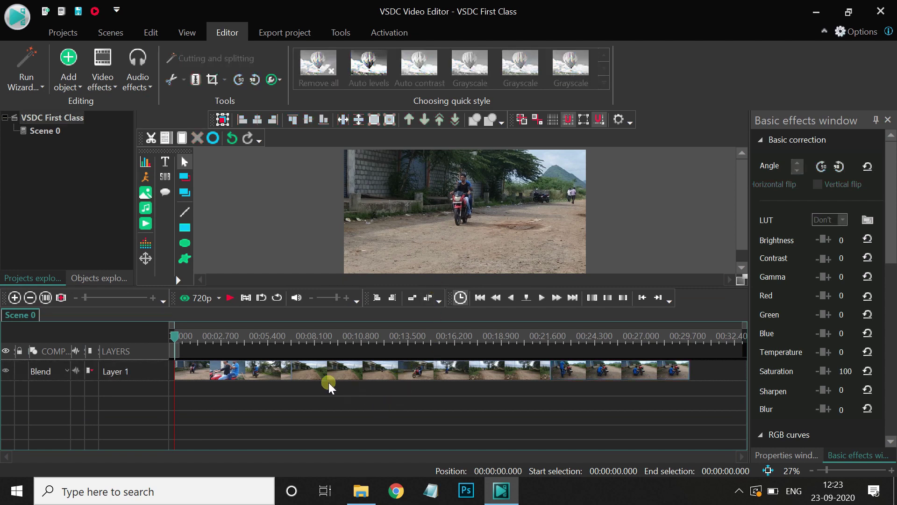
click(309, 378)
click(599, 374)
click(325, 436)
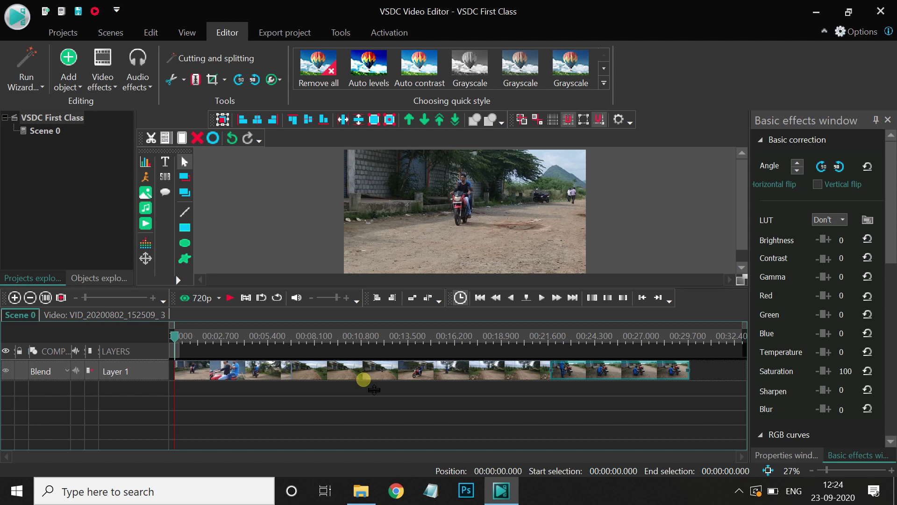
mouse_move(384, 377)
drag(272, 380, 275, 403)
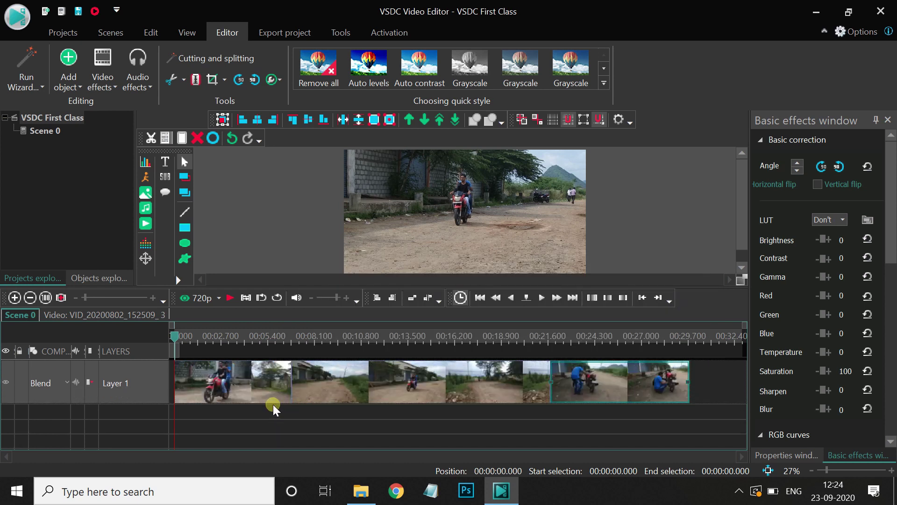
mouse_move(281, 403)
mouse_down()
mouse_move(287, 376)
mouse_move(275, 408)
mouse_up()
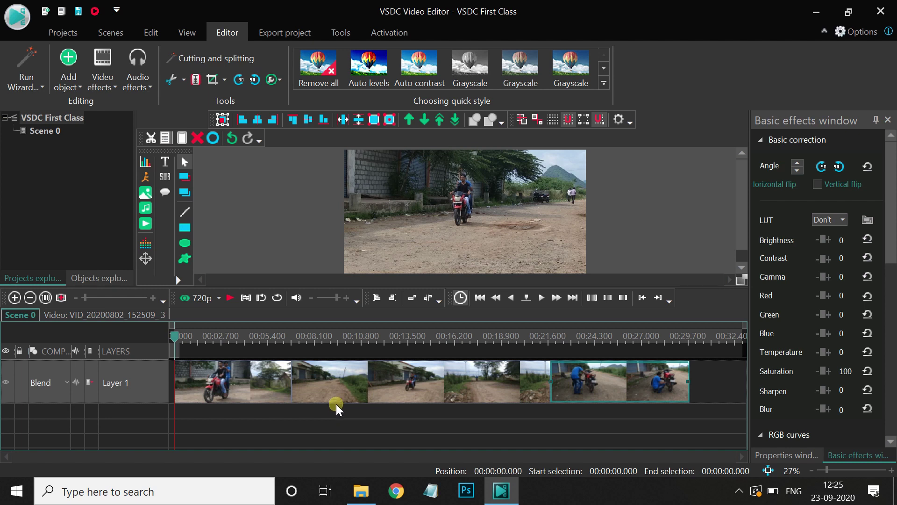
Try zooming the timeline in, out and to 100 percent, and enlarge its scale with the zoom slider.
click(15, 297)
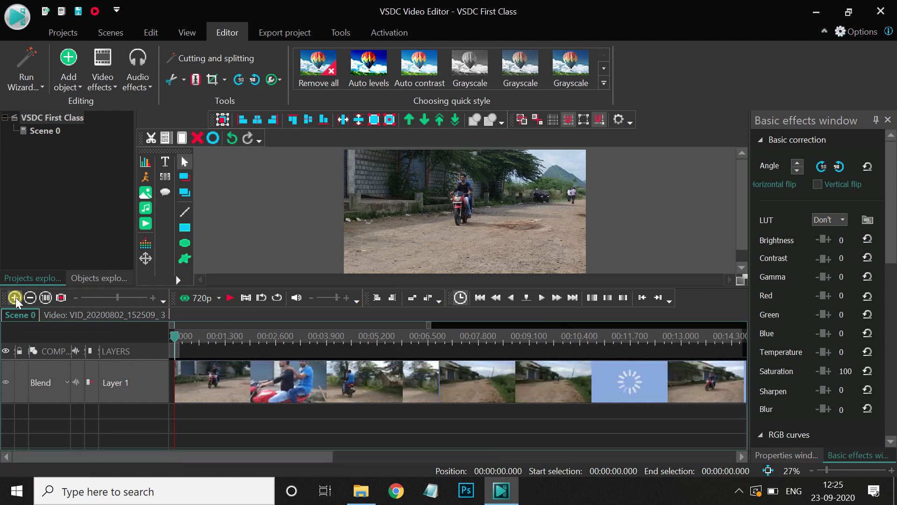
click(30, 298)
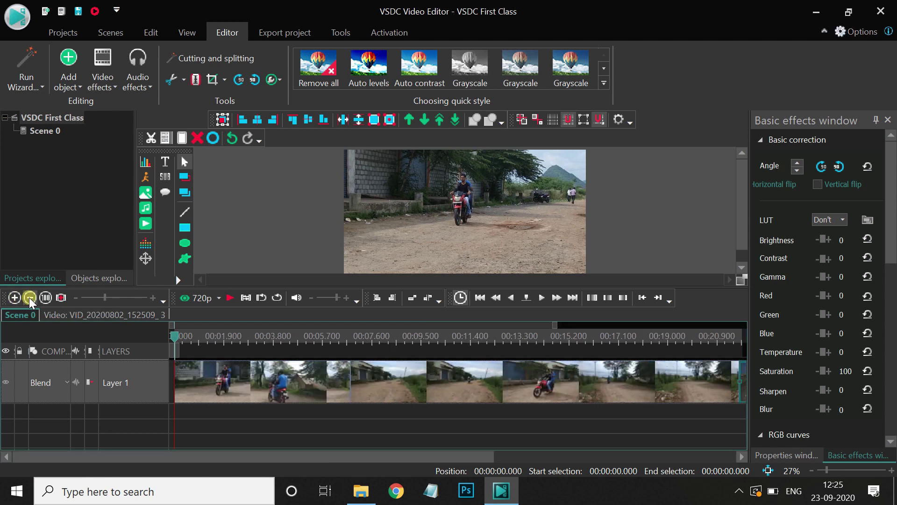
click(29, 298)
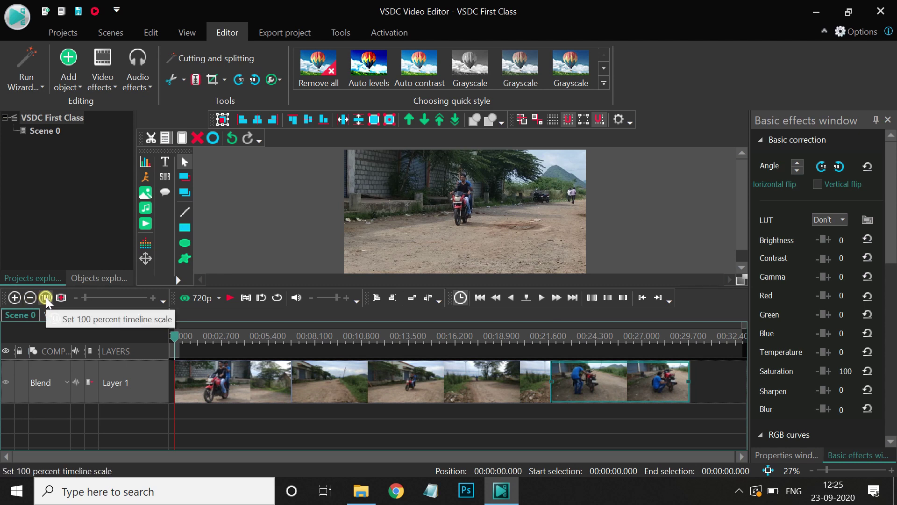
click(46, 297)
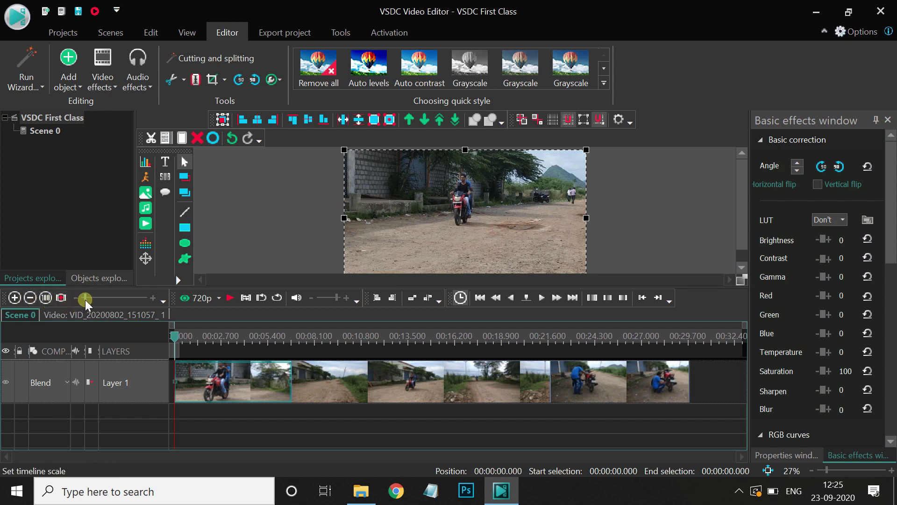
drag(85, 299, 114, 301)
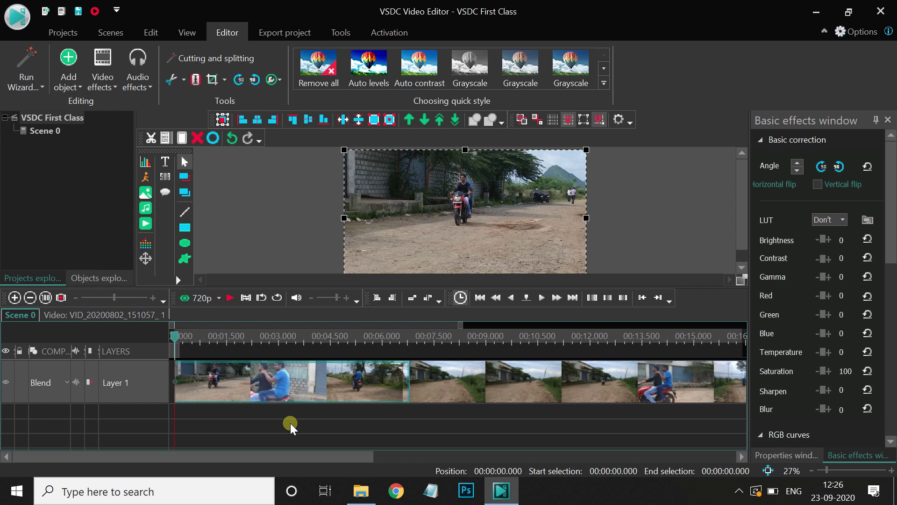
Preview the first two clips by playing the timeline and moving the playhead through them.
key(space)
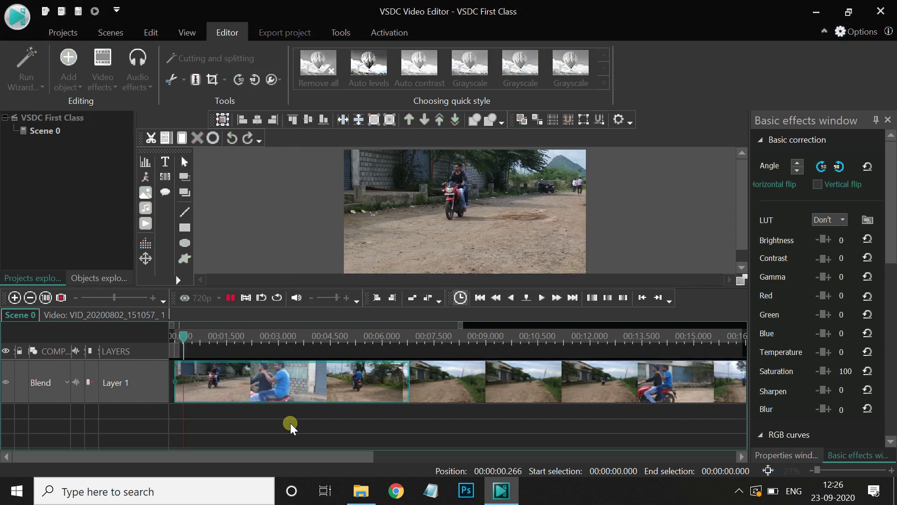
key(space)
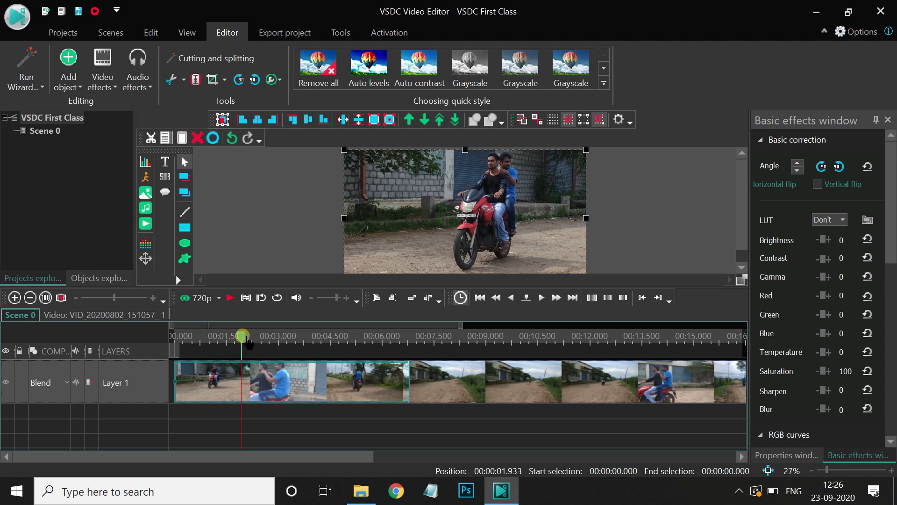
mouse_move(246, 343)
mouse_down()
mouse_move(274, 351)
mouse_move(256, 351)
mouse_up()
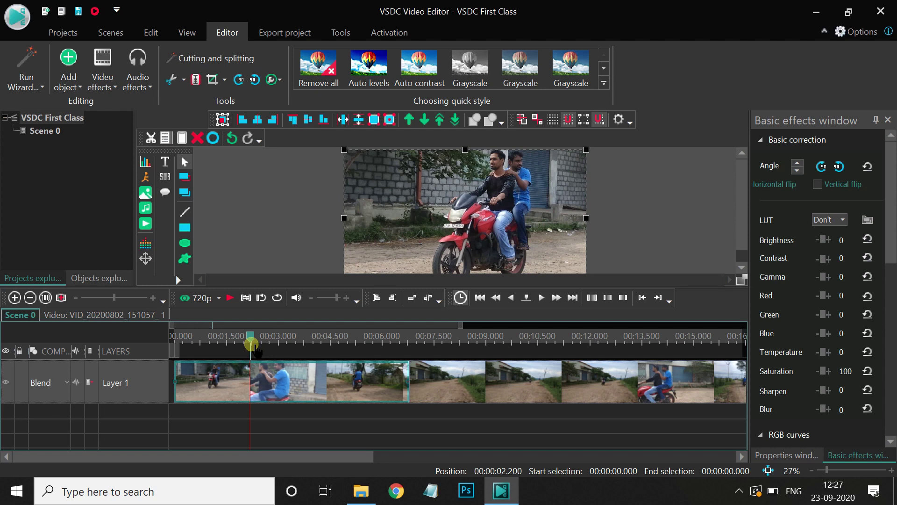
mouse_move(257, 350)
mouse_down()
mouse_move(248, 351)
mouse_move(260, 350)
mouse_up()
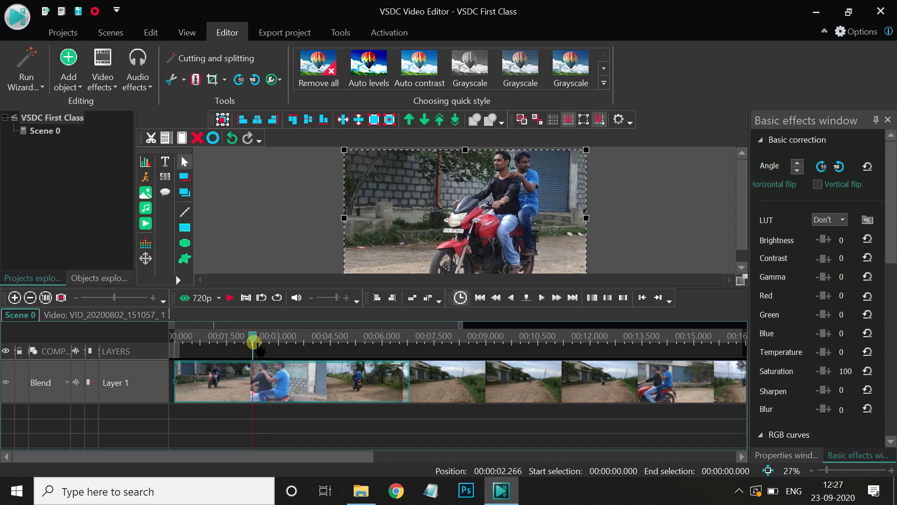
drag(259, 348, 459, 361)
drag(486, 358, 488, 356)
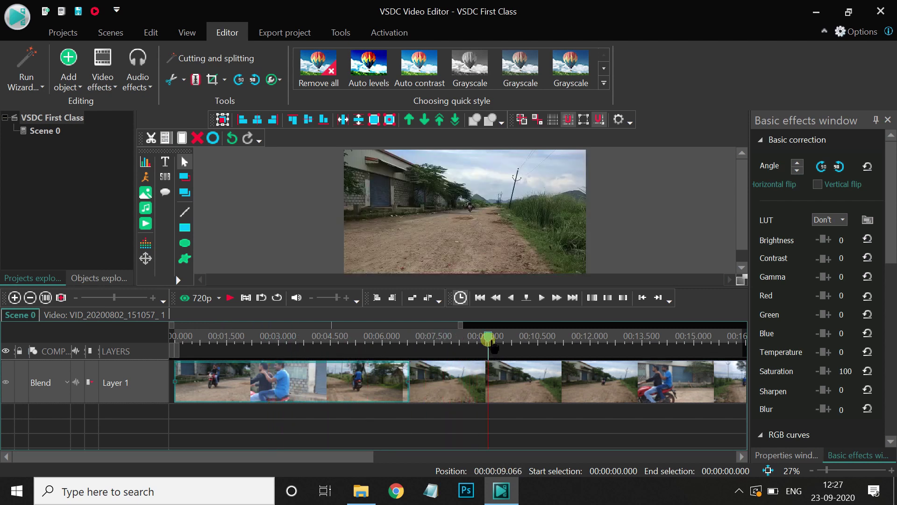
drag(488, 337, 527, 337)
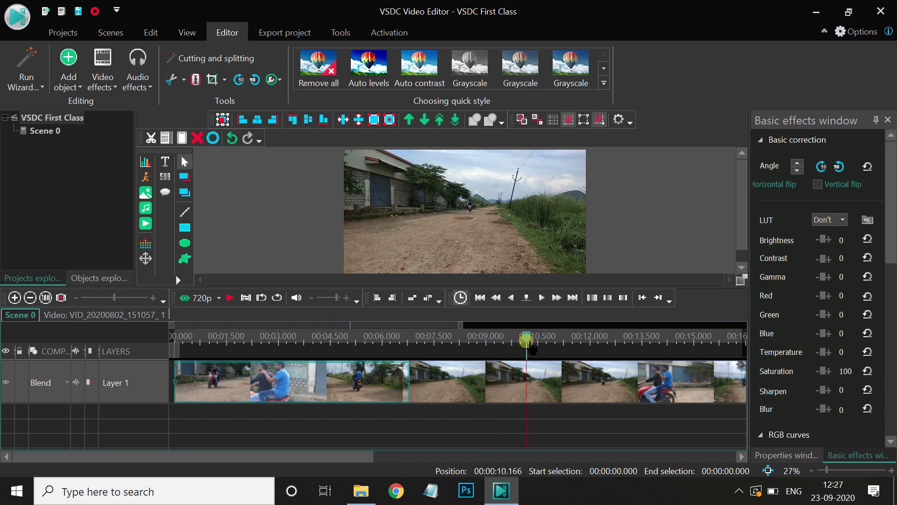
mouse_move(536, 387)
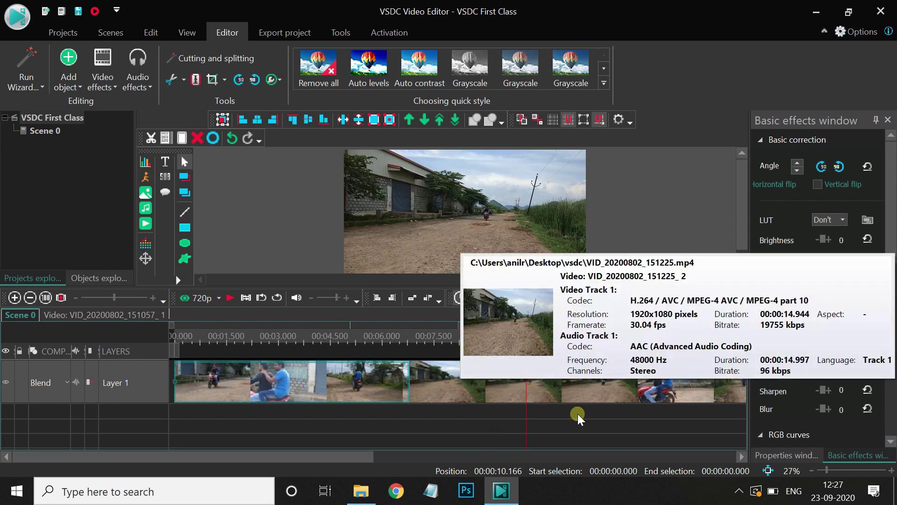
key(space)
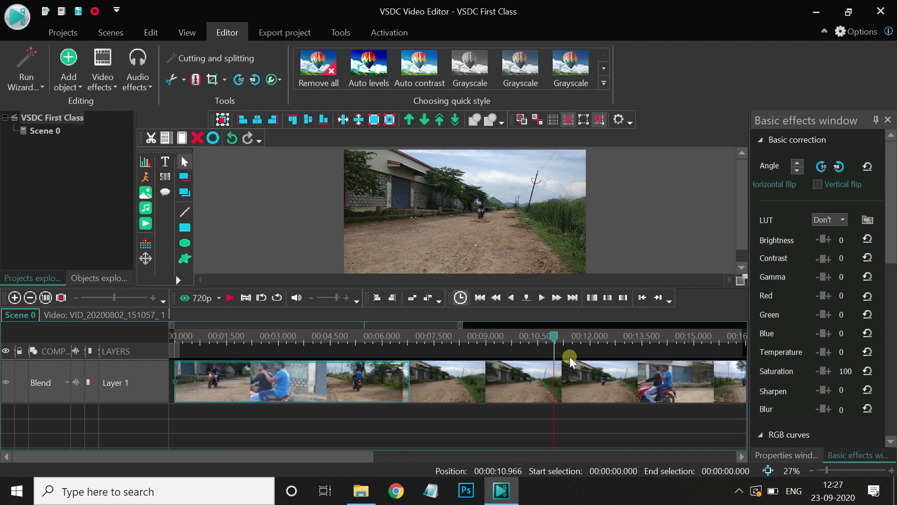
Trim the end of the first clip back to the playhead at 00:00:04.766 and play across the cut.
drag(562, 349, 339, 367)
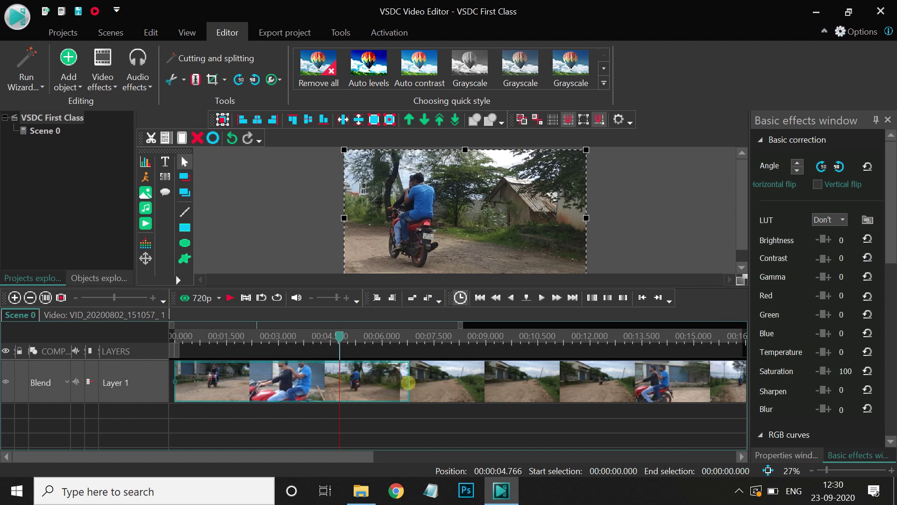
drag(402, 383, 338, 386)
mouse_move(311, 344)
mouse_down()
mouse_move(296, 337)
mouse_move(336, 336)
mouse_move(311, 339)
mouse_up()
key(space)
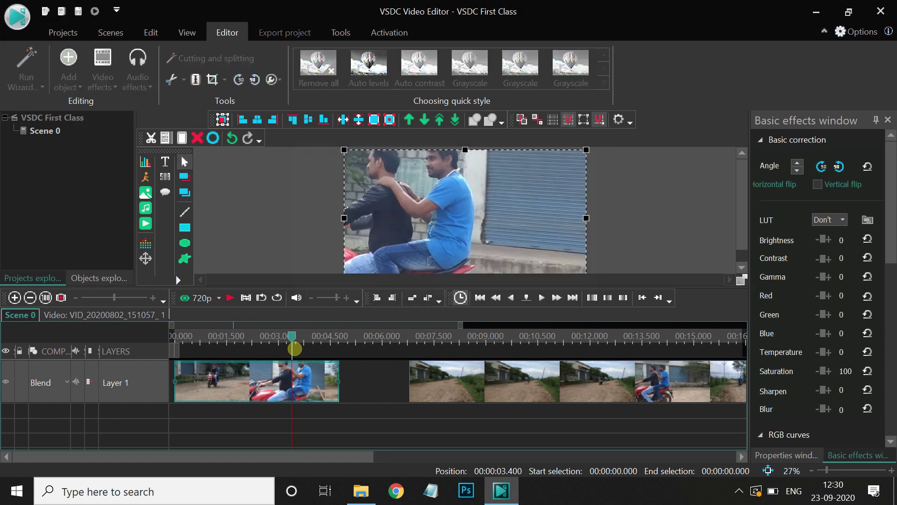
key(space)
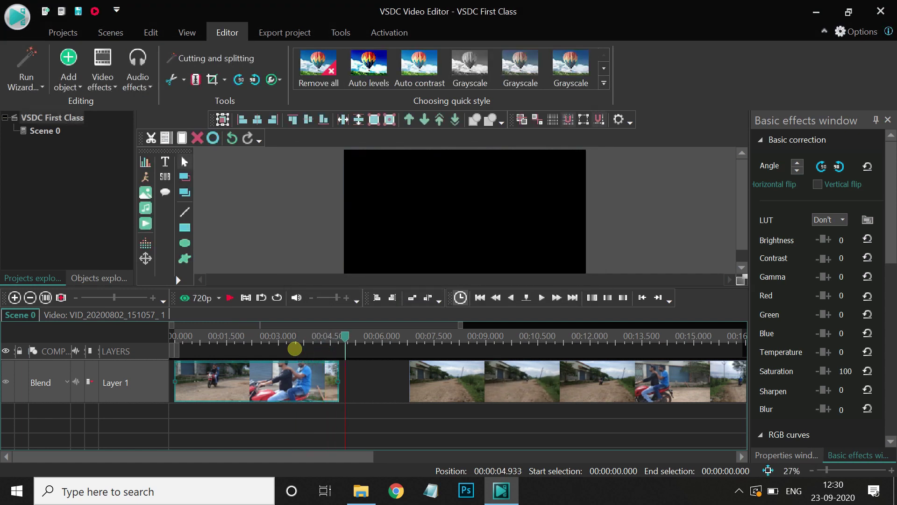
Extend the first clip's end back to the start of the second clip and play it.
drag(338, 380, 400, 399)
key(space)
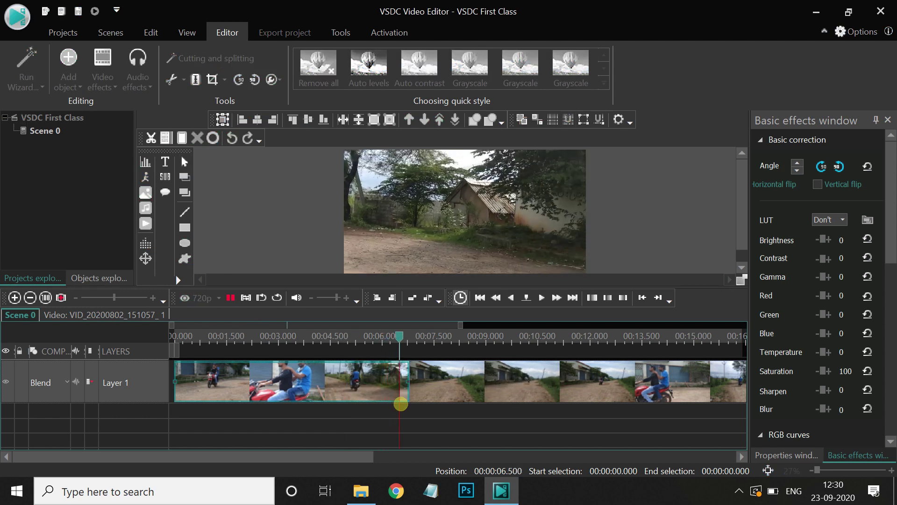
key(space)
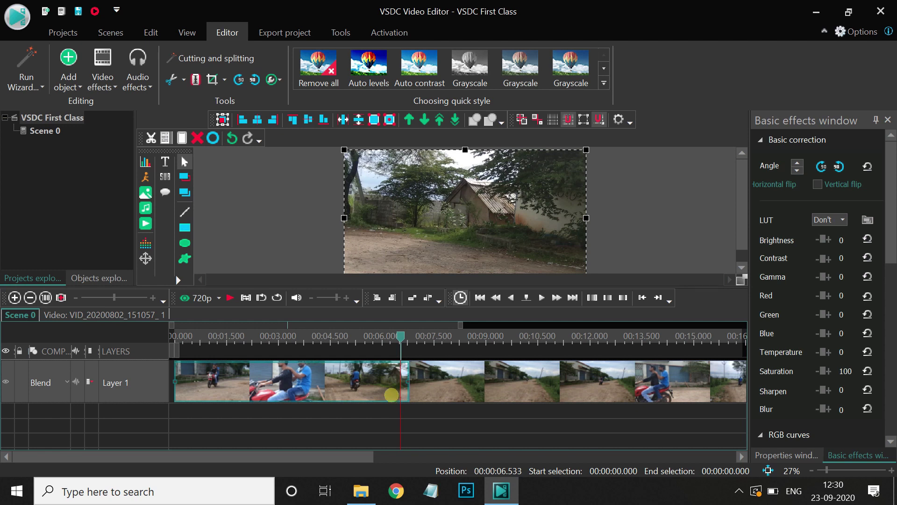
Split the first clip on Layer 1 at 00:00:02.233 and again at 00:00:03.633.
click(390, 337)
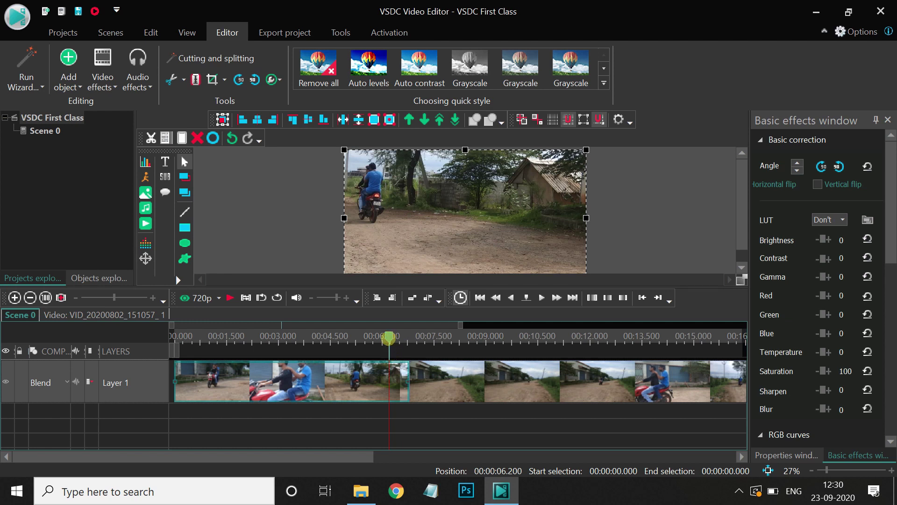
drag(390, 337, 252, 347)
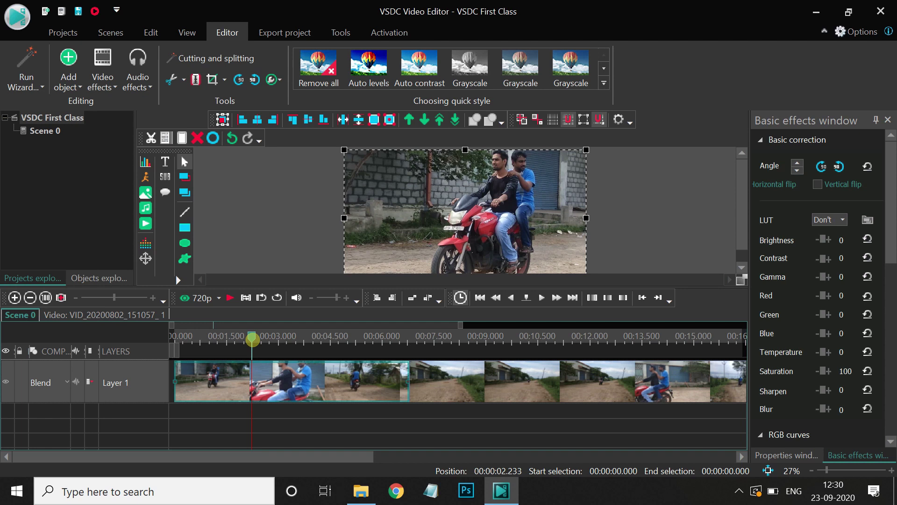
click(253, 340)
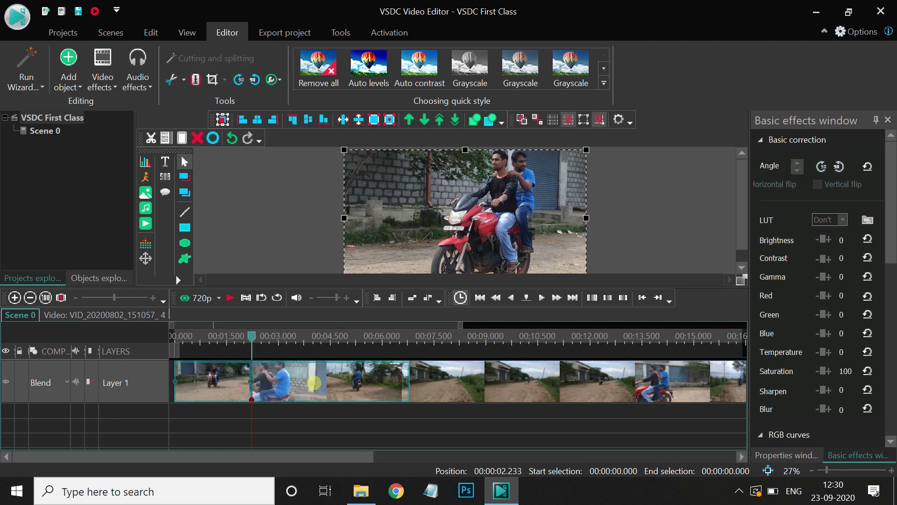
drag(253, 341, 287, 341)
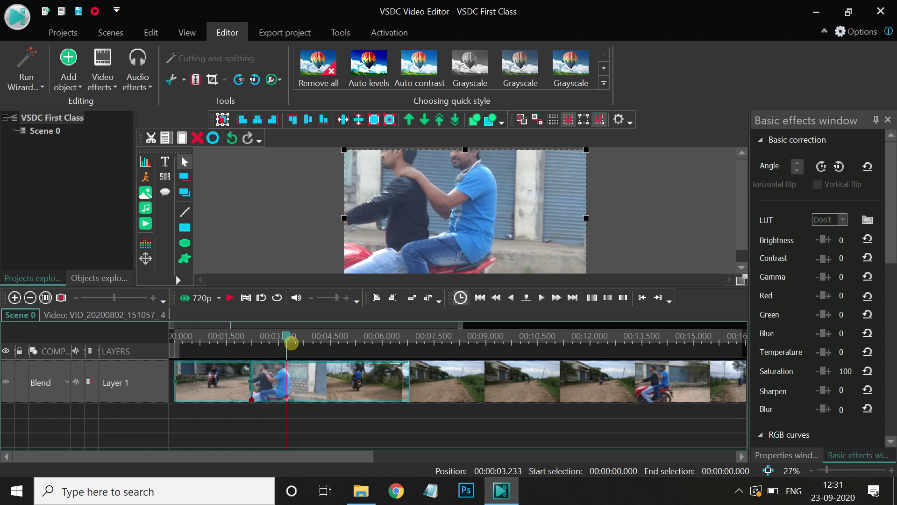
mouse_move(288, 377)
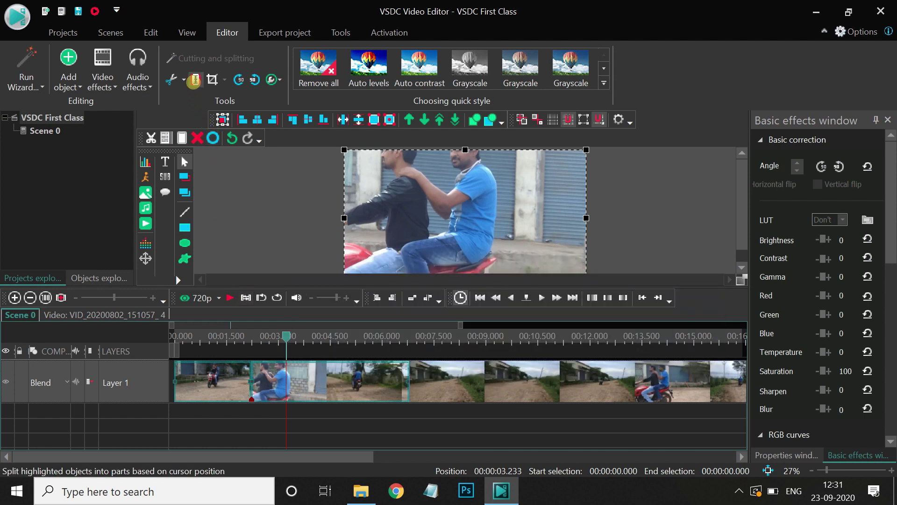
drag(287, 337, 301, 338)
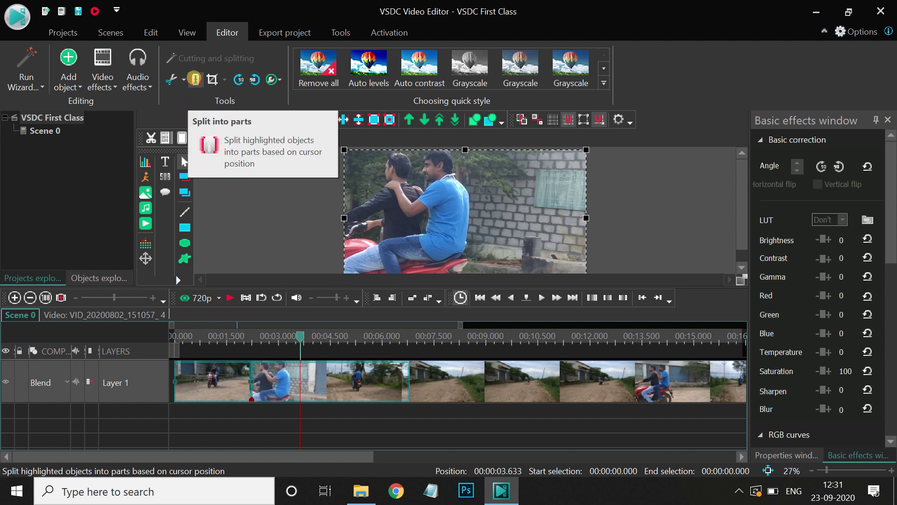
click(195, 80)
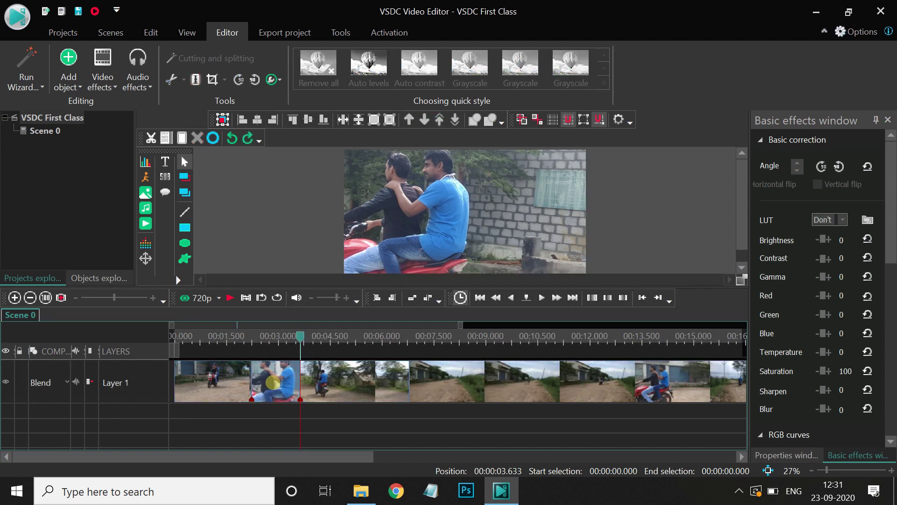
Delete the piece between the two splits and move the first clip's remaining piece earlier to close the gap.
click(273, 382)
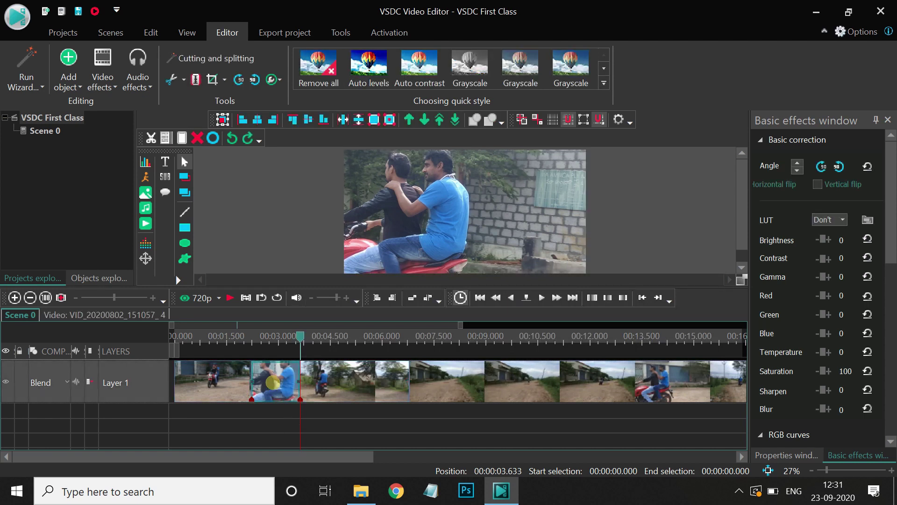
key(Delete)
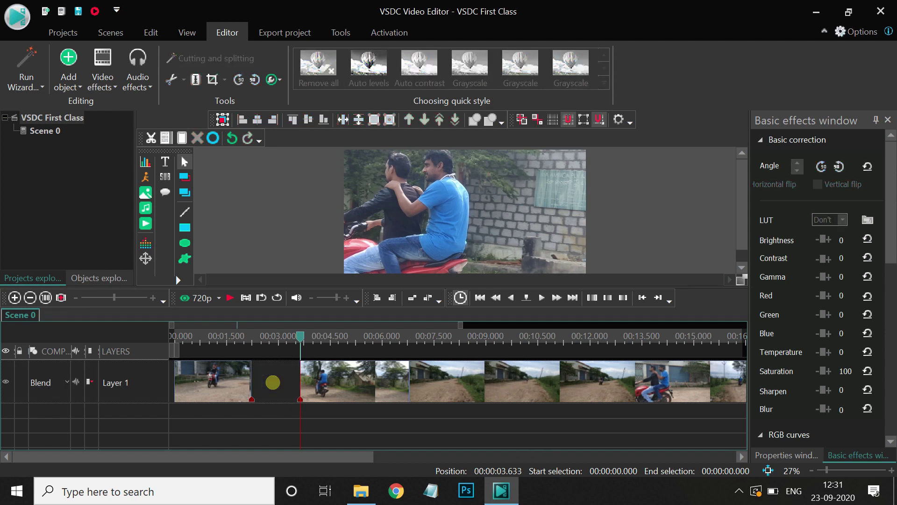
drag(336, 384, 287, 384)
Move the VID_20200802_151225 clip onto a new layer below and split it together with the first clip's last piece at 00:00:03.633.
mouse_move(452, 365)
mouse_down()
mouse_move(427, 365)
mouse_move(445, 365)
mouse_up()
drag(415, 392, 287, 443)
click(307, 385)
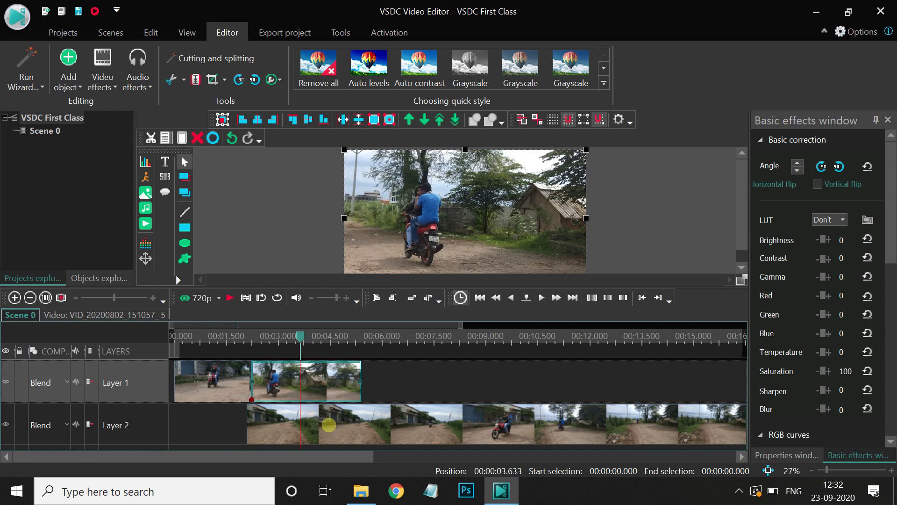
ctrl+click(319, 425)
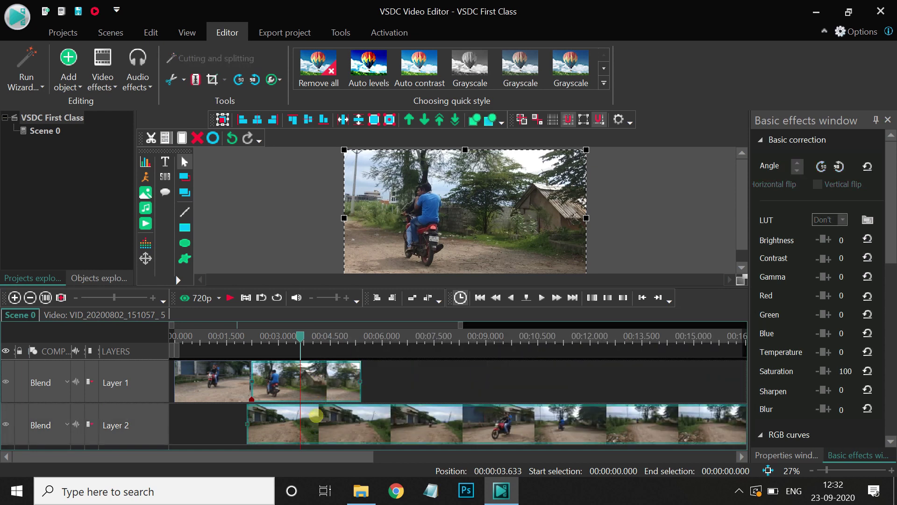
mouse_move(316, 416)
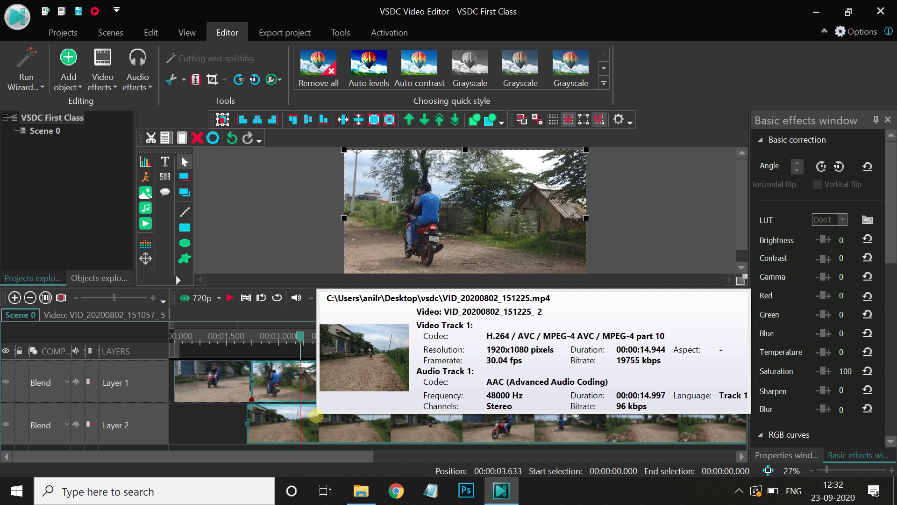
key(ctrl+k)
Split only the last piece on Layer 1 at 00:00:04.133, leaving the Layer 2 clip unselected.
click(307, 345)
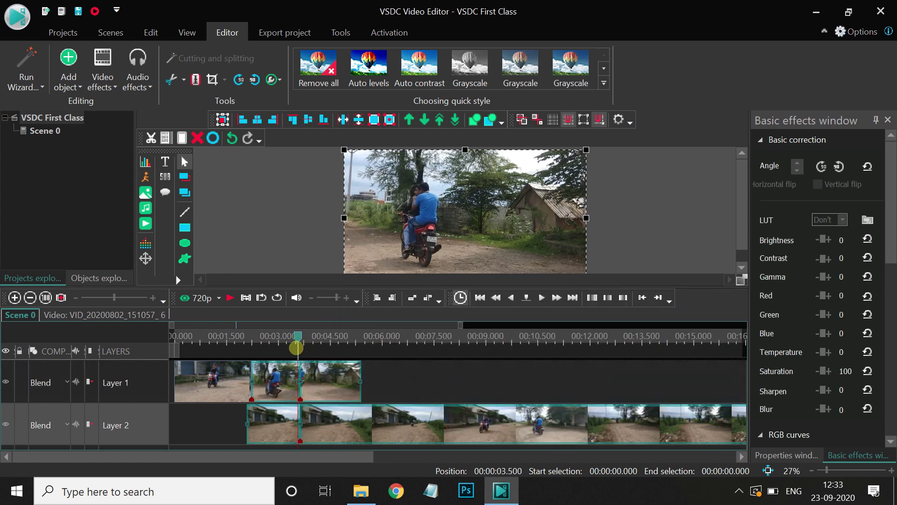
drag(308, 348, 317, 347)
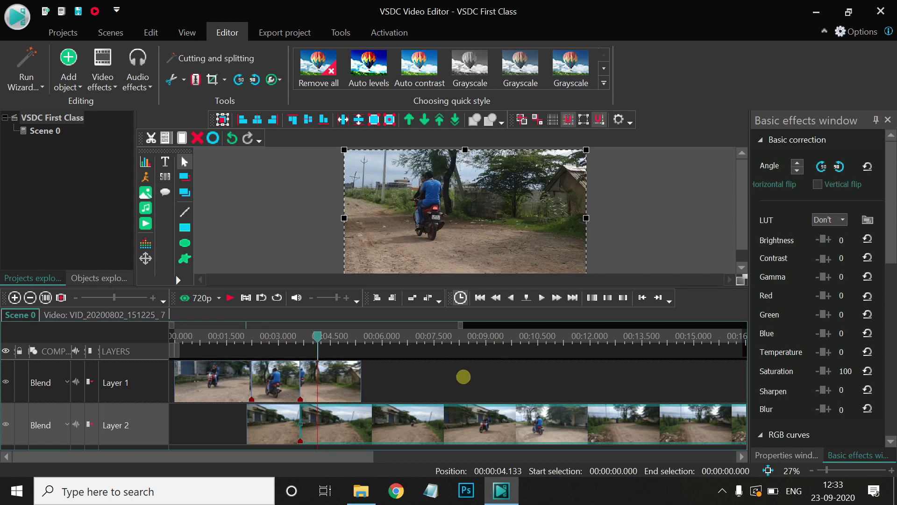
click(408, 405)
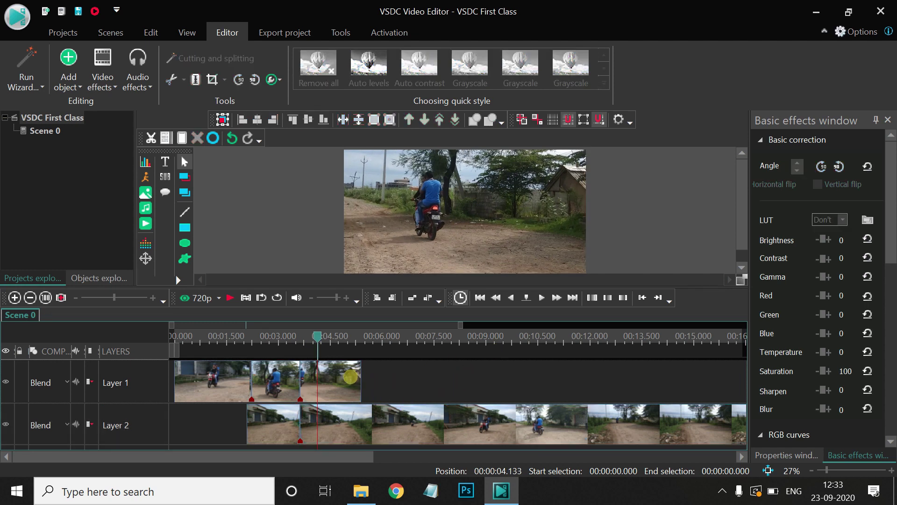
click(350, 377)
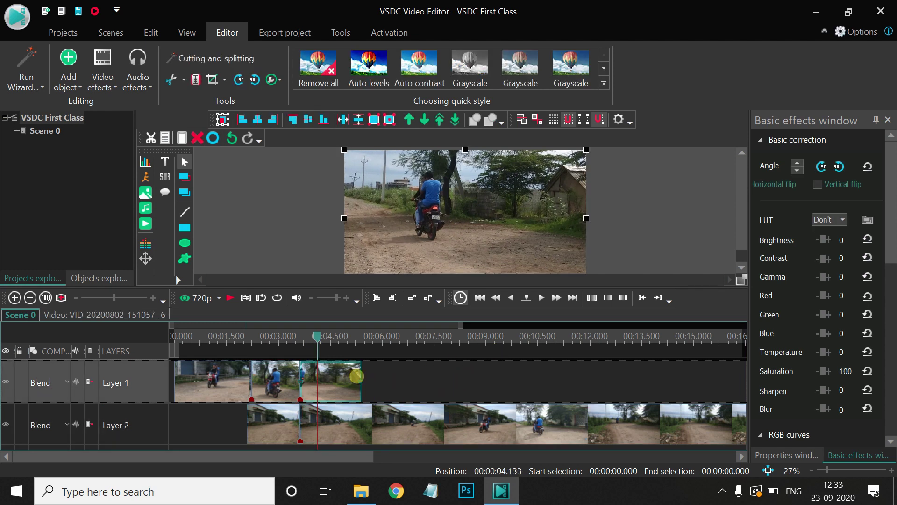
key(ctrl+k)
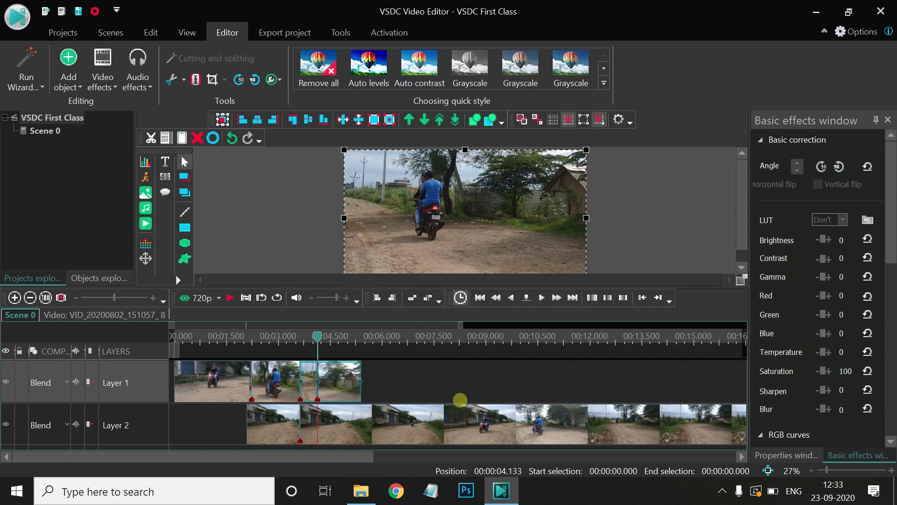
Move both Layer 2 pieces up to Layer 1, placing them in order directly after the last piece.
mouse_move(439, 420)
click(561, 425)
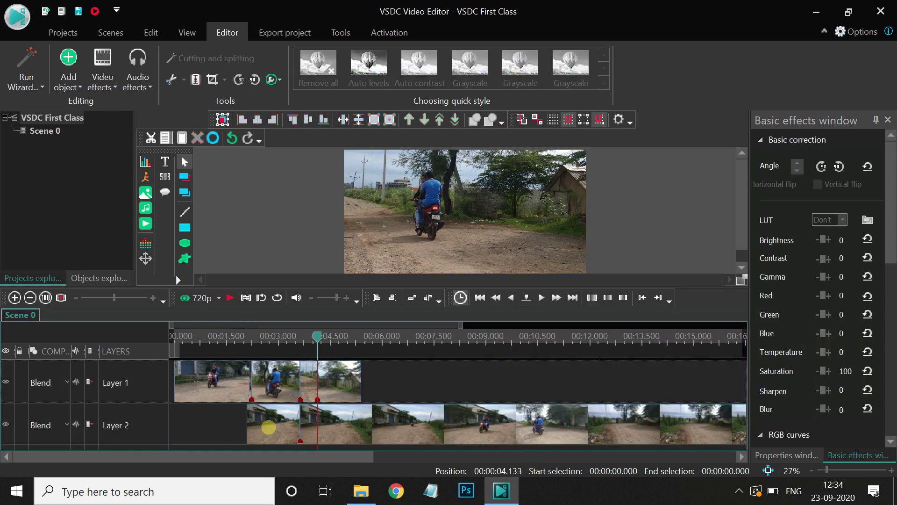
drag(271, 426, 415, 374)
drag(383, 424, 486, 387)
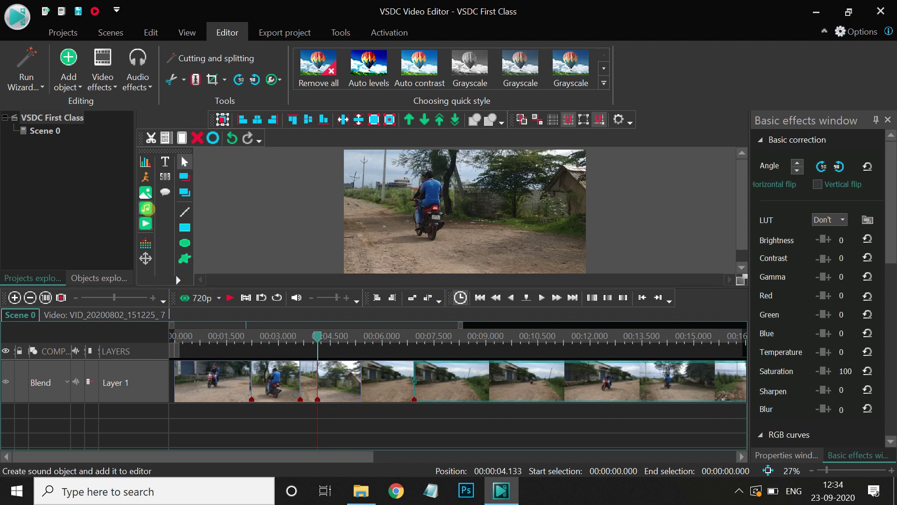
Import the Back_In_Town excellent audio on a new layer and move it below Layer 1, starting at 00:00:00.000.
click(145, 208)
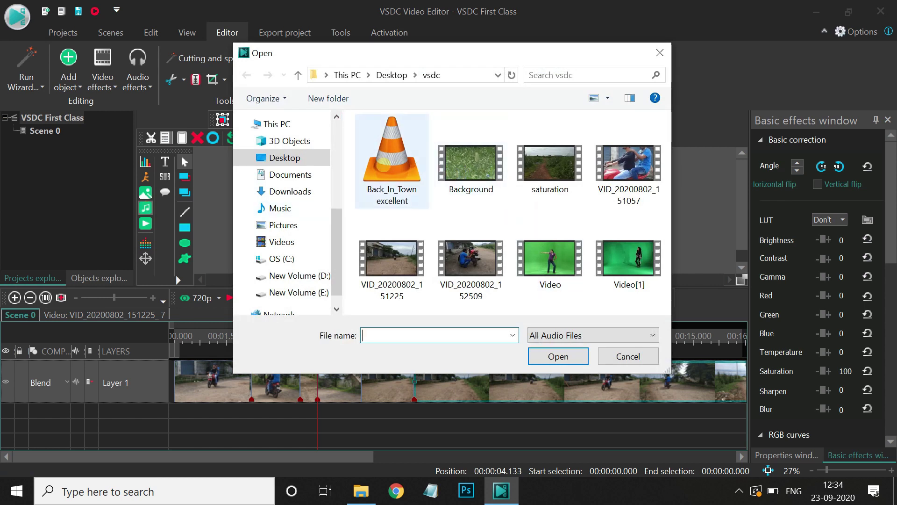
click(393, 161)
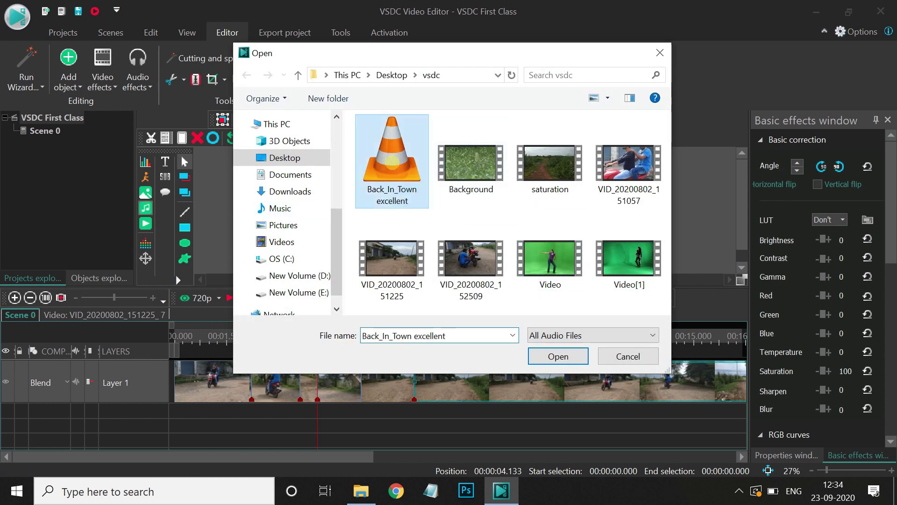
click(558, 355)
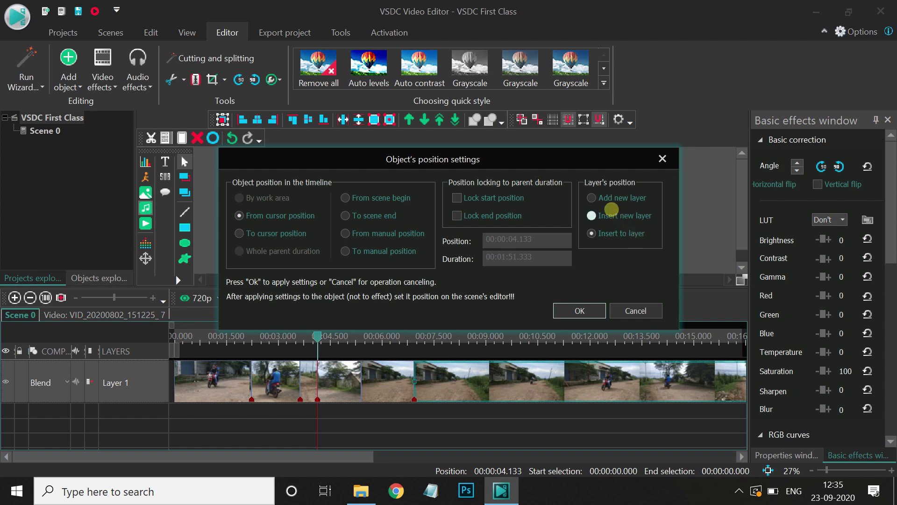
click(590, 198)
click(580, 305)
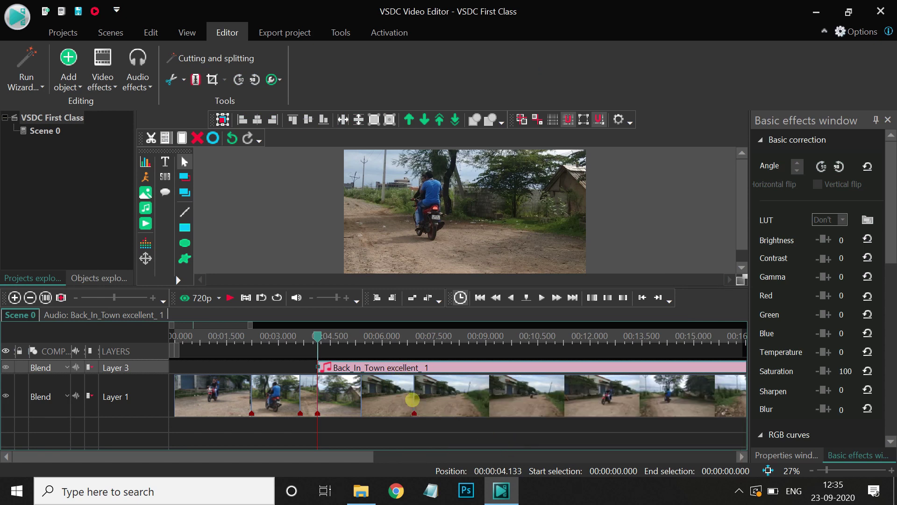
drag(393, 374, 246, 444)
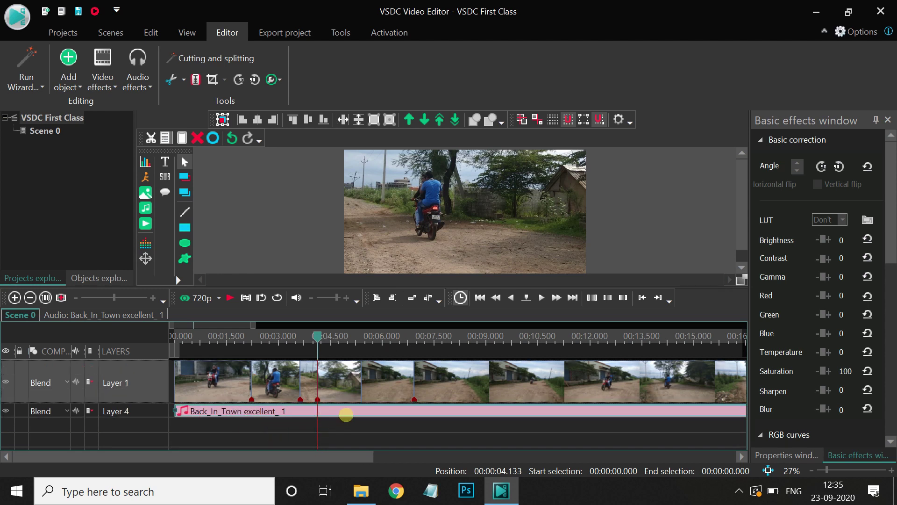
Play the scene from 00:00:03.666 to hear the background audio together with the video clips.
click(301, 376)
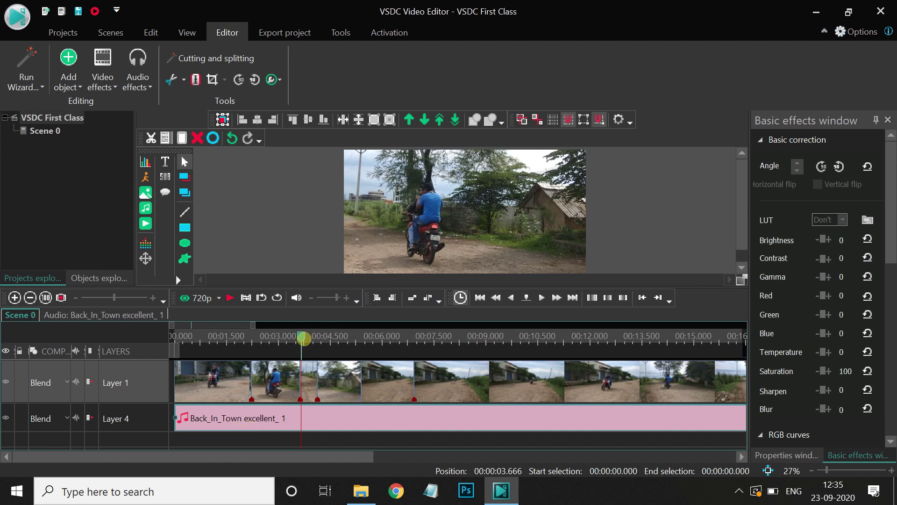
key(space)
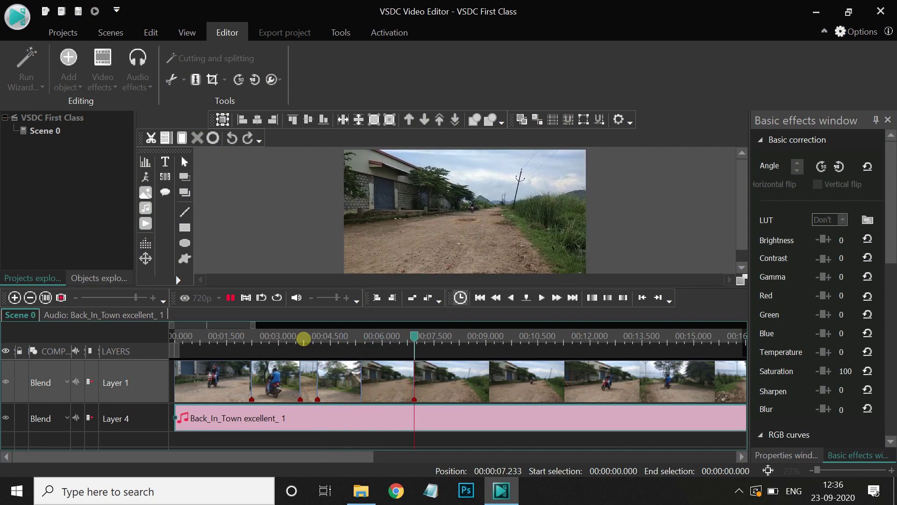
key(space)
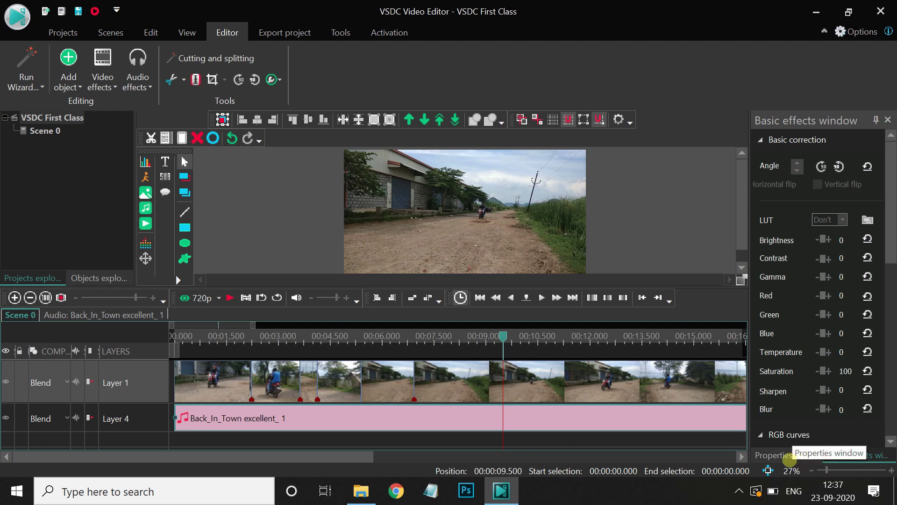
Set the background audio's volume to -32.0 dB and play the scene from about 00:00:01.600.
click(790, 454)
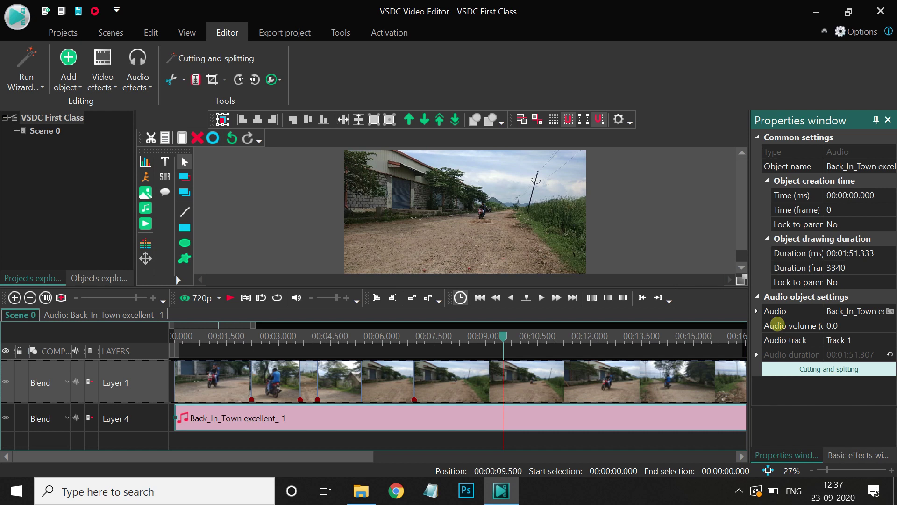
click(835, 326)
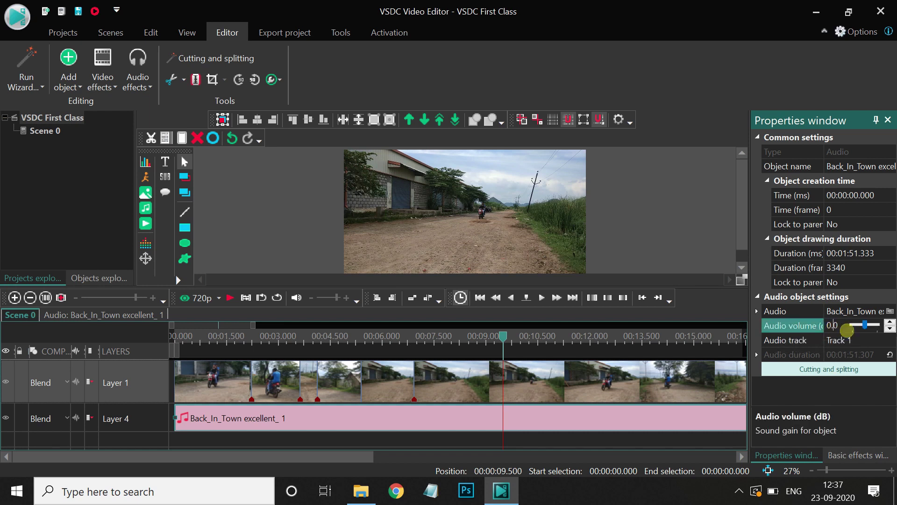
drag(863, 329, 637, 452)
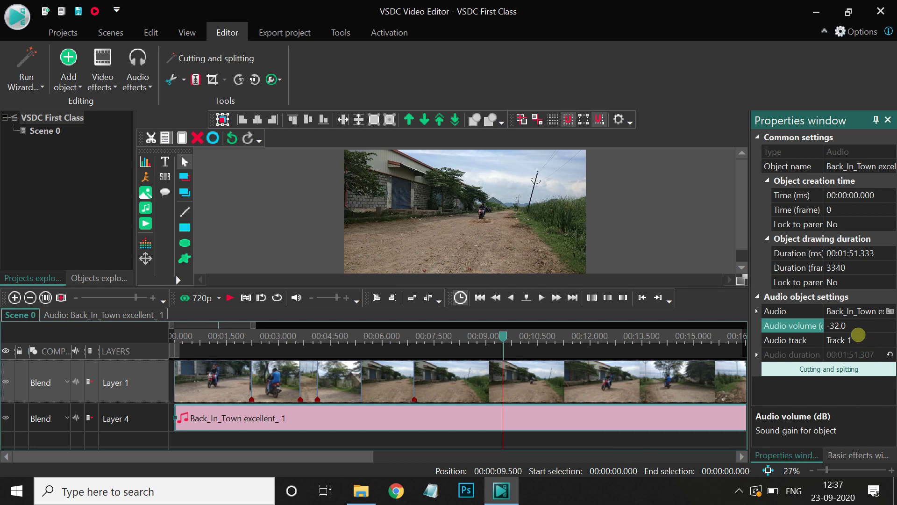
click(230, 335)
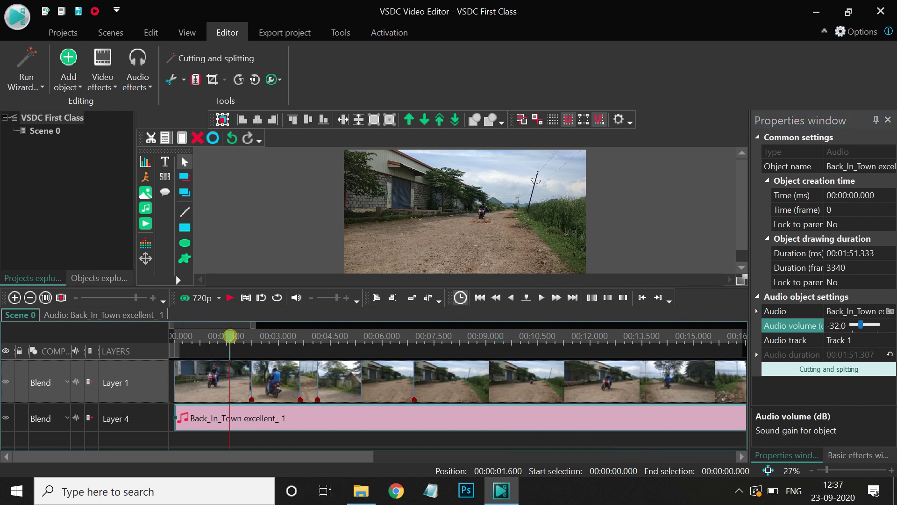
key(space)
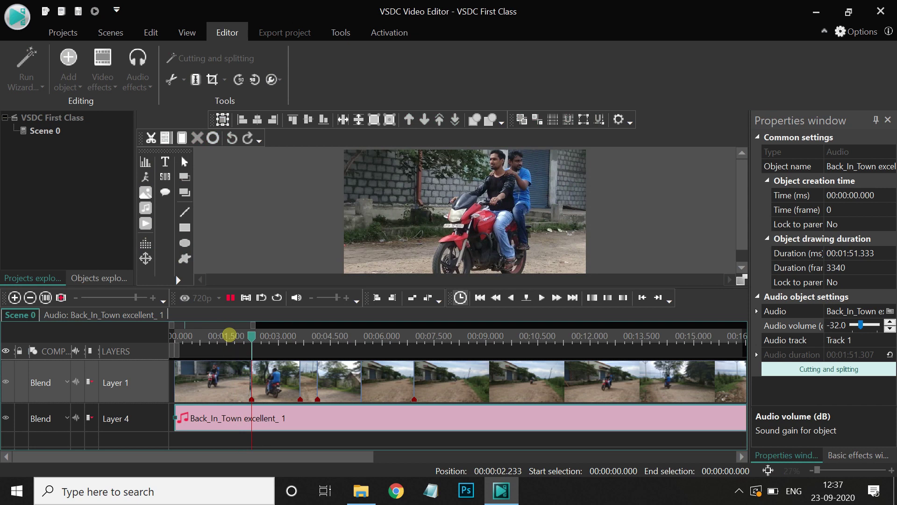
click(229, 335)
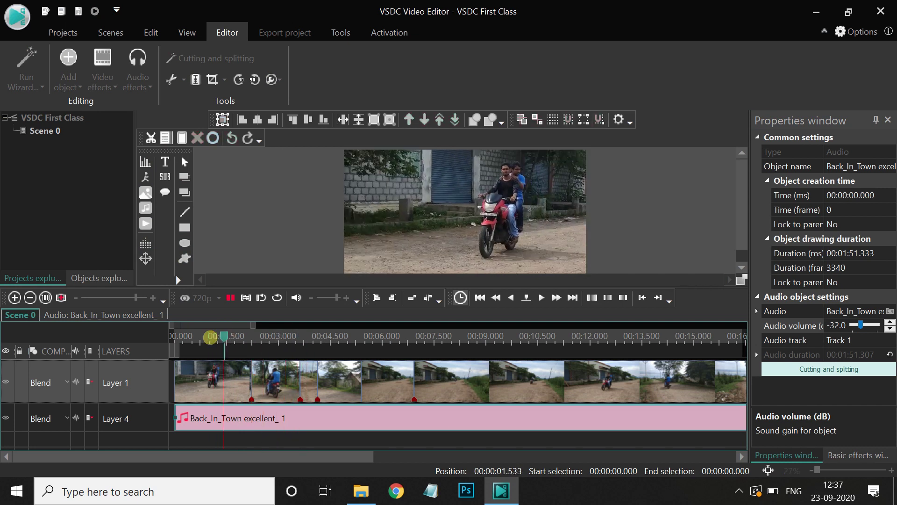
key(space)
Set the background audio's volume to -17.0 dB and play back part of the scene to check the level.
drag(862, 324, 863, 325)
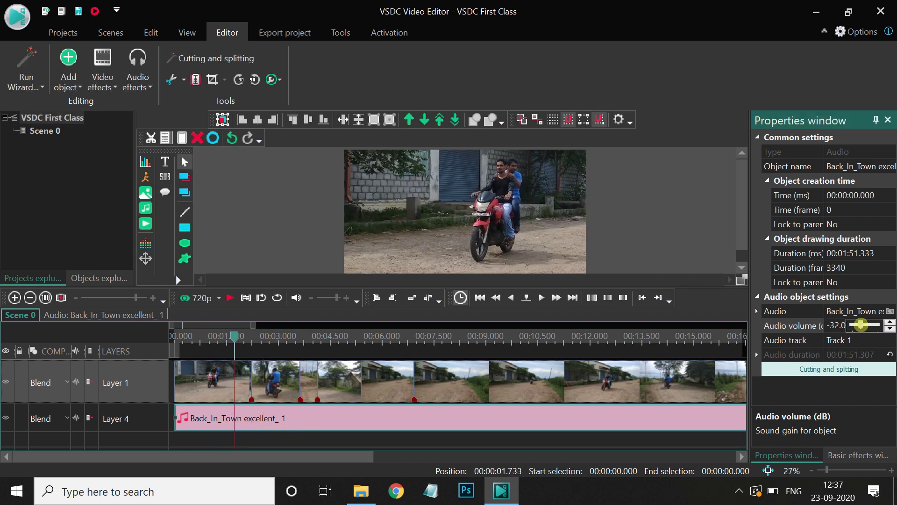
click(491, 335)
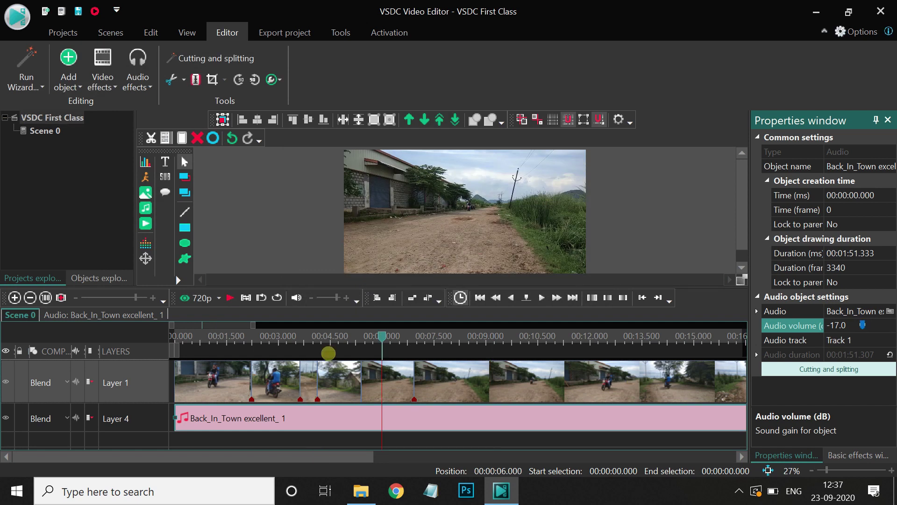
key(space)
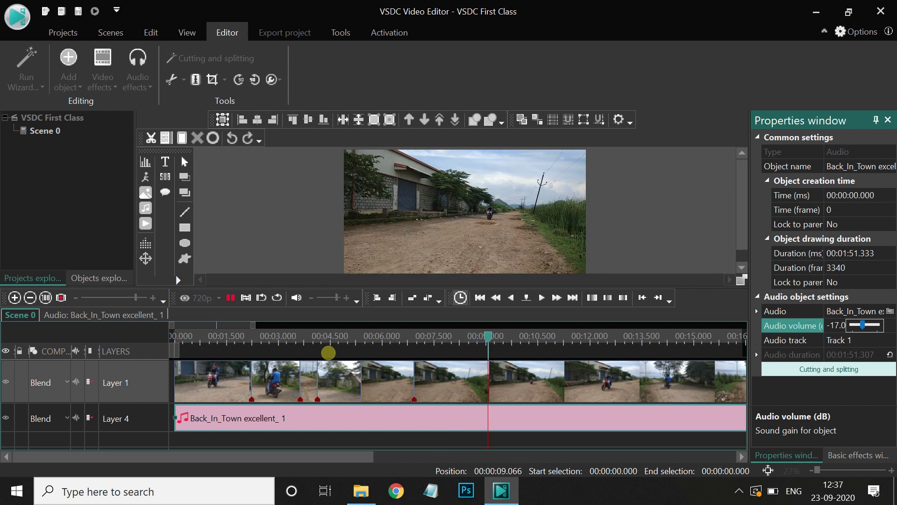
key(space)
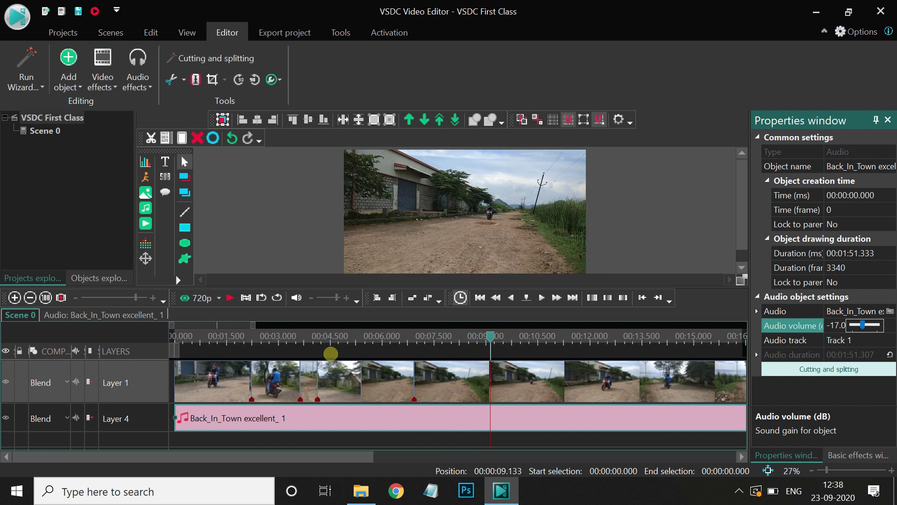
key(space)
Trim the end of the background audio so that its duration is 00:01:26.366.
drag(320, 457, 564, 464)
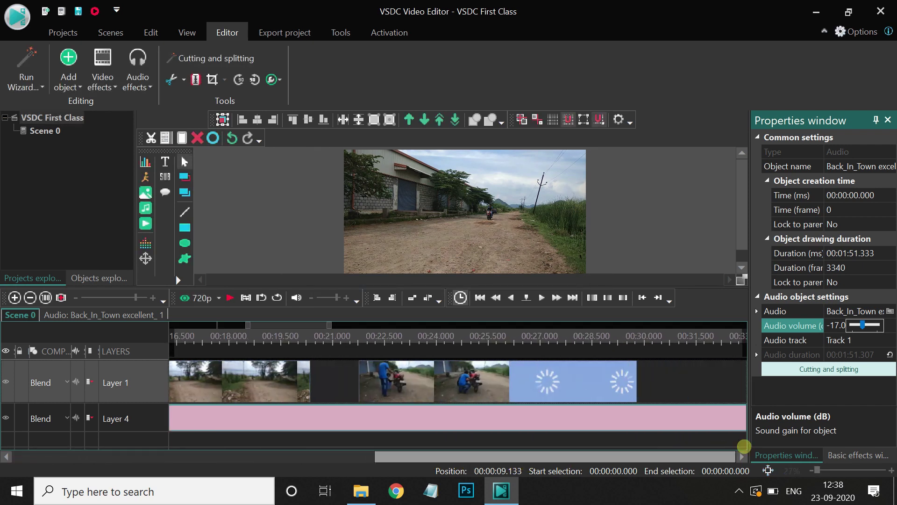
click(661, 420)
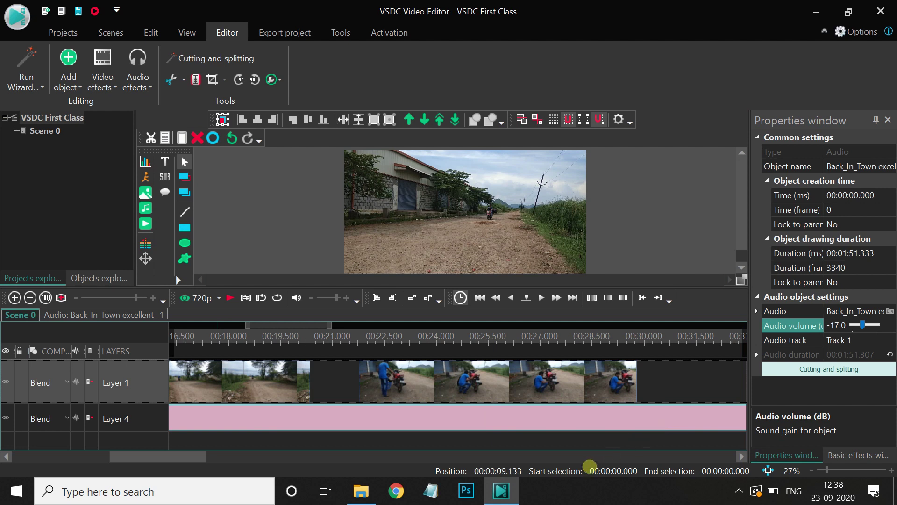
drag(200, 457, 709, 457)
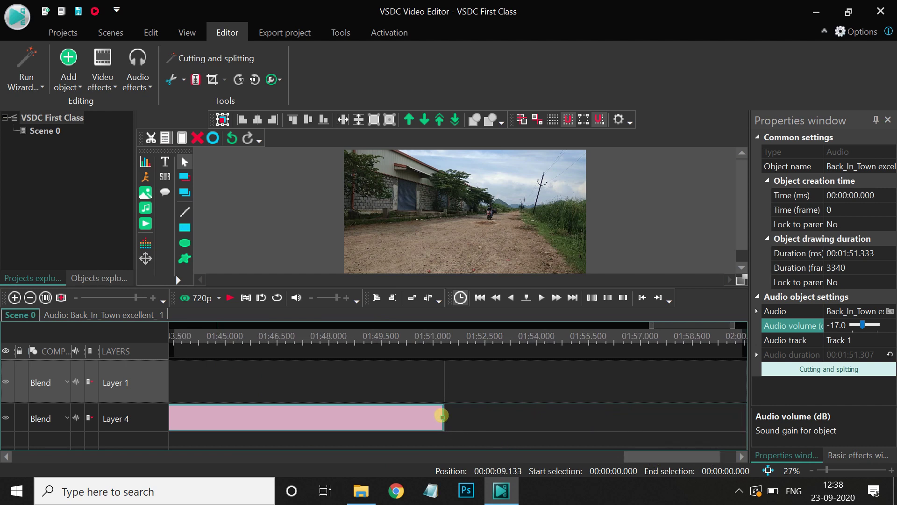
drag(441, 415, 195, 417)
click(563, 457)
drag(563, 460, 603, 457)
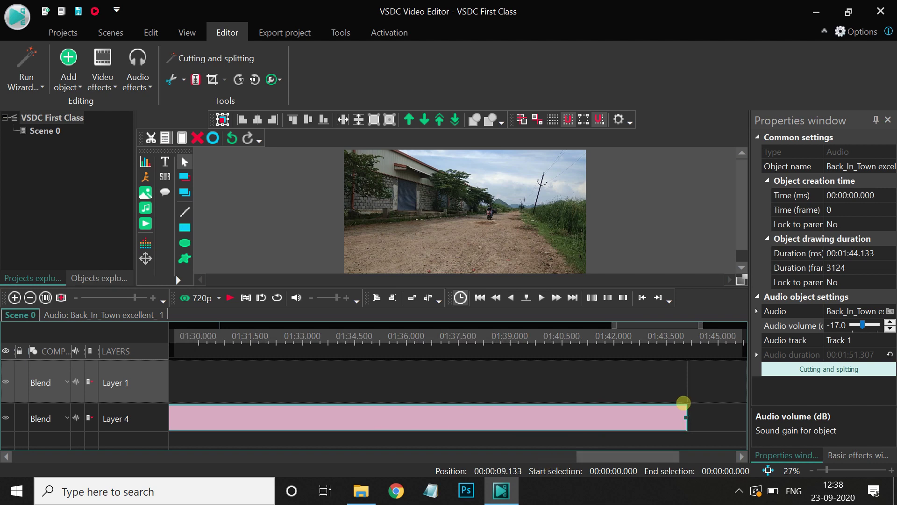
drag(687, 412, 261, 427)
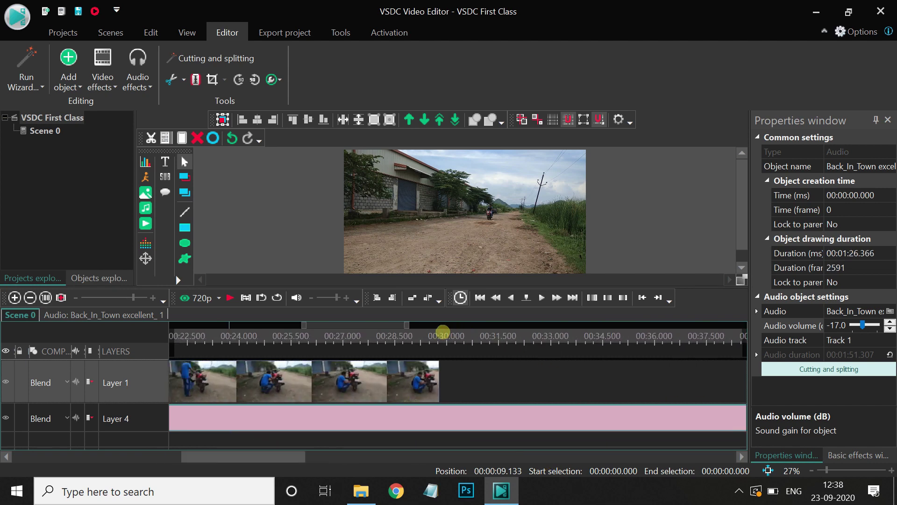
Split the background audio at 00:00:29.800, where the last video clip ends, and delete the part after it.
click(442, 332)
drag(442, 333, 440, 334)
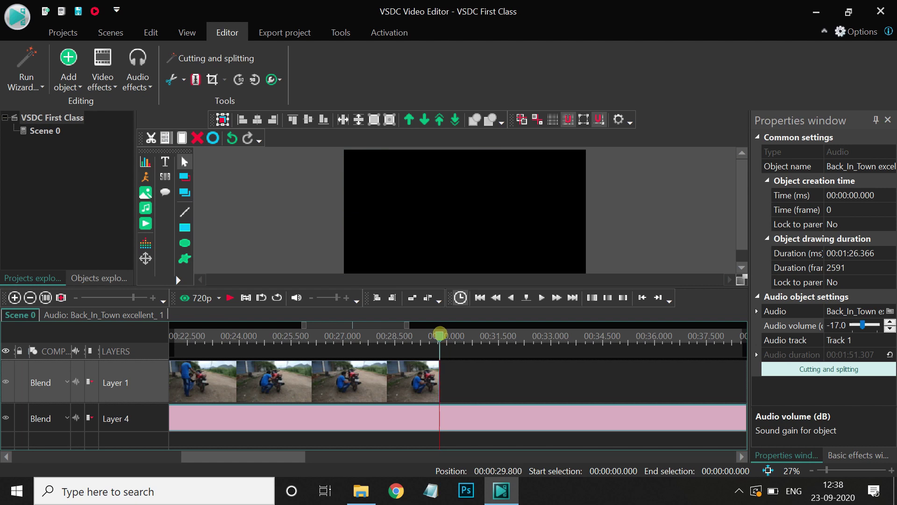
key(ctrl+k)
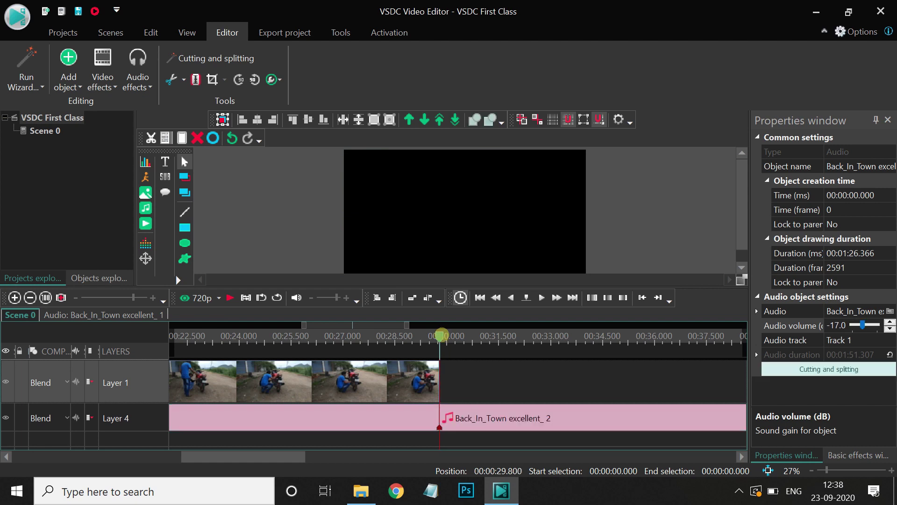
click(521, 414)
click(520, 415)
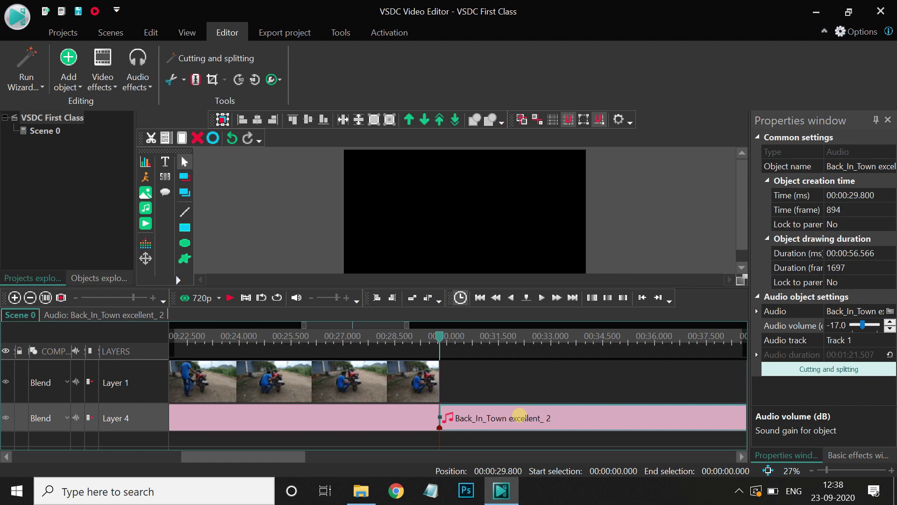
key(Delete)
Insert the Lord-Krishnaji image on a new layer at the cursor position, 00:00:29.800.
drag(441, 457, 465, 464)
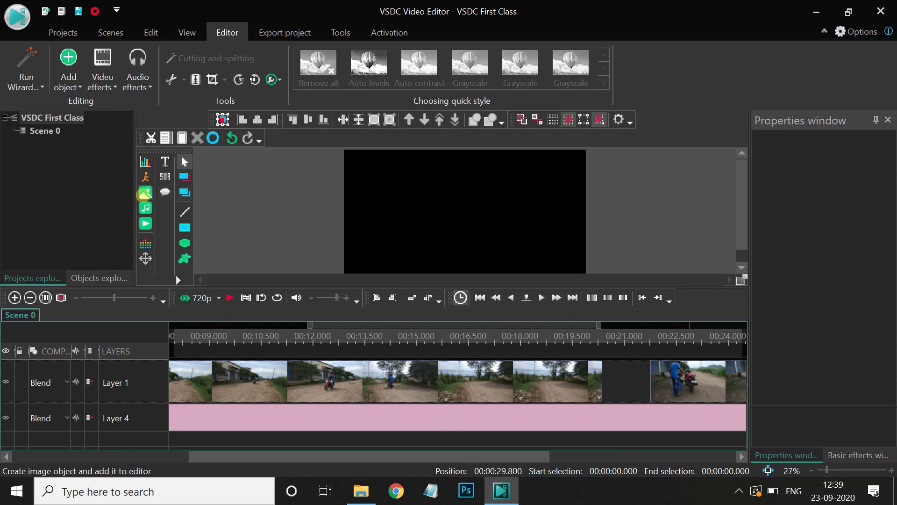
click(146, 193)
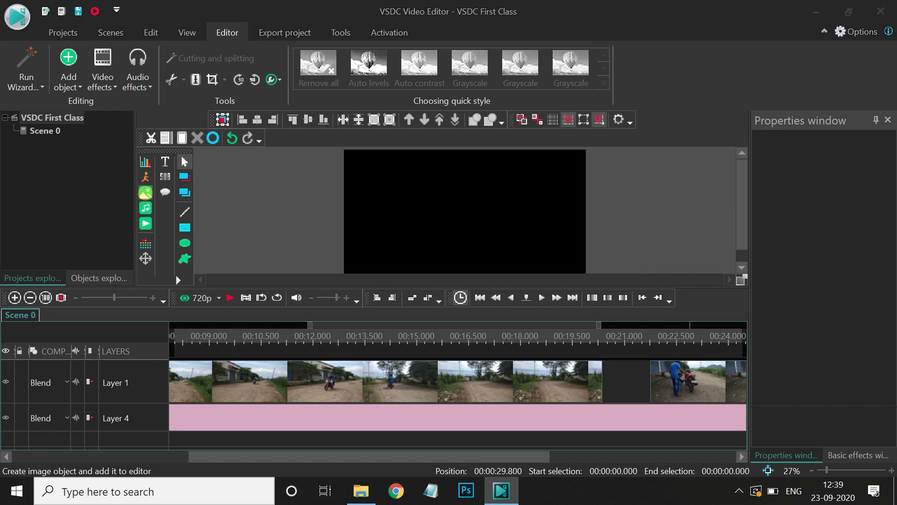
click(619, 162)
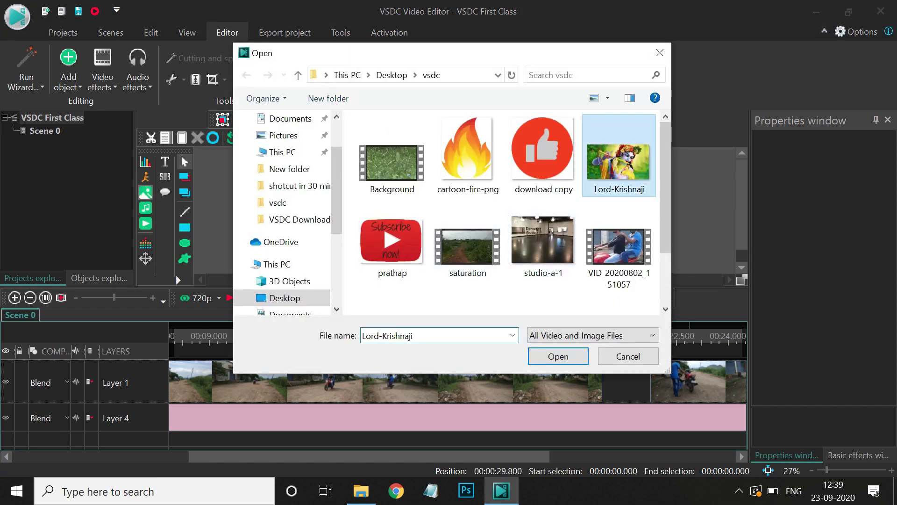
click(576, 351)
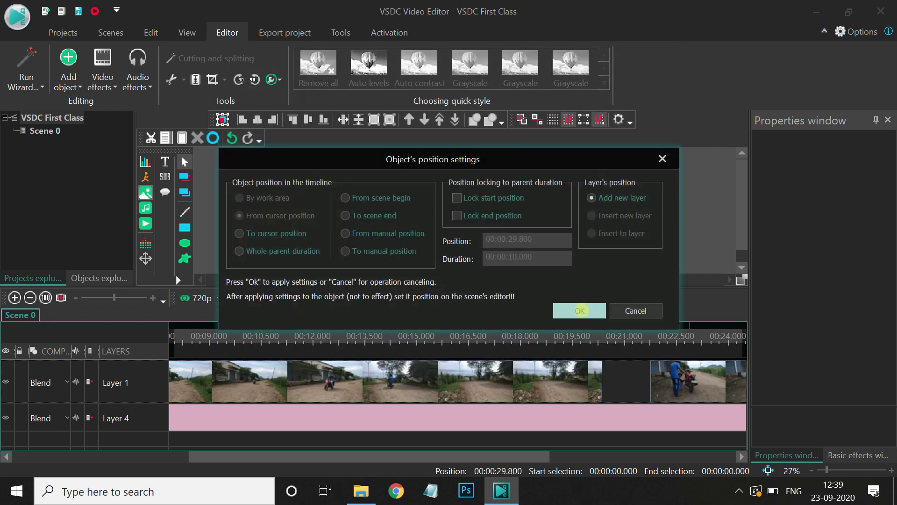
click(579, 311)
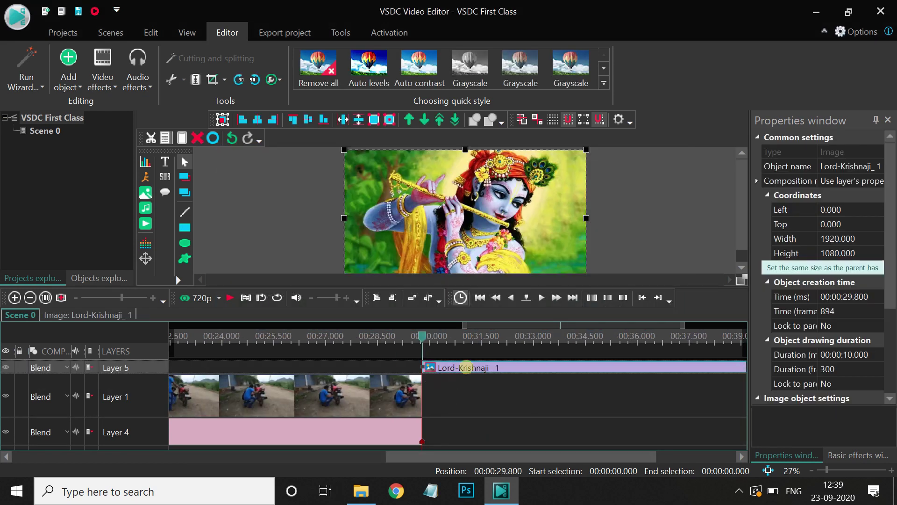
Move the Lord-Krishnaji image to start at 00:00:17.566 above the Layer 1 video and play across its beginning.
drag(303, 358, 272, 367)
scroll(327, 397, left, 4)
click(383, 338)
drag(383, 338, 248, 338)
key(space)
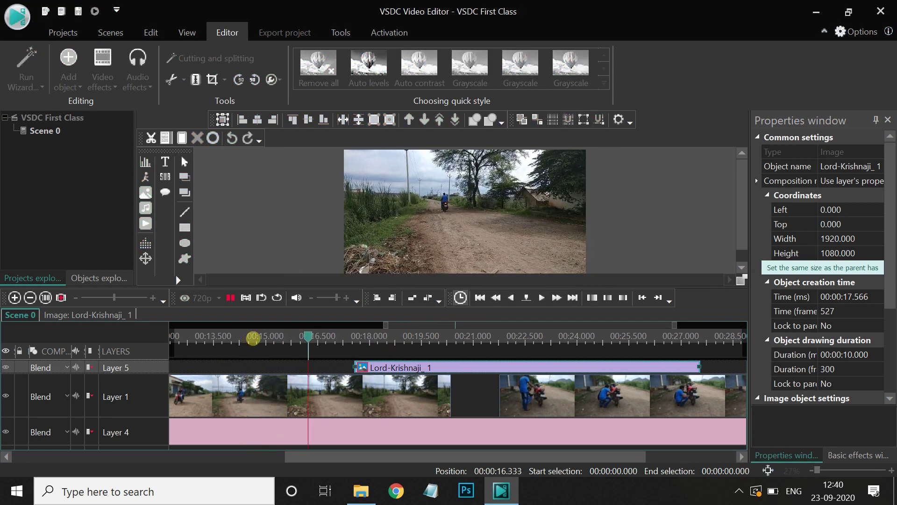
key(space)
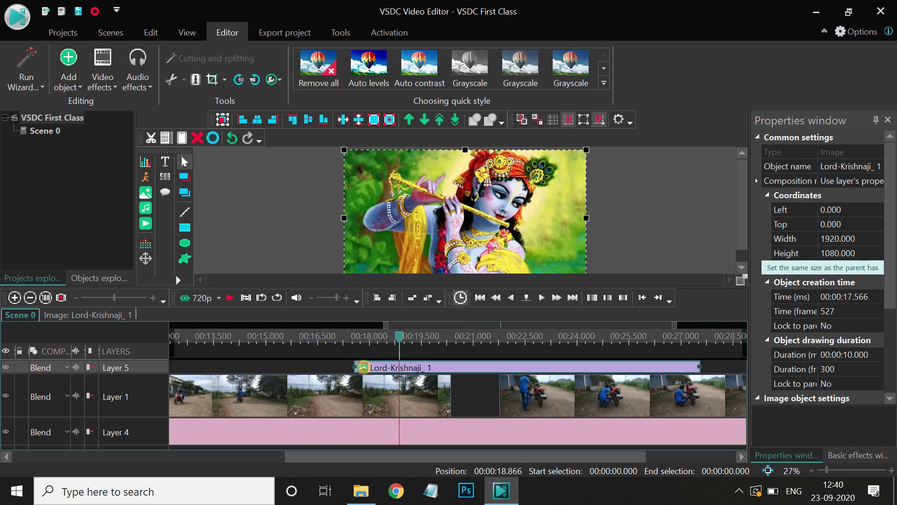
Shorten the Lord-Krishnaji image from its end to a duration of 00:00:01.066.
mouse_move(365, 370)
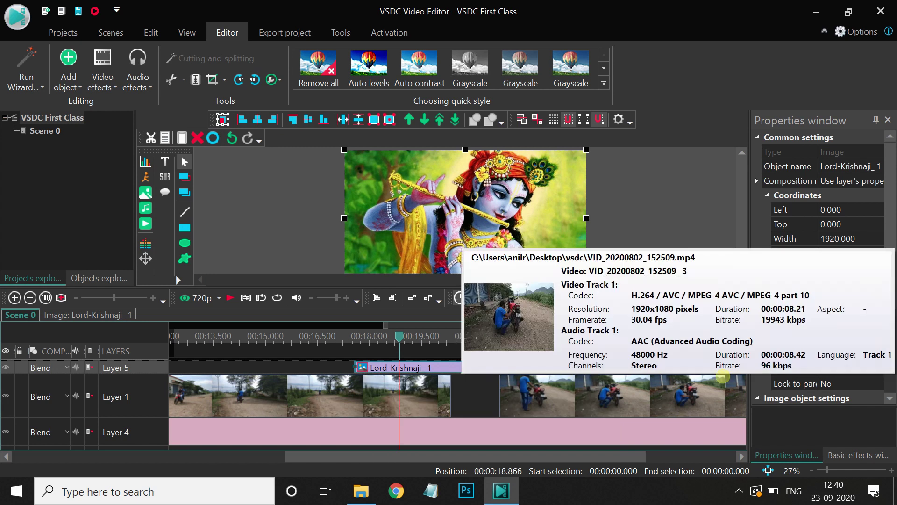
drag(699, 369, 390, 366)
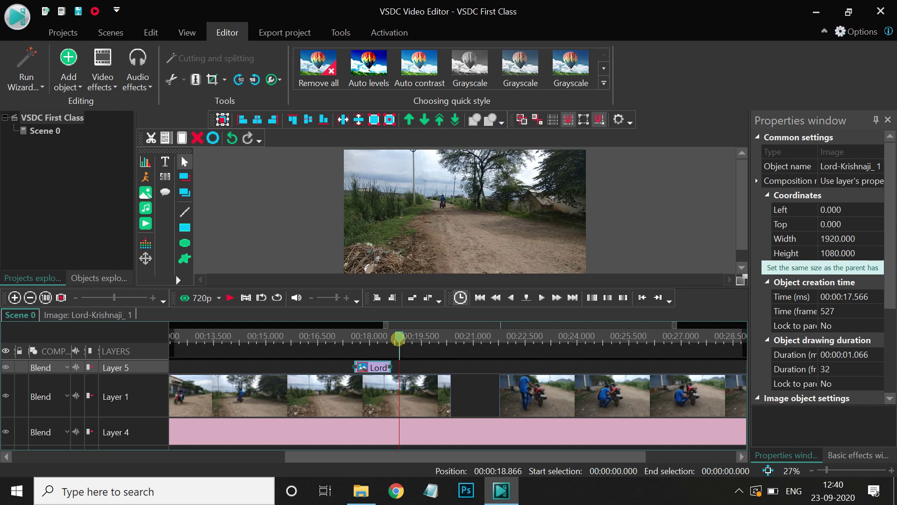
Move the Lord-Krishnaji image to start at 00:00:14.866 and play the timeline from just before it.
click(349, 340)
drag(366, 367, 270, 366)
click(256, 330)
key(space)
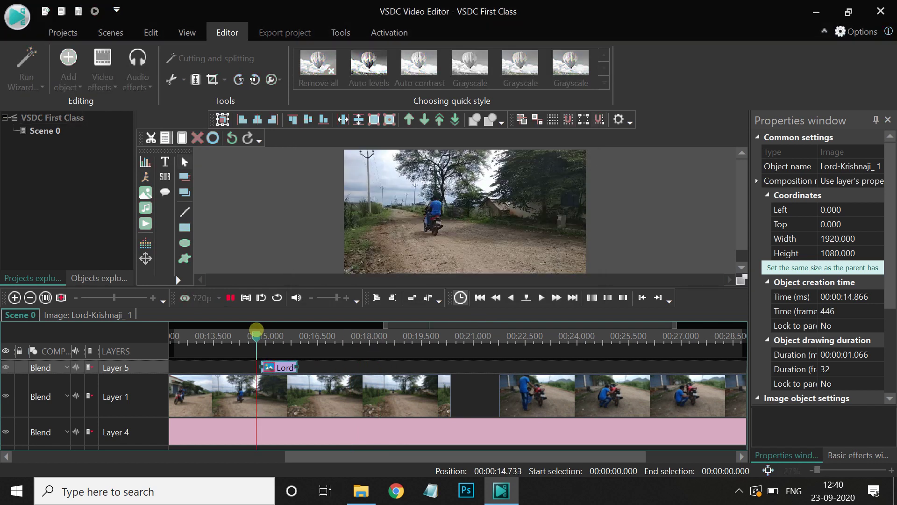
key(space)
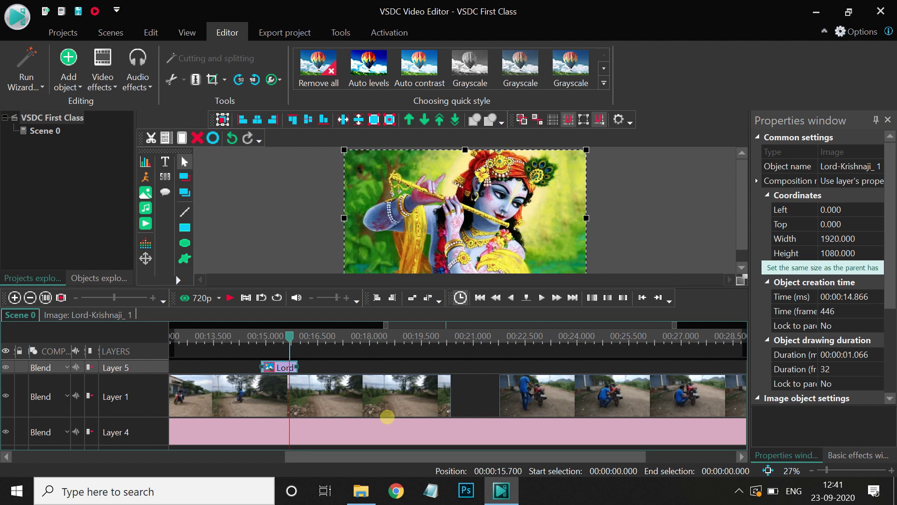
Undo the edits back to before the Lord-Krishnaji image was inserted, and redo them up to its start at 00:00:14.866.
key(ctrl+z)
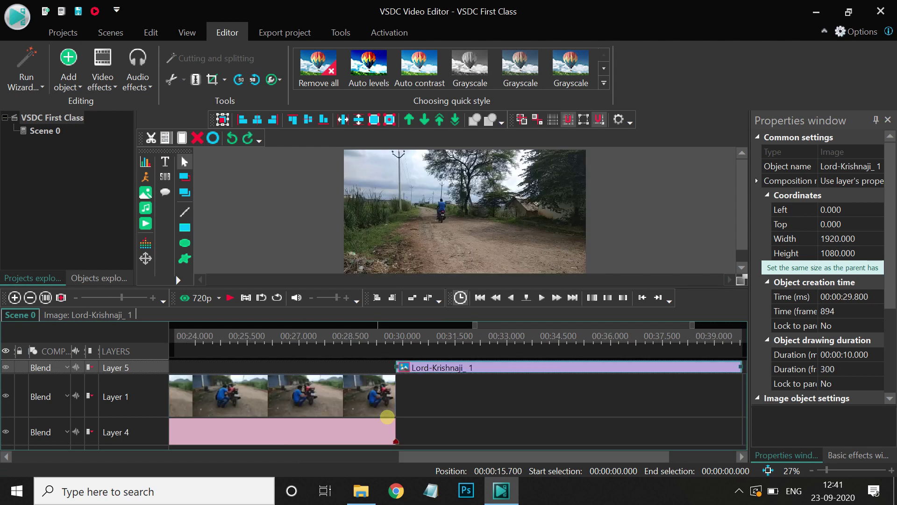
key(ctrl+z)
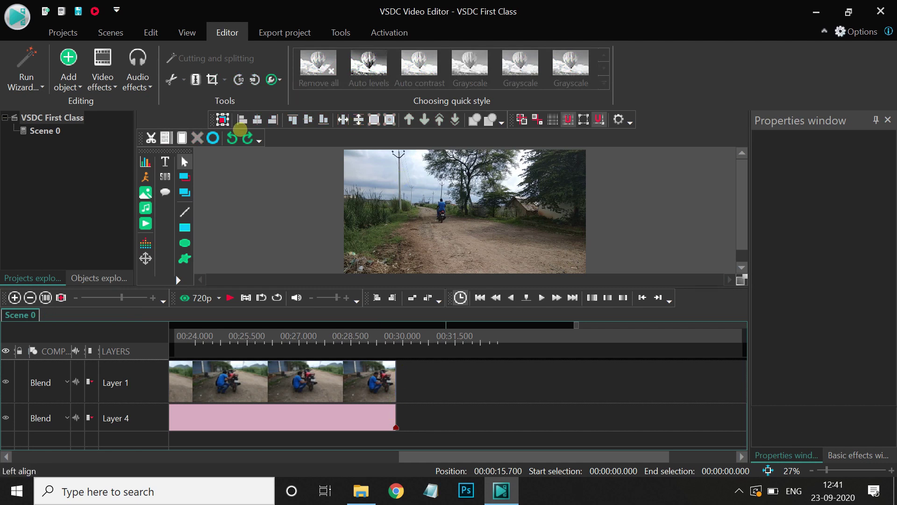
click(248, 138)
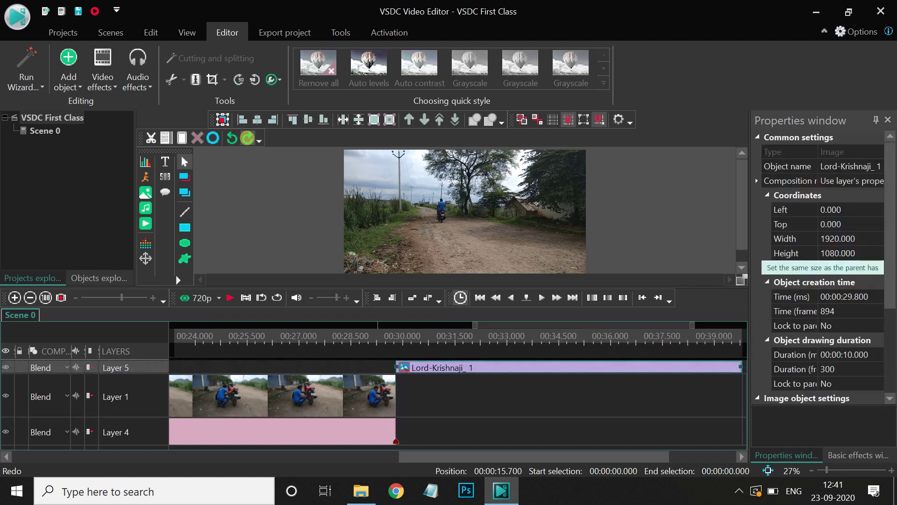
drag(438, 459, 389, 459)
click(243, 138)
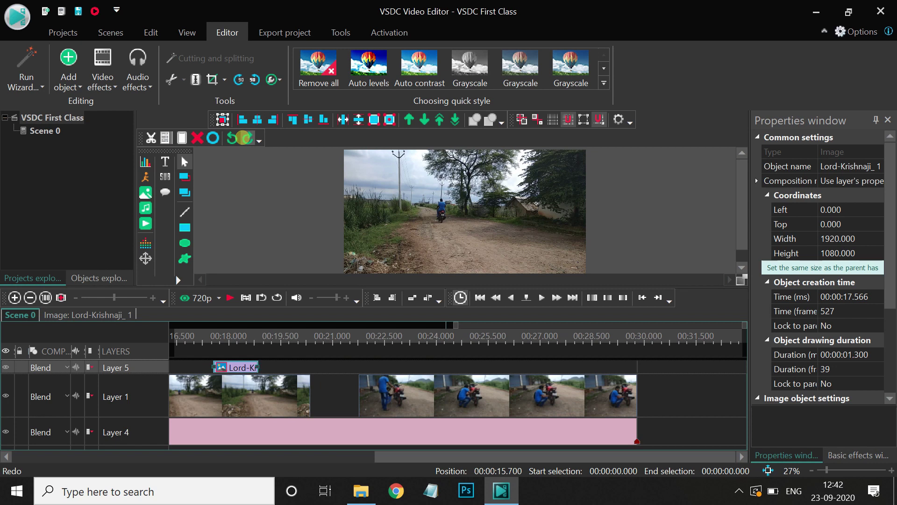
click(243, 138)
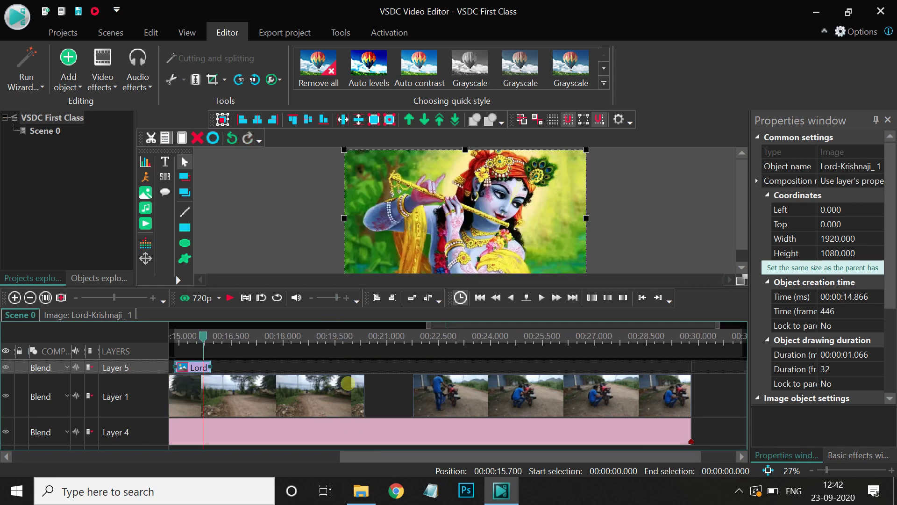
drag(374, 459, 318, 458)
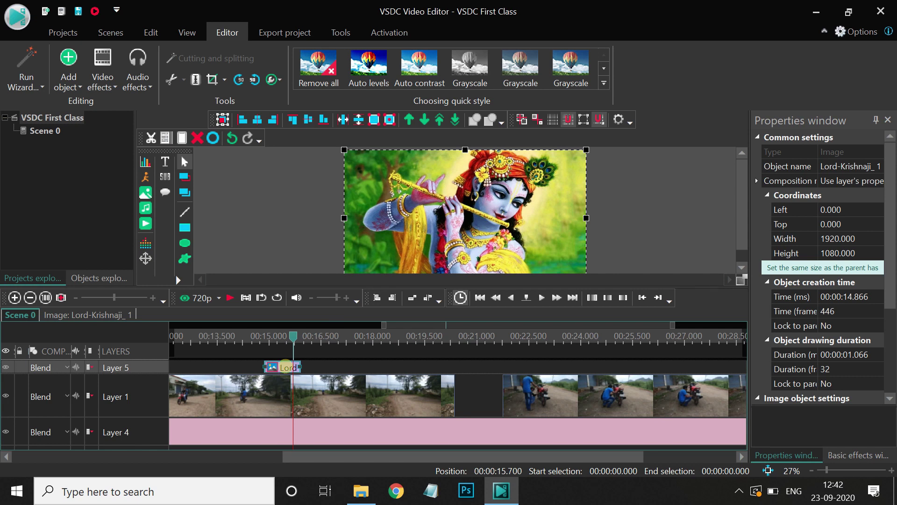
Delete the Lord-Krishnaji image and insert cartoon-fire-png on a new layer from the cursor position, 00:00:15.700.
key(Delete)
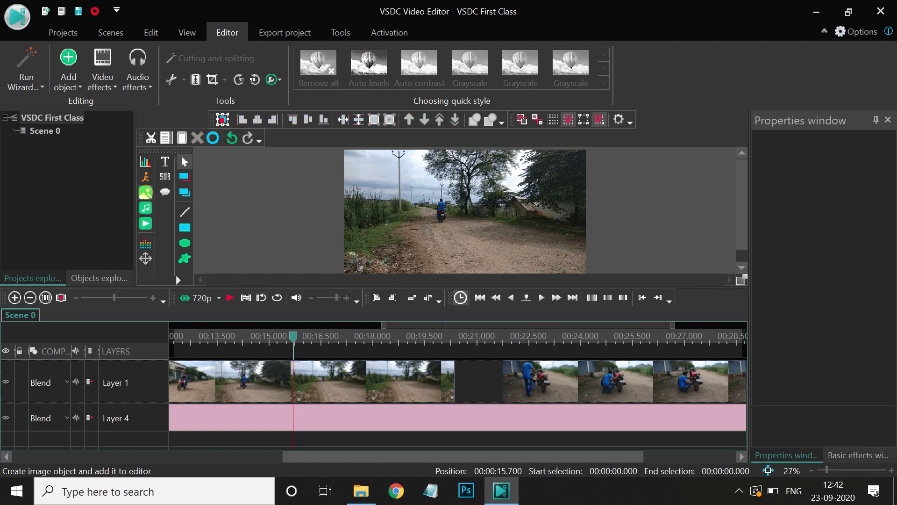
click(146, 192)
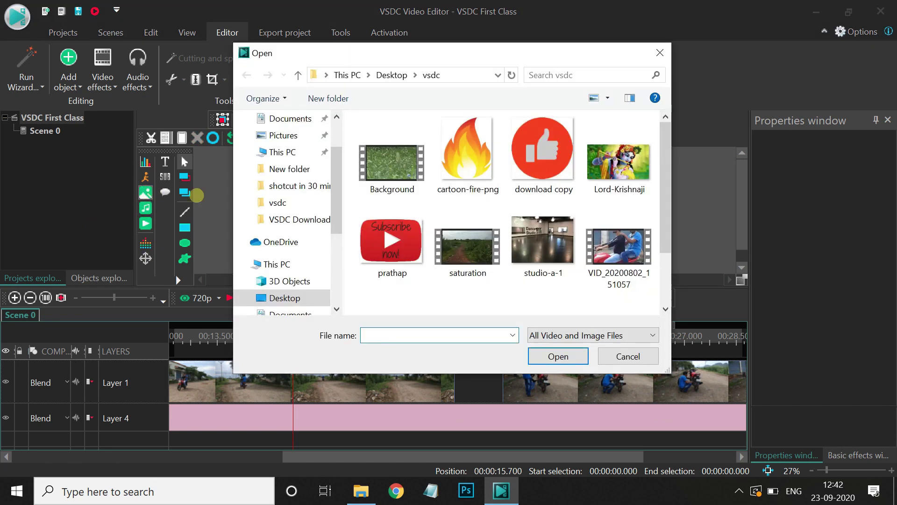
mouse_move(665, 181)
mouse_down()
mouse_move(665, 241)
mouse_move(665, 182)
mouse_up()
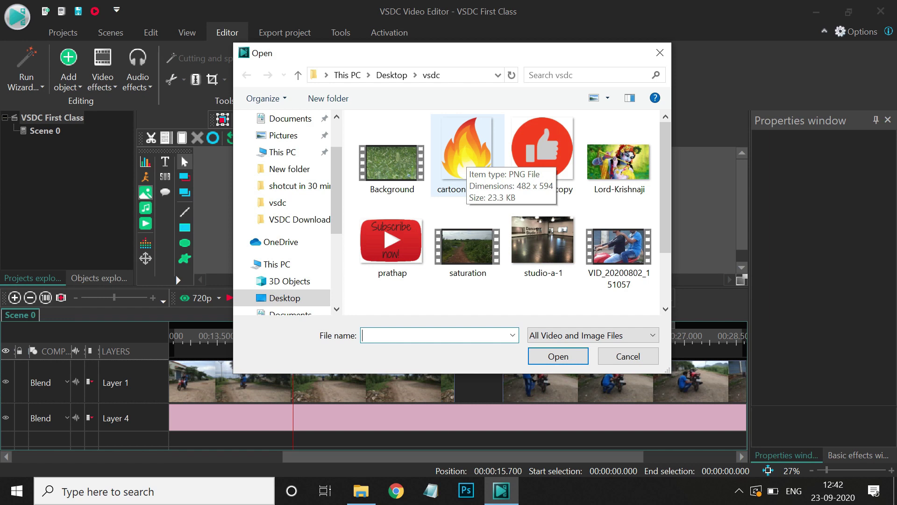
click(467, 158)
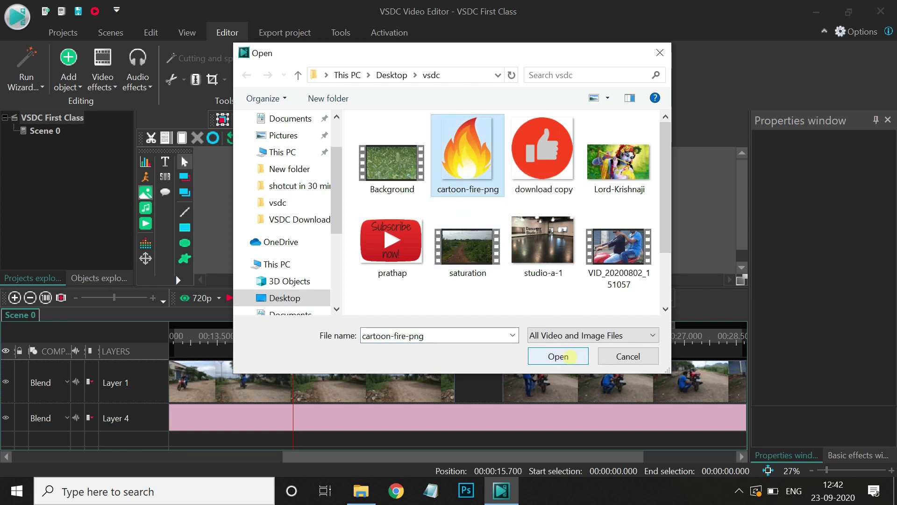
click(570, 356)
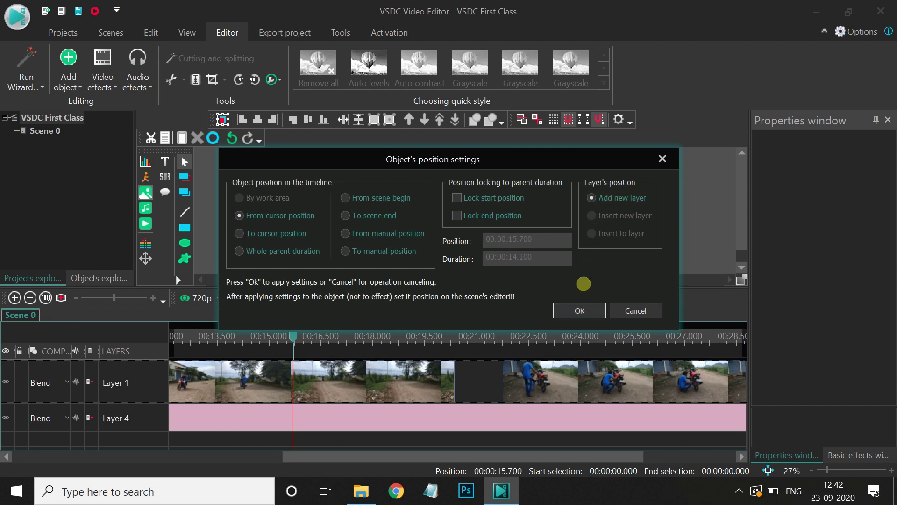
click(582, 311)
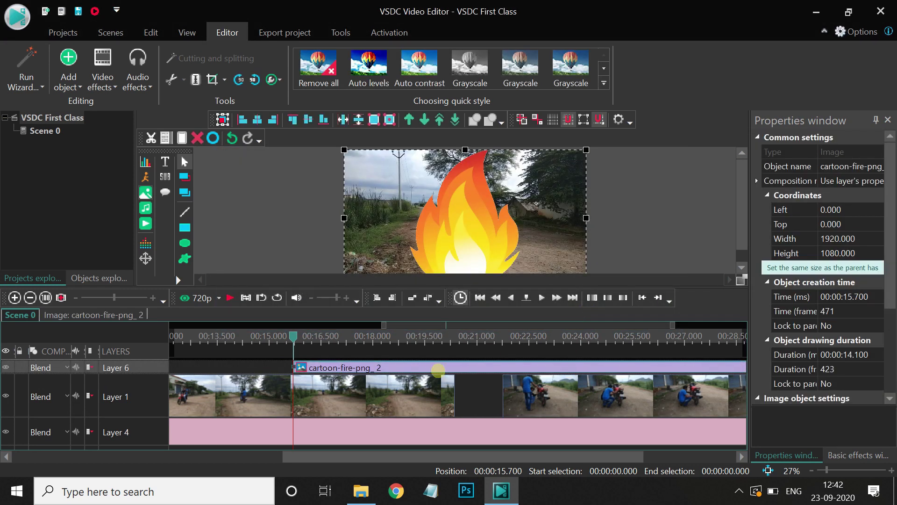
Shrink the fire image to about 464 × 336 and move it to the lower-right corner of the video frame.
drag(471, 291, 481, 328)
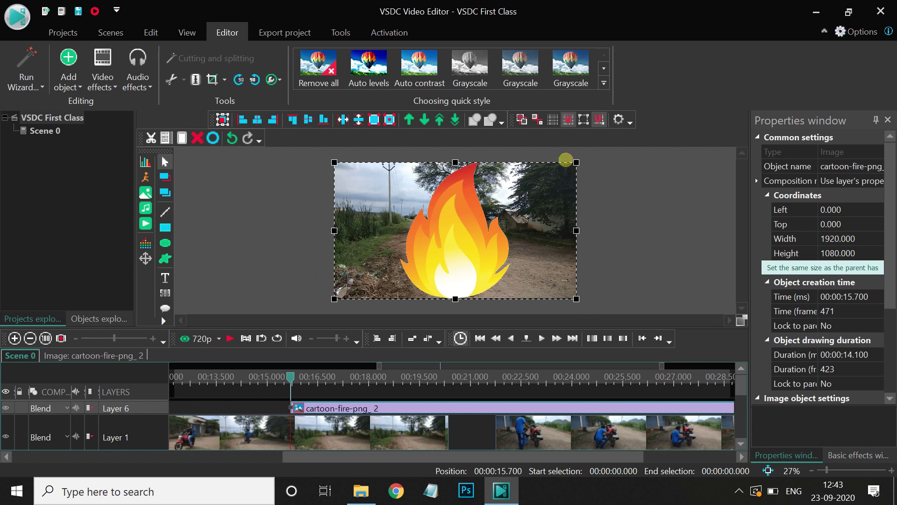
drag(576, 163, 393, 257)
drag(367, 288, 561, 289)
Extend the fire image's beginning back to 00:00:00.000, giving it a duration of 00:00:29.800.
drag(295, 413, 187, 413)
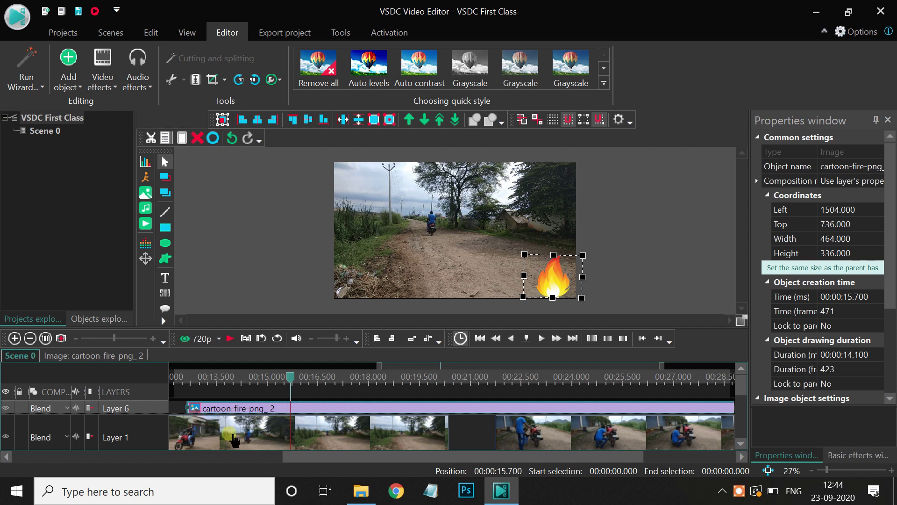
click(29, 338)
drag(389, 408, 186, 416)
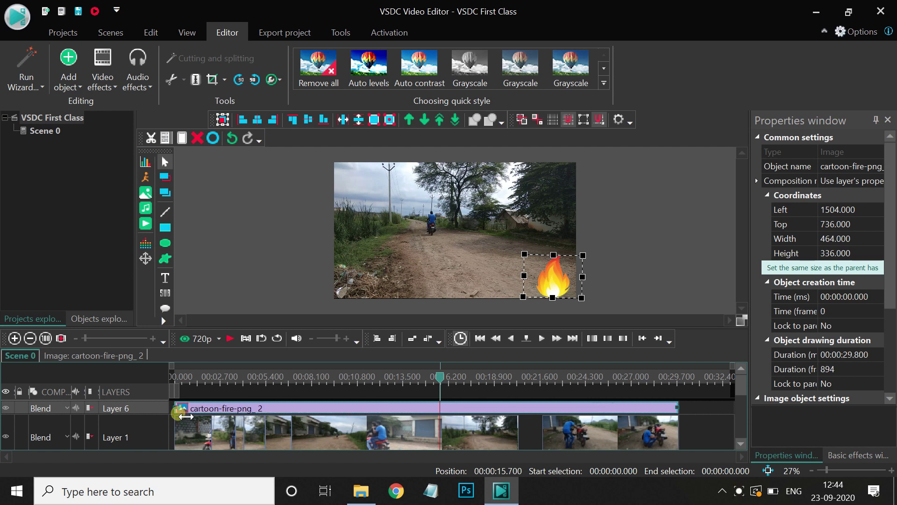
With the cursor at 00:00:13.633, align the fire image horizontally to the frame's left edge, its centre and its right edge in turn.
click(439, 378)
drag(443, 382, 404, 412)
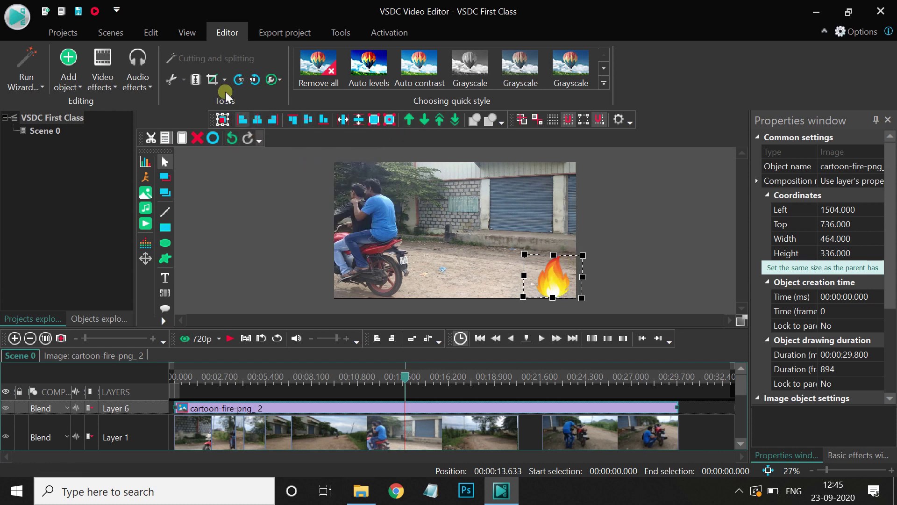
click(241, 118)
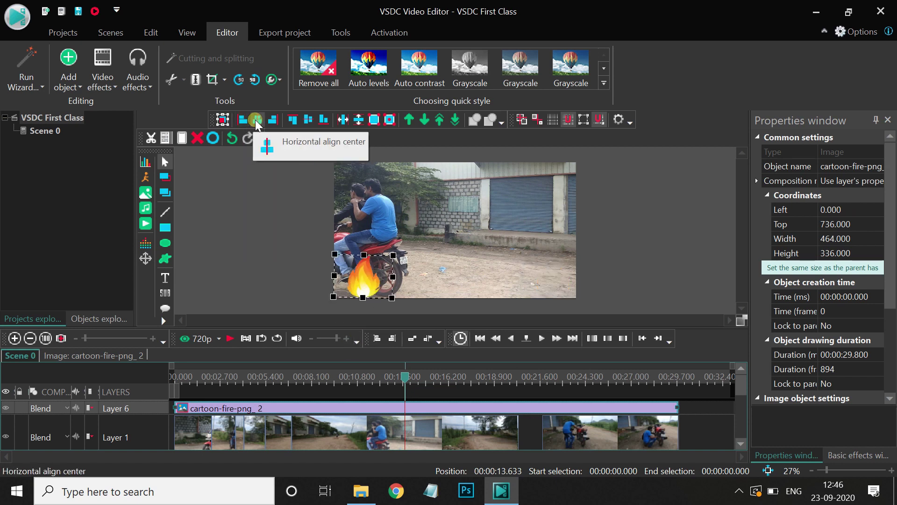
click(256, 120)
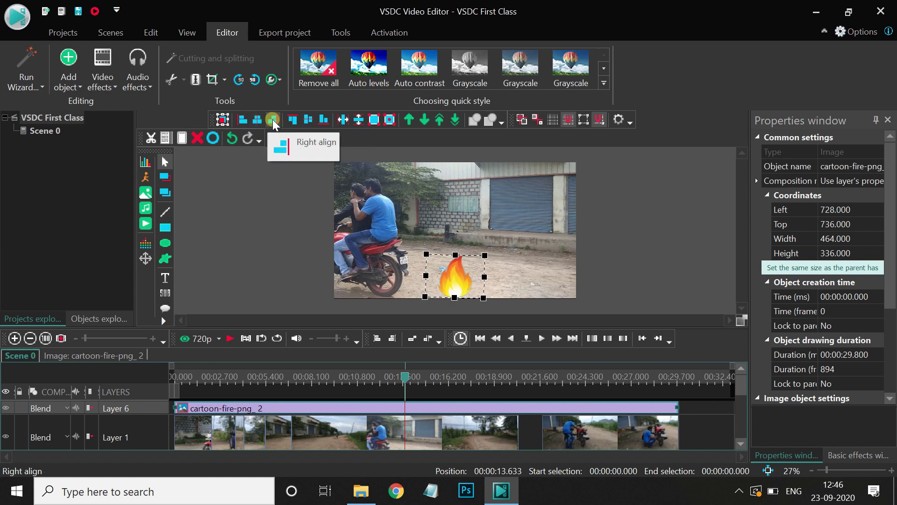
click(273, 119)
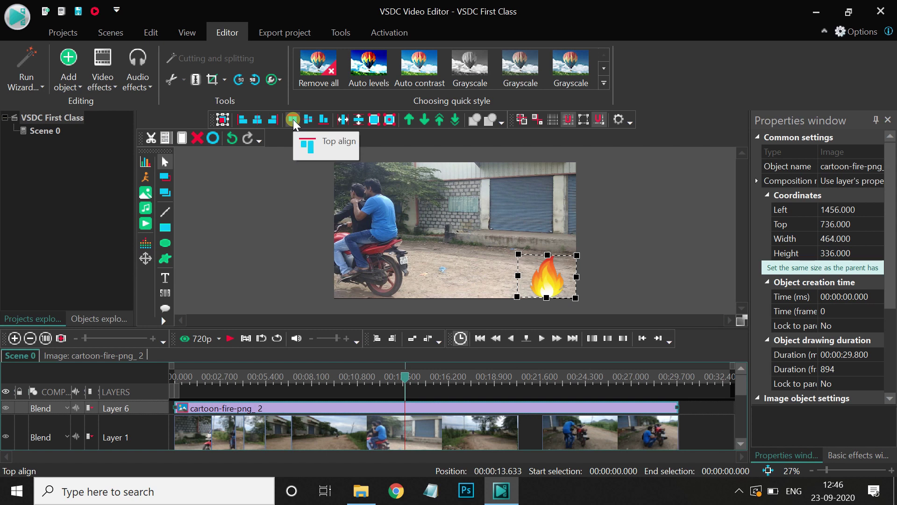
Align the fire image to the frame's top and left edges, its vertical and horizontal centres, and its bottom edge in turn.
click(294, 119)
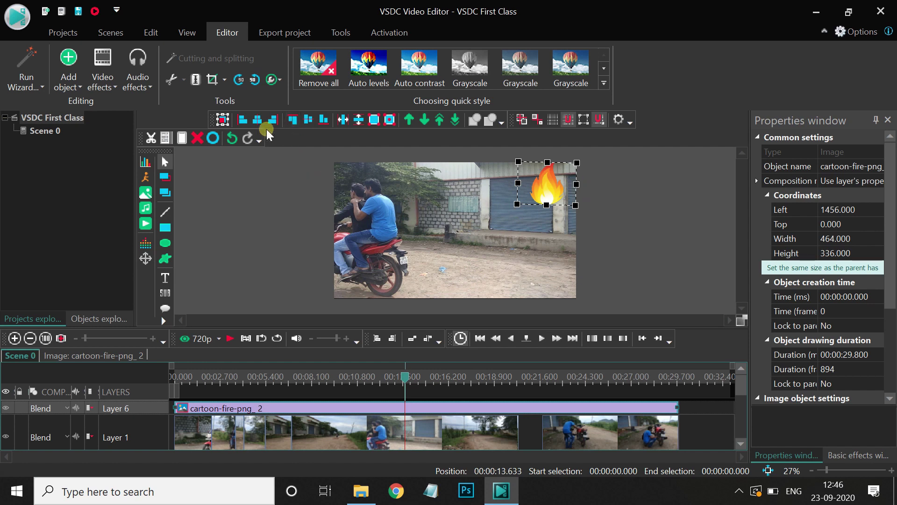
click(244, 120)
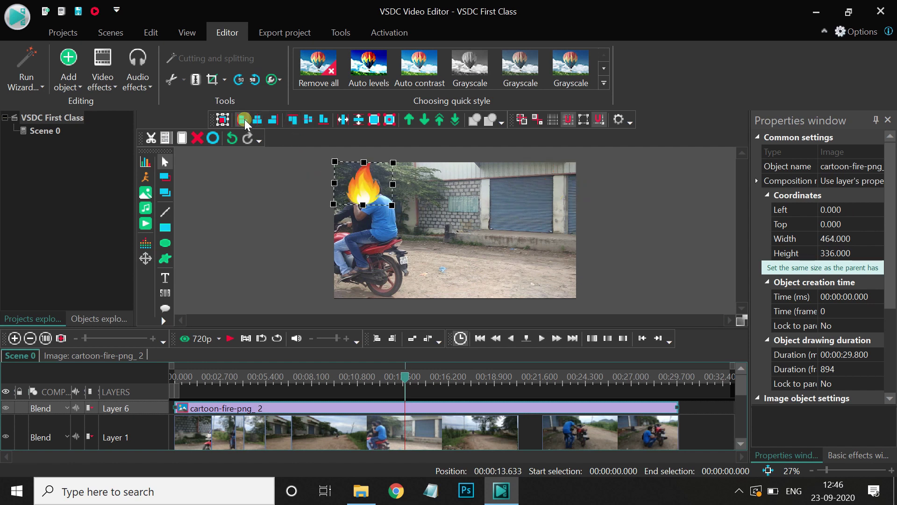
click(310, 121)
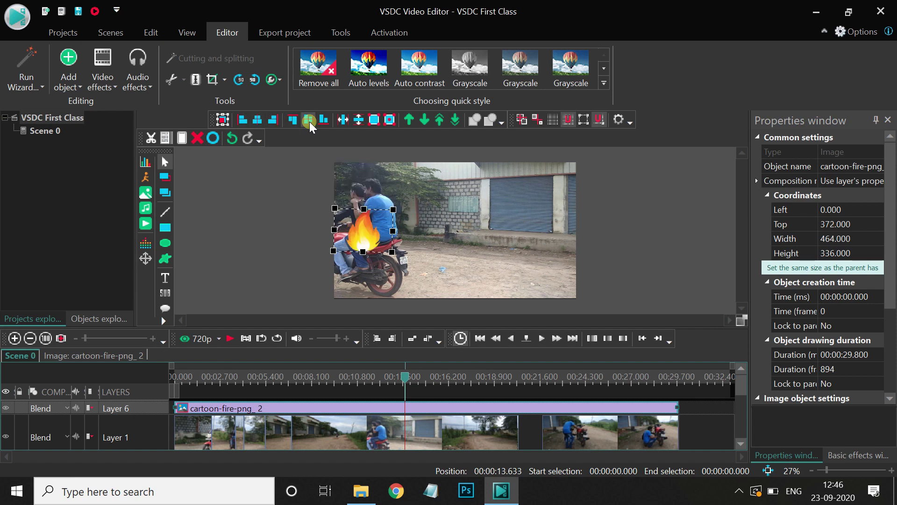
click(257, 122)
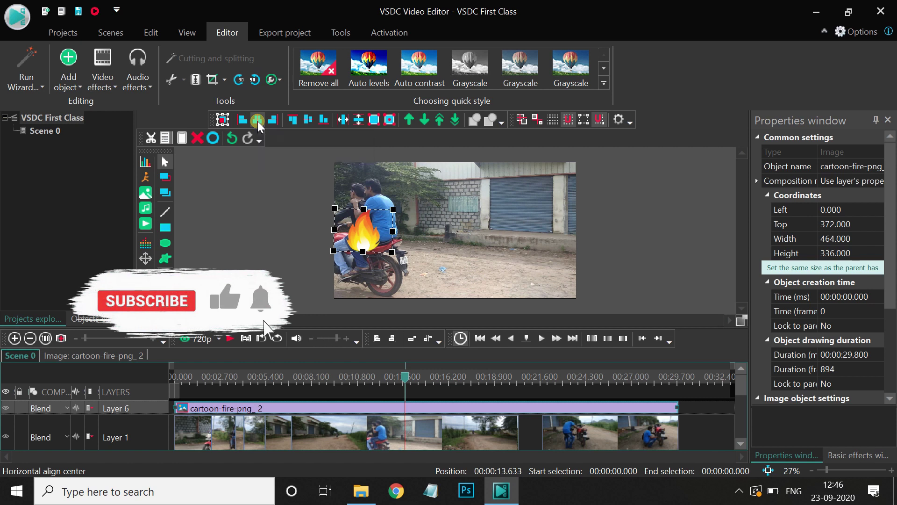
click(324, 123)
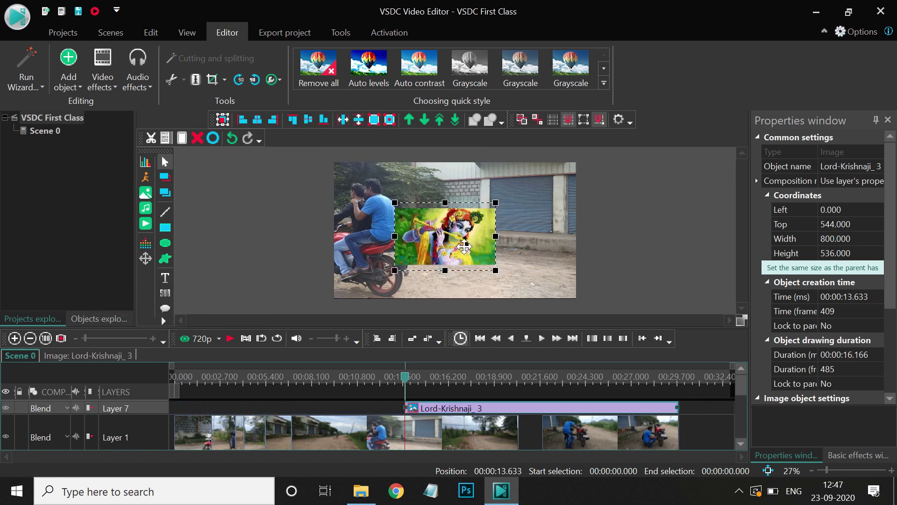
Enlarge the Lord-Krishnaji image from its corners to about 1536 × 928 at left 160, top 64.
drag(496, 203, 547, 177)
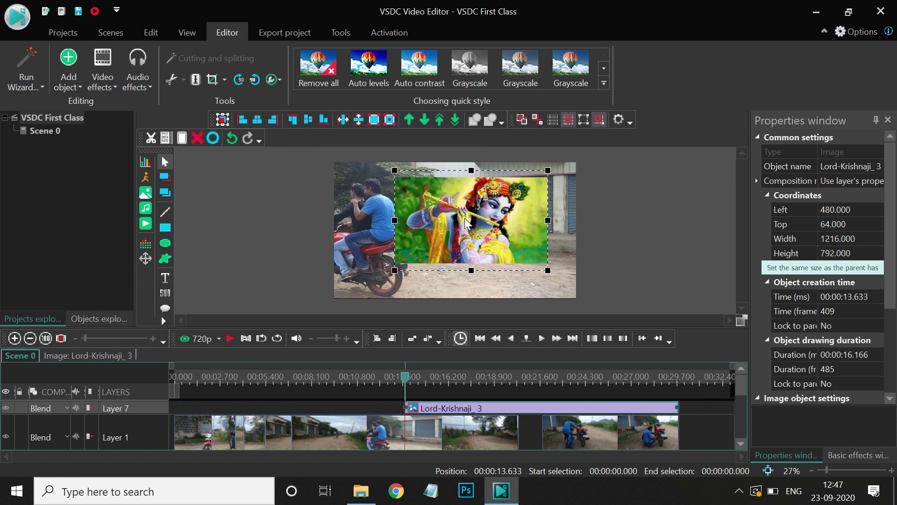
click(391, 271)
click(398, 260)
drag(360, 286, 355, 289)
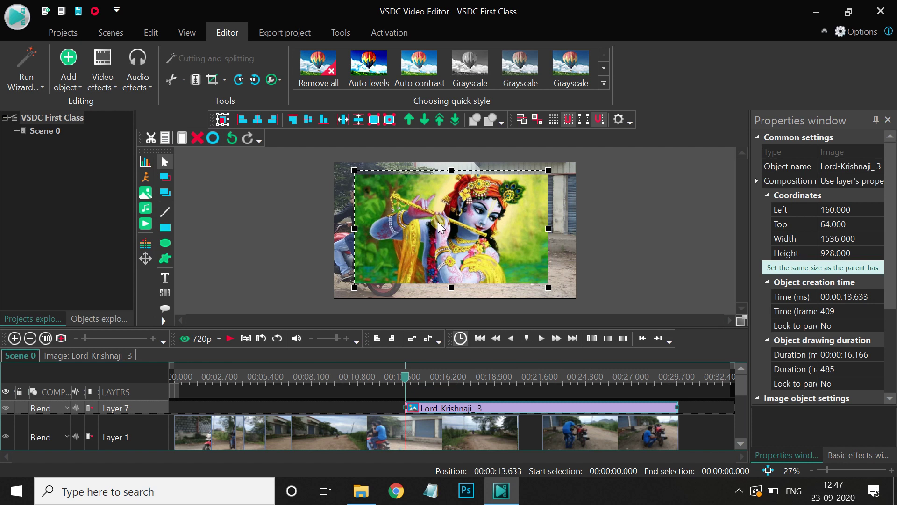
Make the Lord-Krishnaji image the same size as the frame, 1920 × 1080, and move it to left 0, top 0.
click(371, 123)
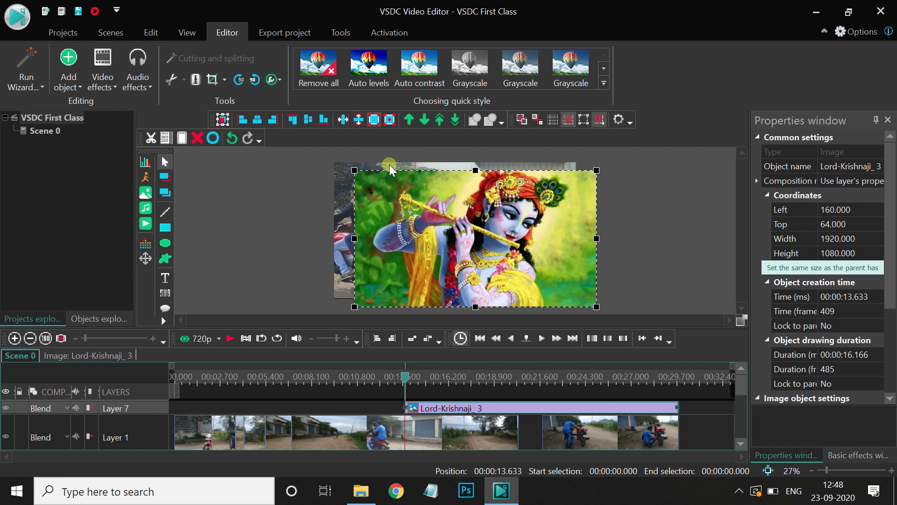
drag(571, 262, 549, 252)
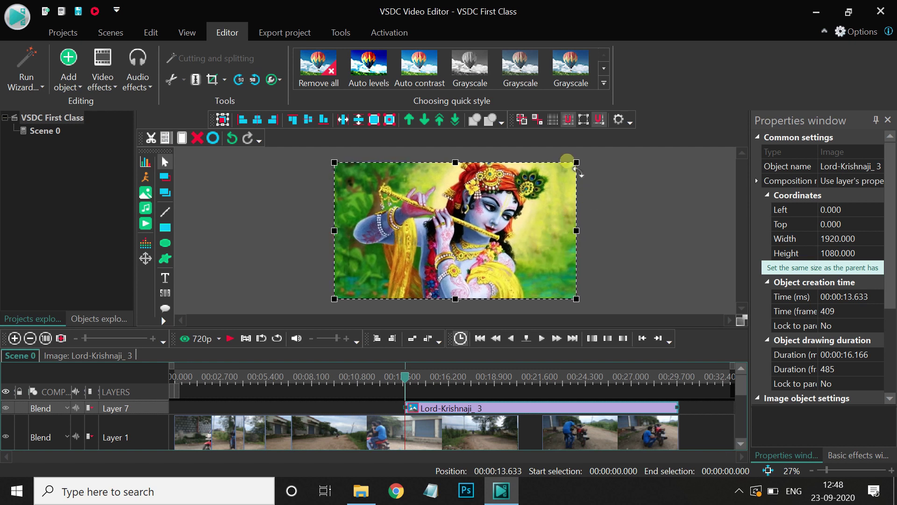
Shrink the Lord-Krishnaji image to about 1312 × 600, match its height to the frame's 1080 and move it to top 0.
drag(577, 163, 539, 191)
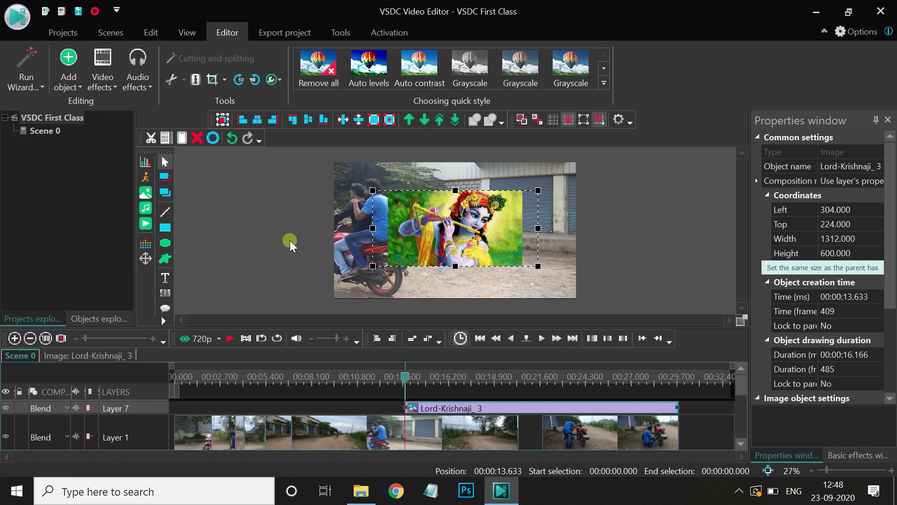
click(358, 120)
drag(500, 301, 496, 273)
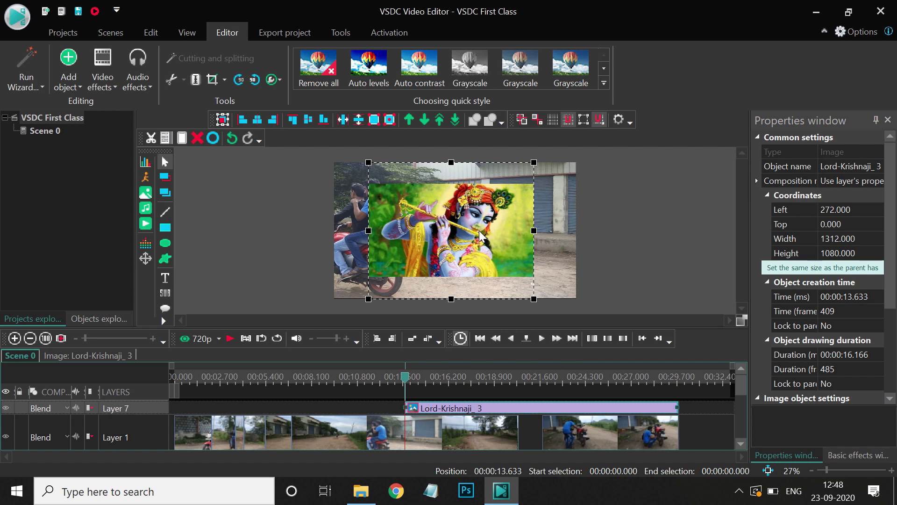
Match the Lord-Krishnaji image's width to the frame's 1920 and move it to left 0 so it covers the frame.
click(342, 120)
drag(565, 239, 519, 241)
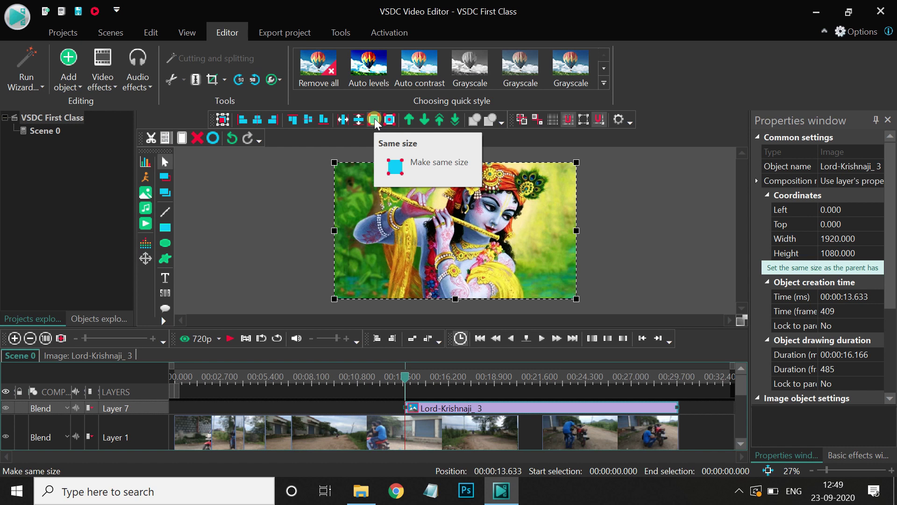
click(389, 121)
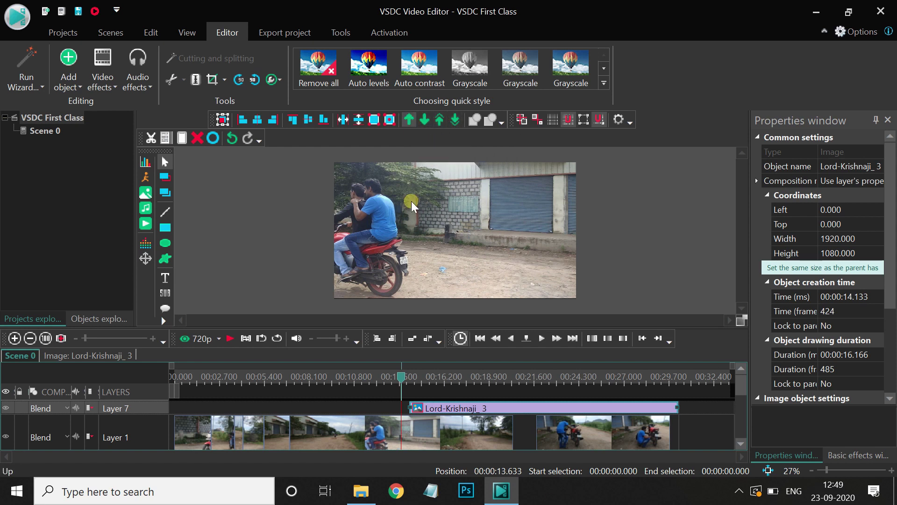
mouse_move(495, 434)
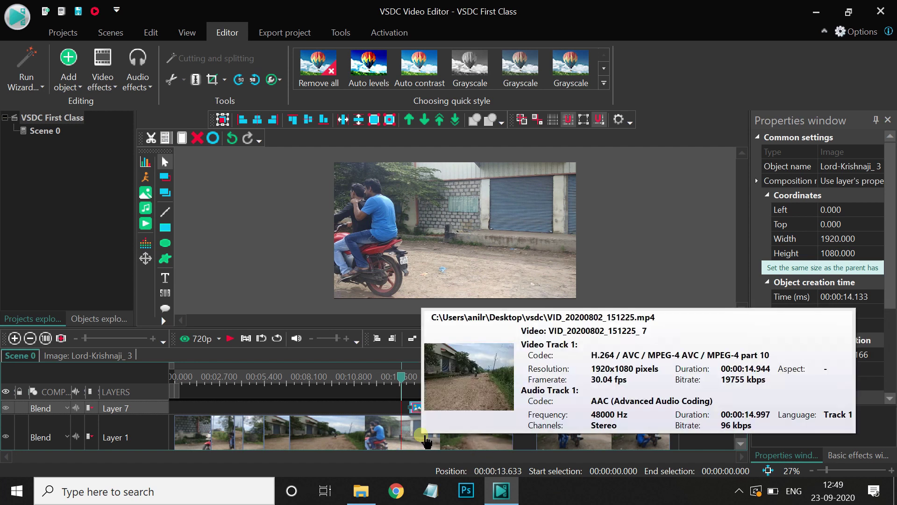
Lower the Lord-Krishnaji image layer step by step below the video and audio layers, and raise it back to the top.
click(427, 441)
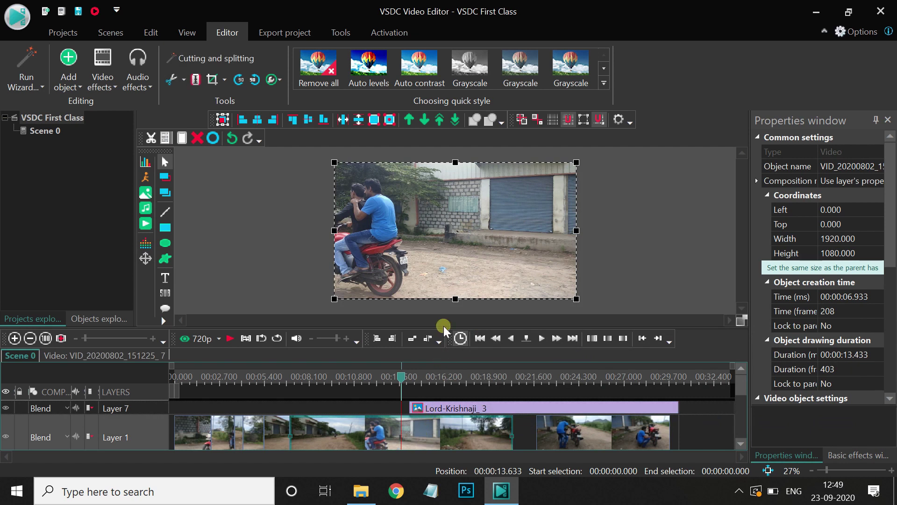
drag(450, 337, 458, 280)
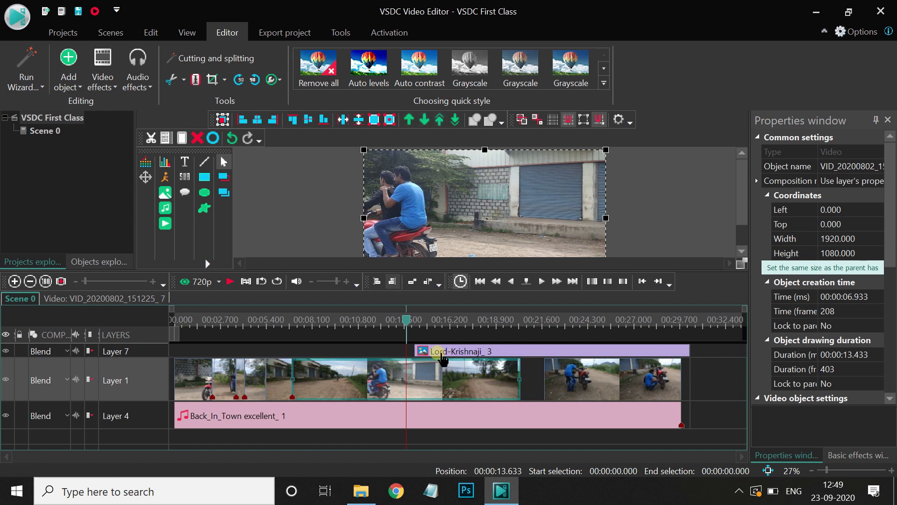
click(466, 356)
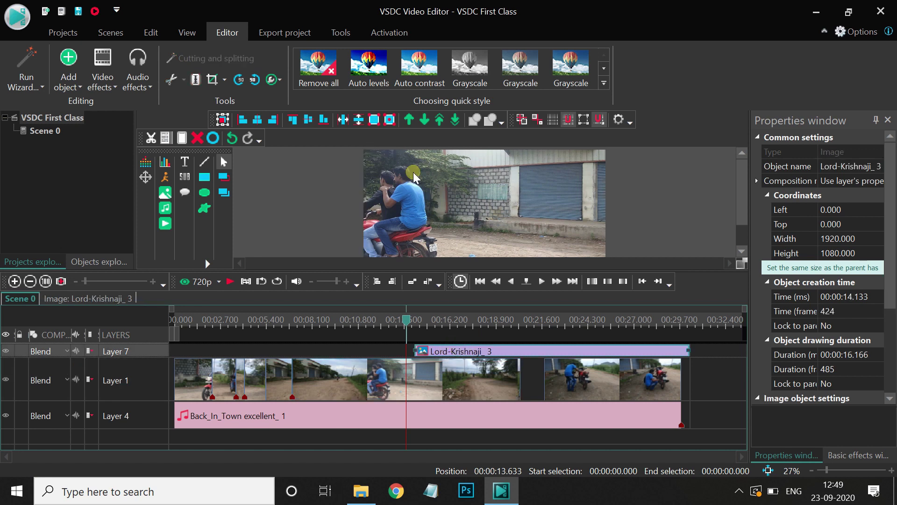
click(425, 121)
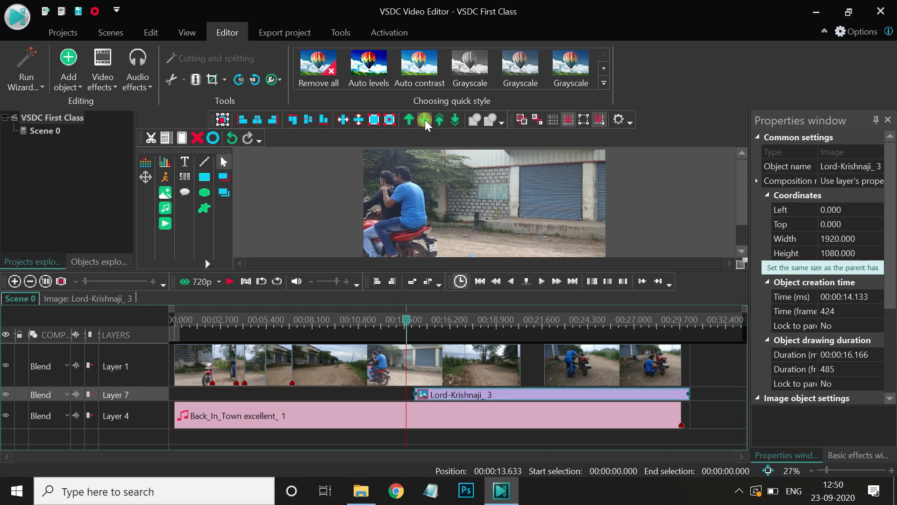
click(426, 123)
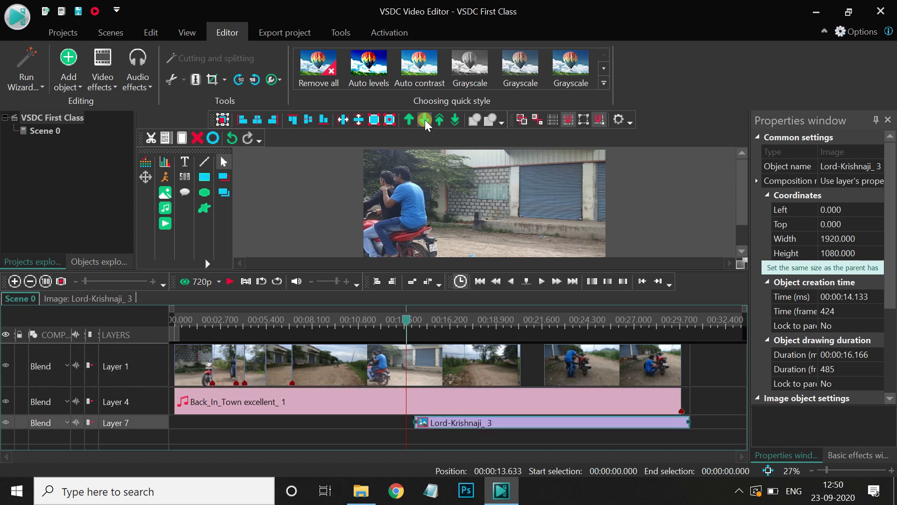
click(408, 120)
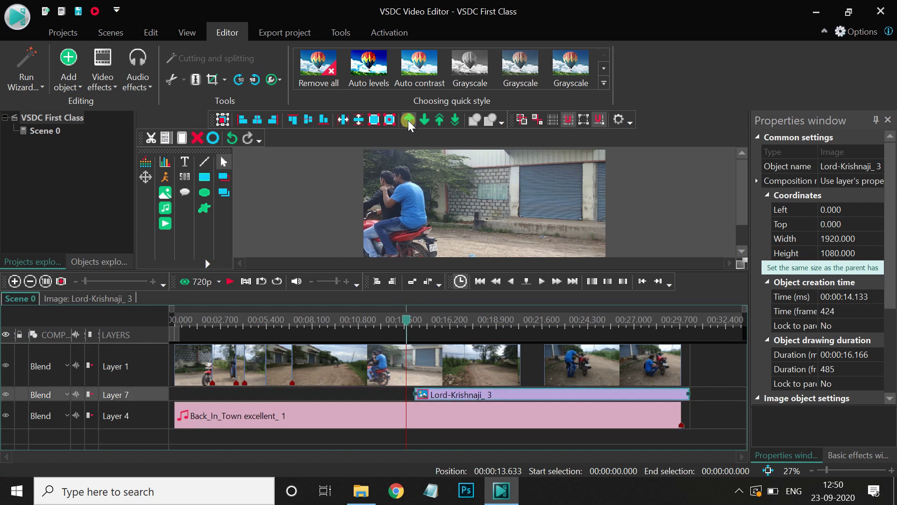
click(409, 121)
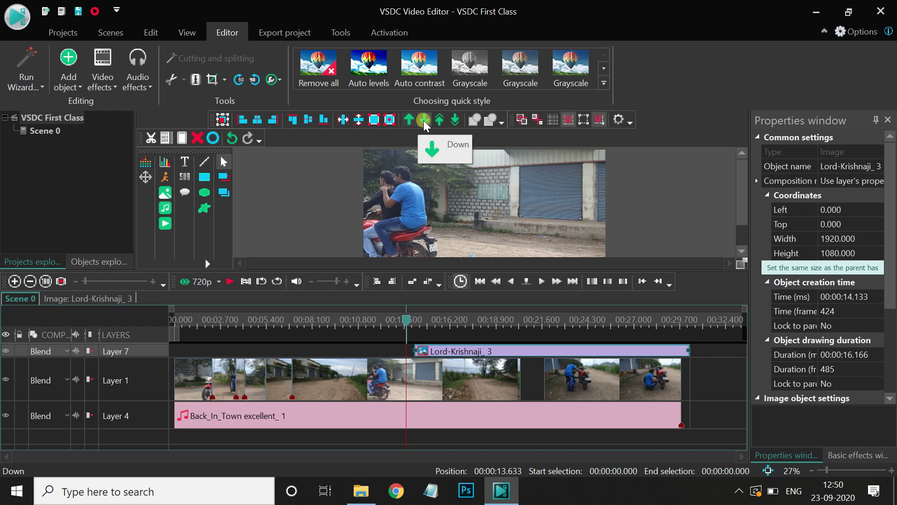
Move the Lord-Krishnaji layer down one level and back up, and send it straight to the bottom and back to the top.
click(424, 120)
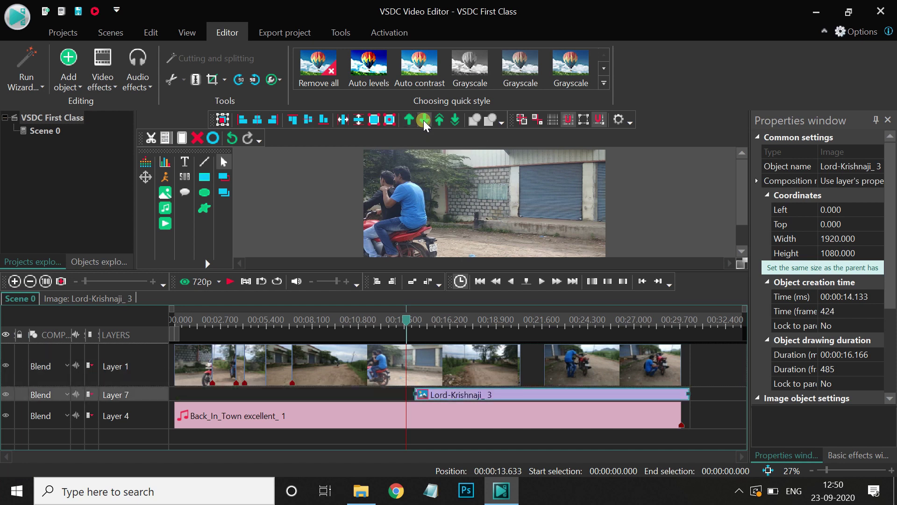
click(410, 120)
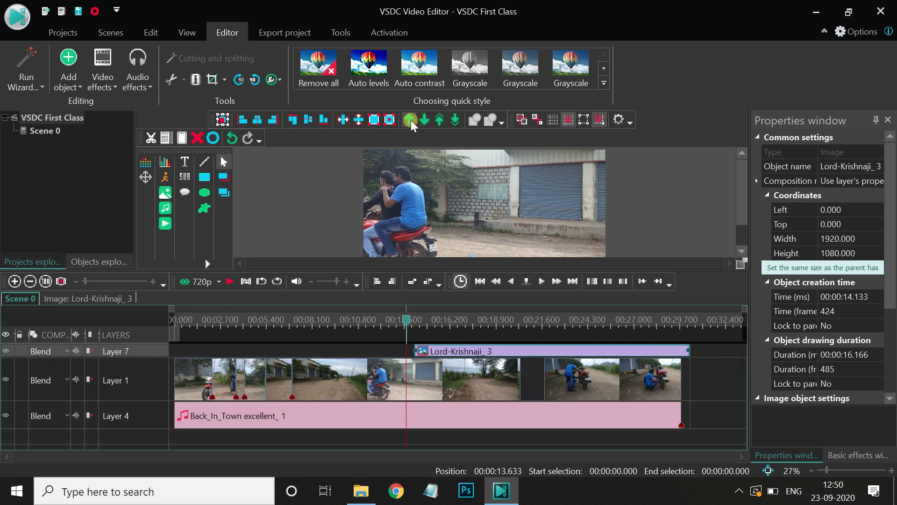
click(455, 121)
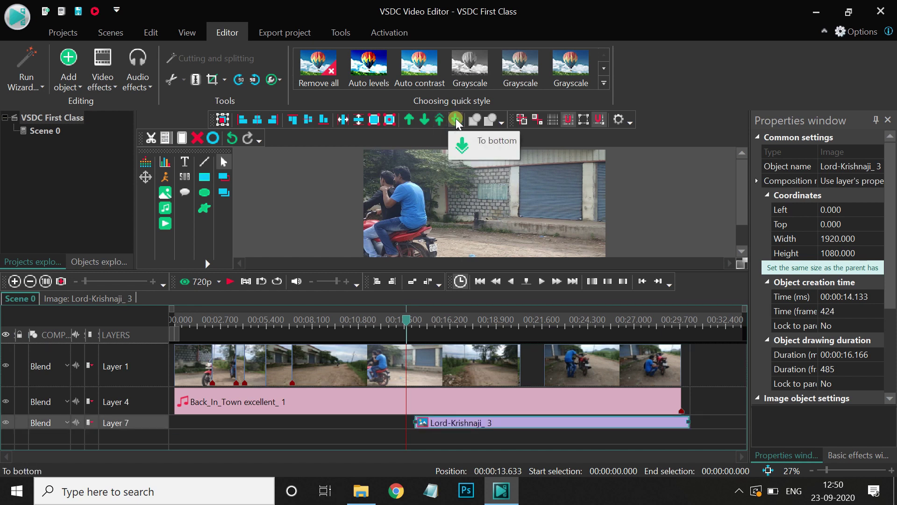
click(440, 121)
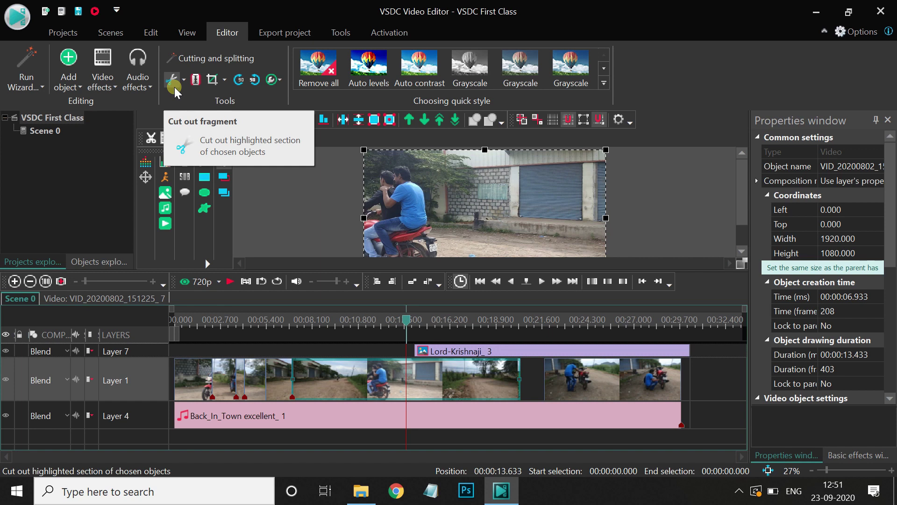
Cut the fragment from 00:00:08.400 to 00:00:09.766 out of the VID_20200802_151225 clip.
click(186, 81)
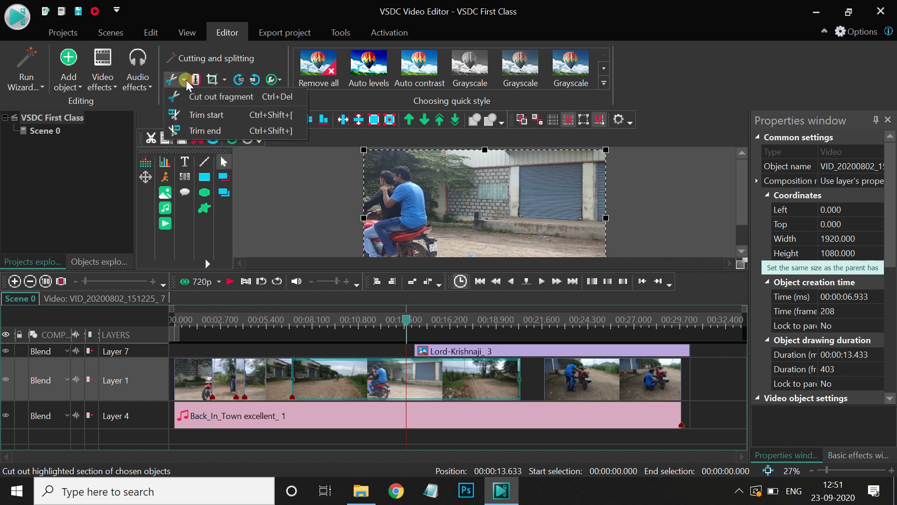
click(203, 100)
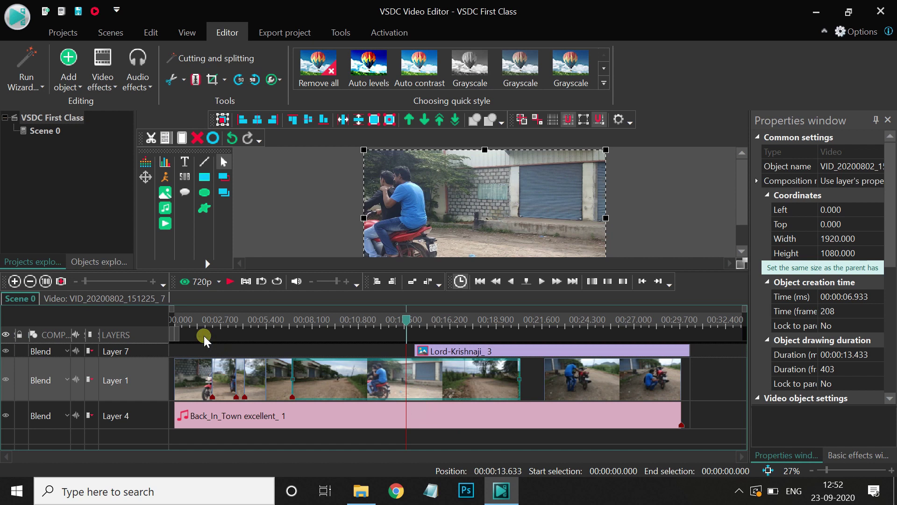
drag(177, 336, 276, 327)
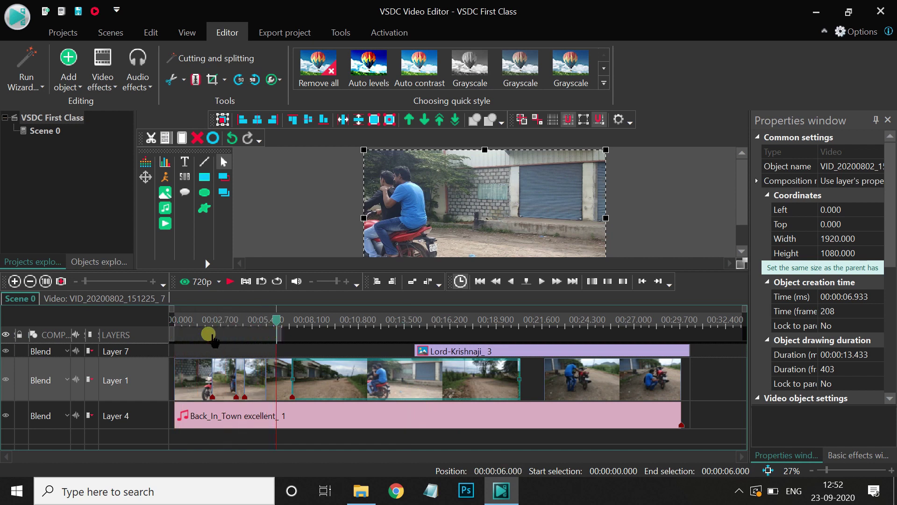
drag(175, 338, 347, 331)
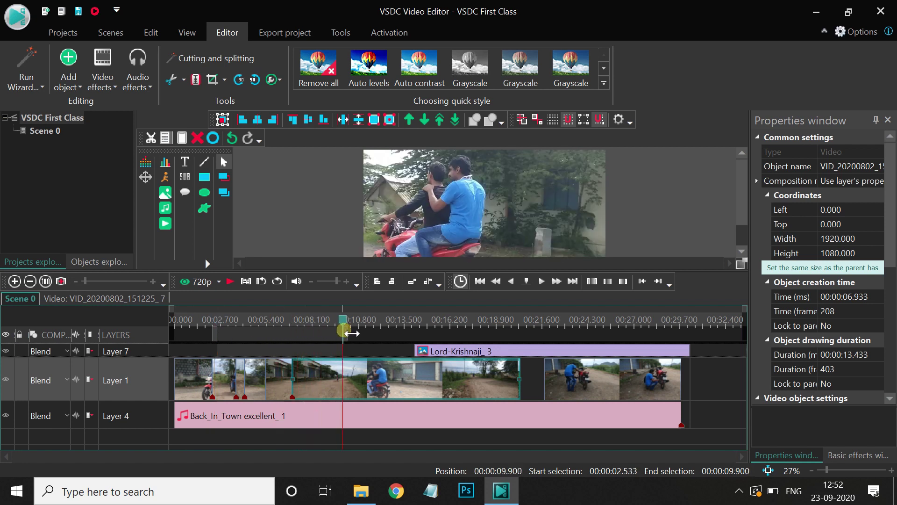
drag(214, 340, 314, 337)
click(335, 372)
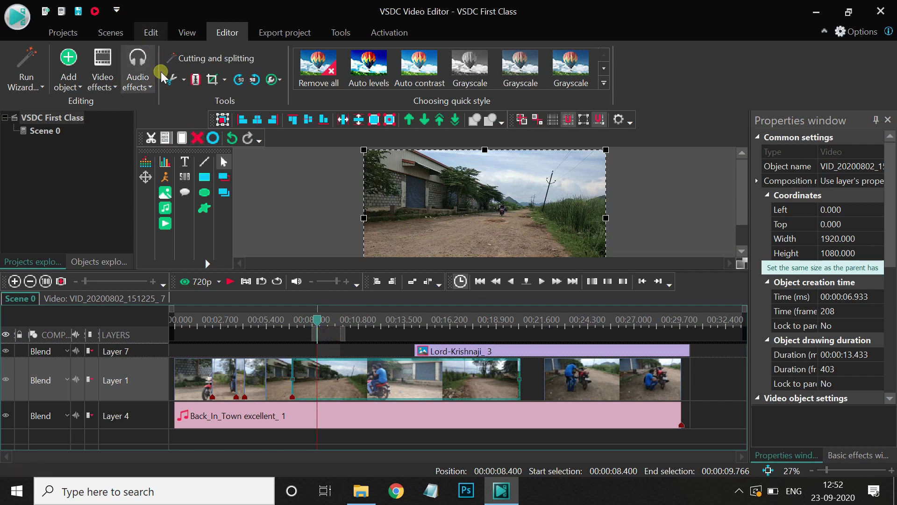
click(184, 80)
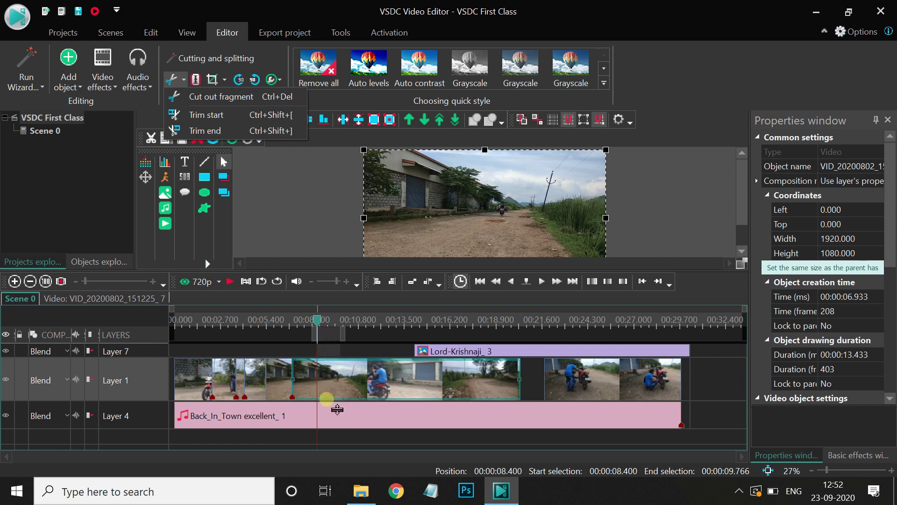
click(208, 97)
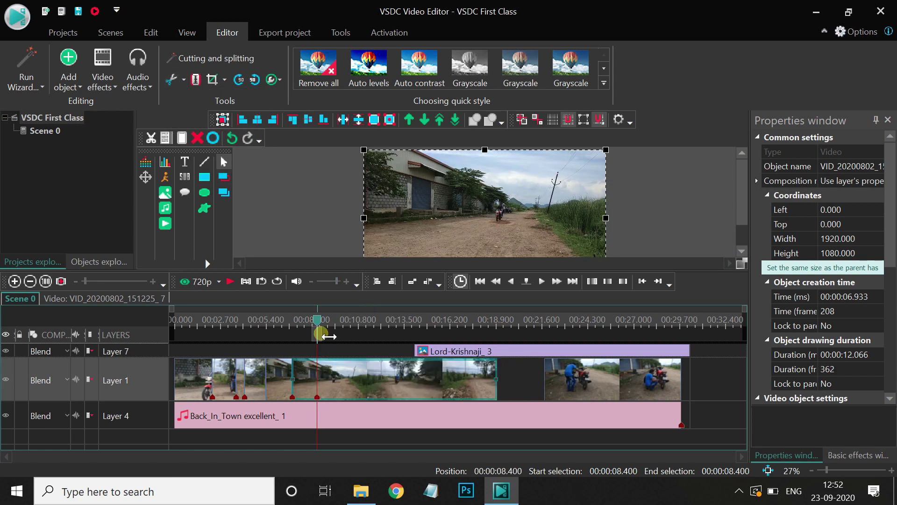
Mark the section from 00:00:08.400 to 00:00:11.066 over the VID_20200802_151225 clip.
drag(320, 334, 363, 335)
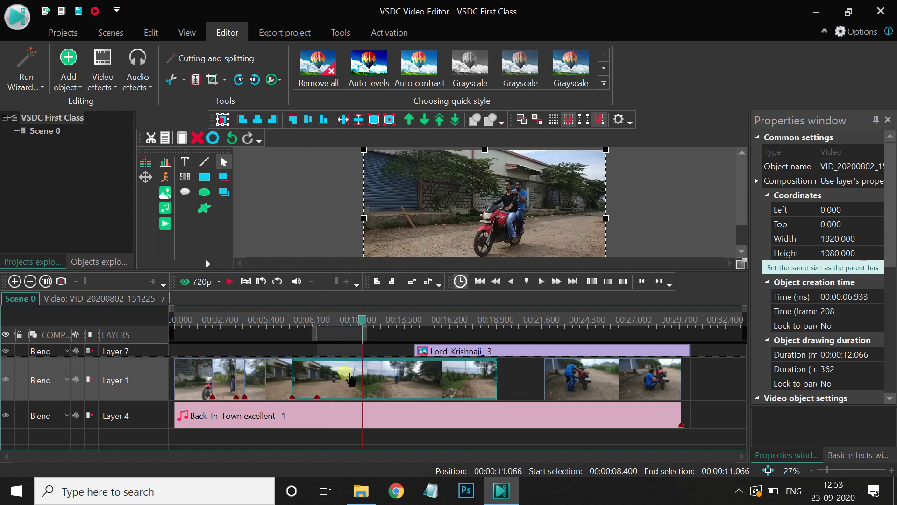
click(340, 381)
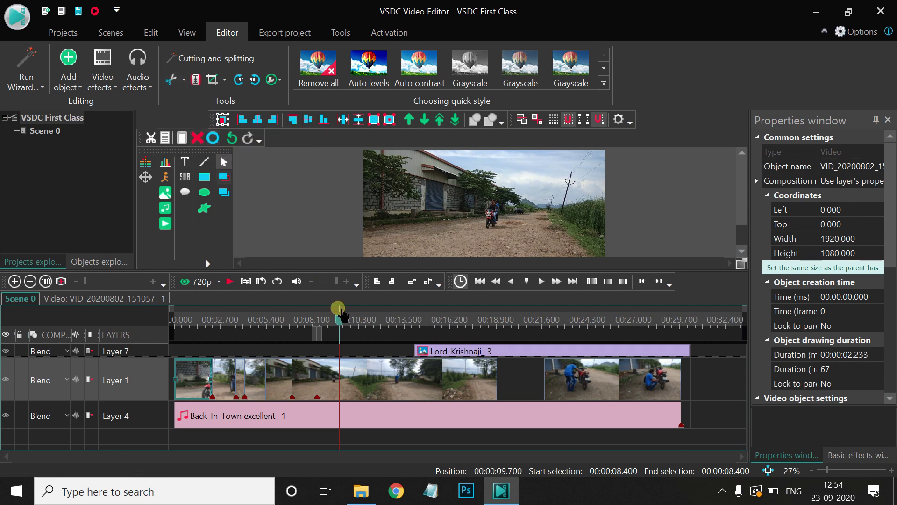
Try trimming the start of the first clip, VID_20200802_151057, at 00:00:01.400 and undo the trim.
drag(345, 323, 203, 341)
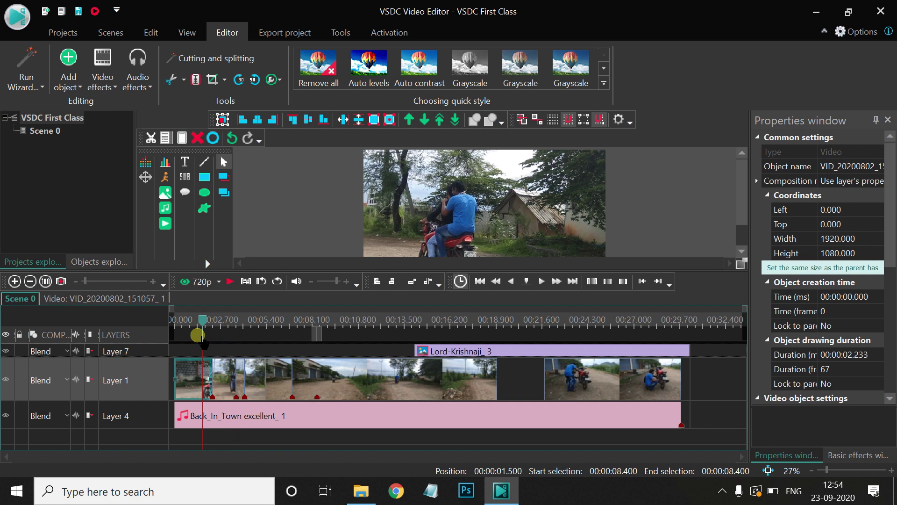
click(184, 369)
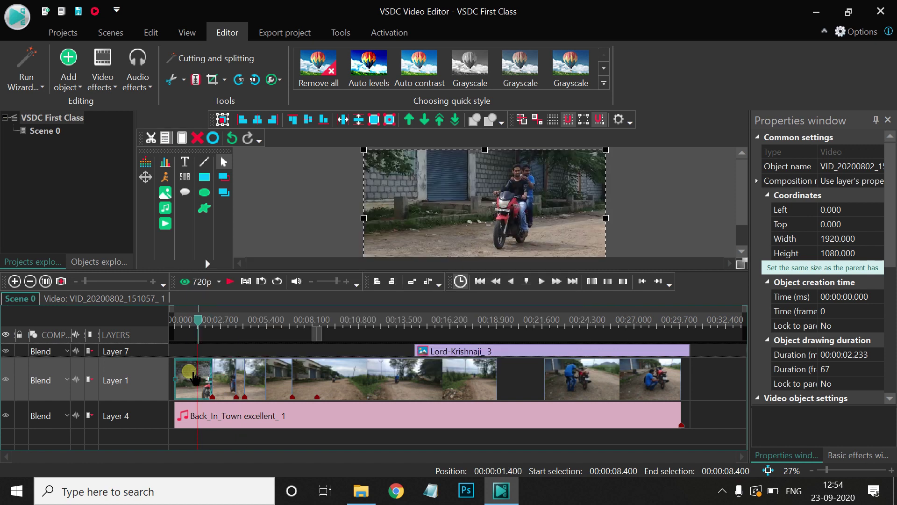
click(184, 80)
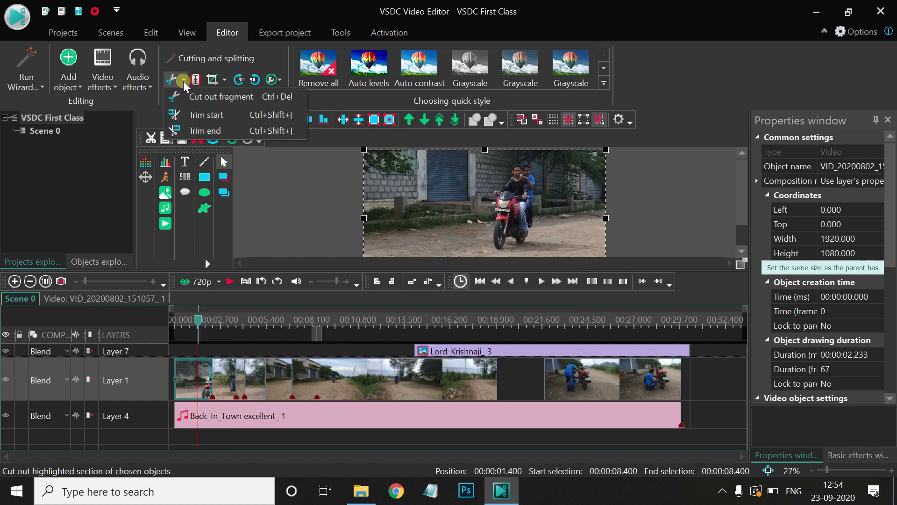
click(213, 116)
click(198, 321)
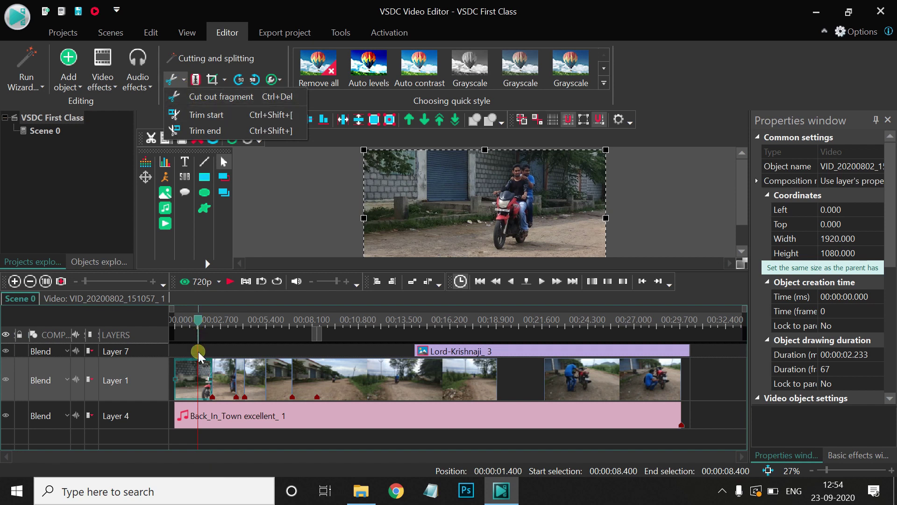
mouse_move(187, 396)
click(204, 115)
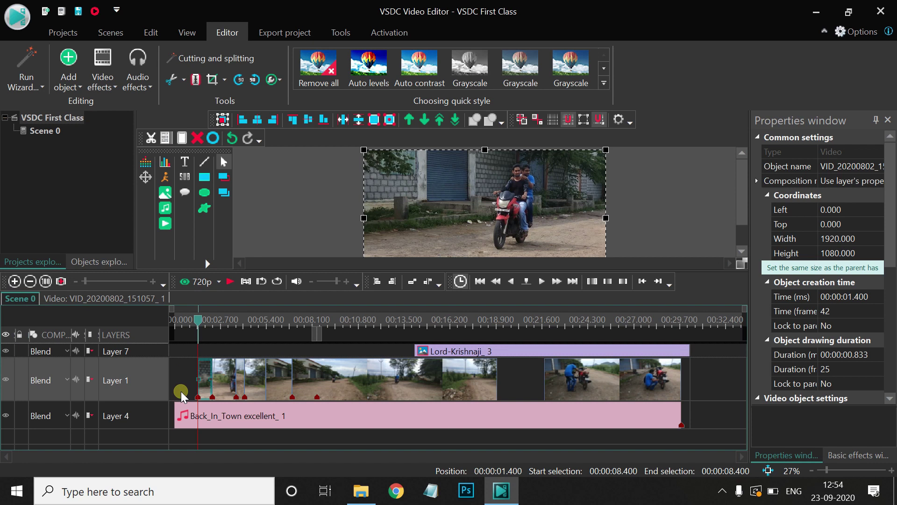
key(ctrl+z)
Trim the end of the VID_20200802_151057 clip at 00:00:01.400 and restore its duration to 00:00:02.233.
click(183, 81)
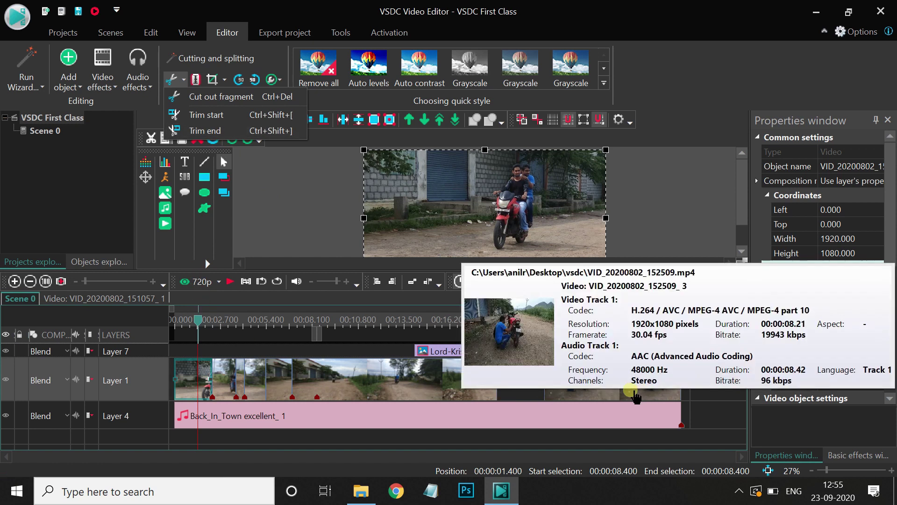
click(214, 135)
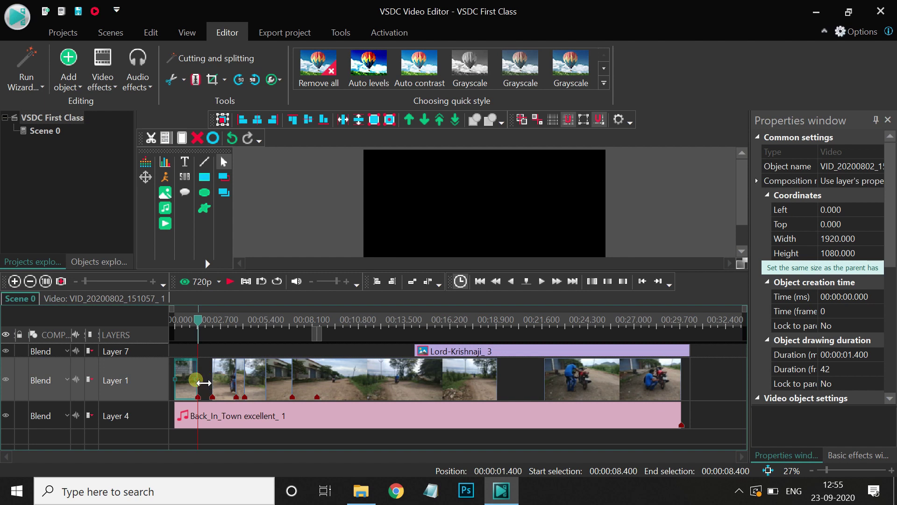
drag(216, 383, 213, 398)
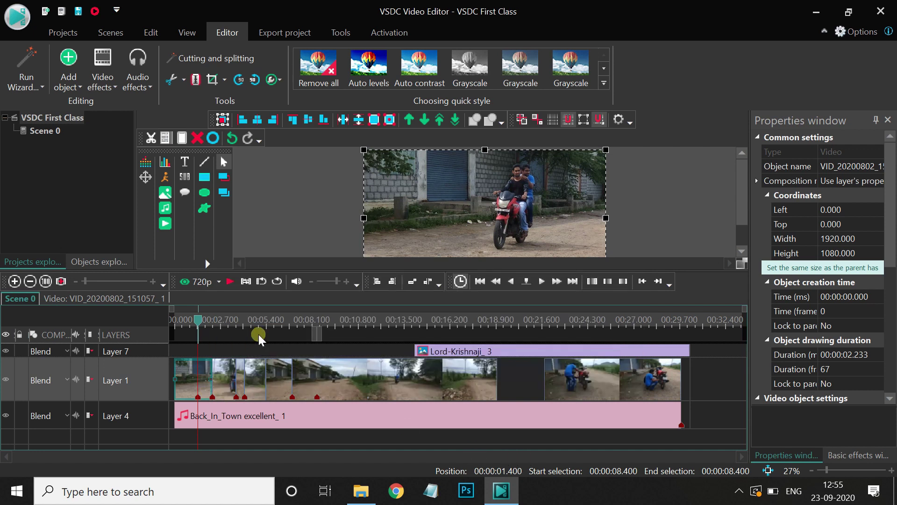
drag(199, 328, 229, 321)
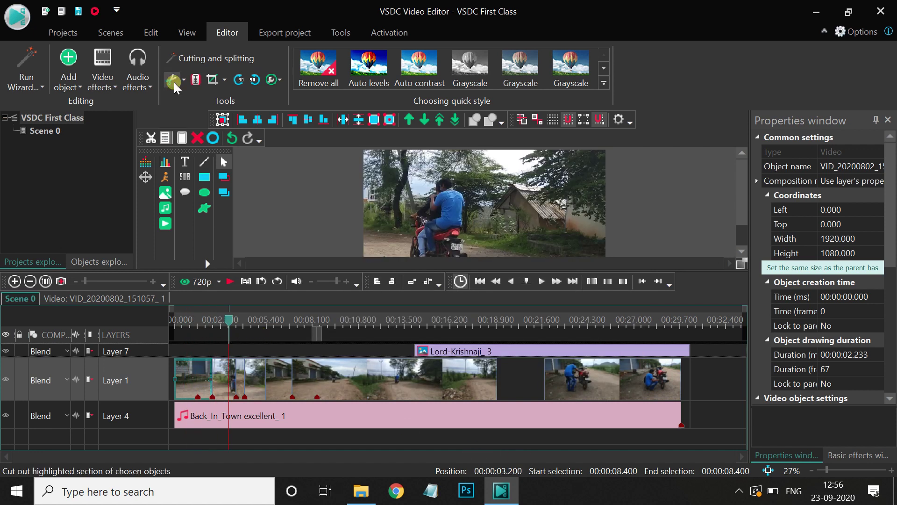
click(184, 80)
click(197, 96)
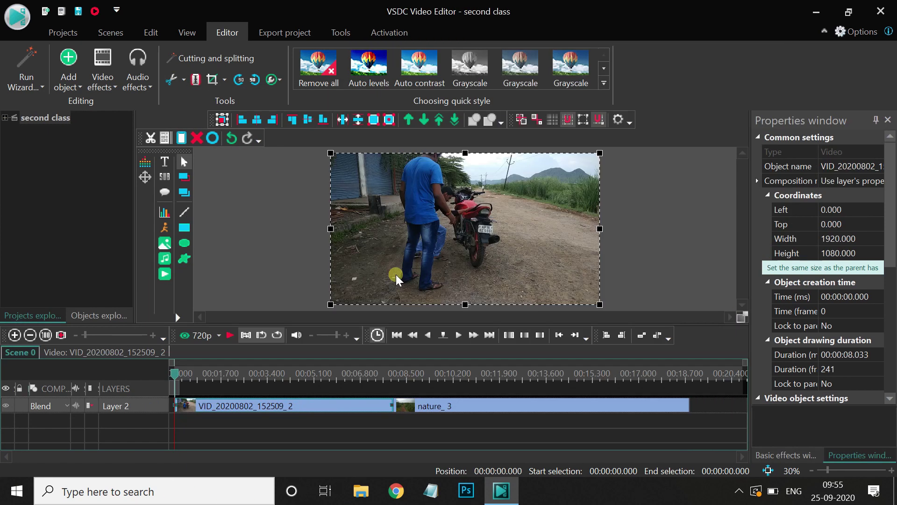
Apply the Auto levels and Grayscale 100% quick styles to the VID_20200802_152509 clip.
click(112, 89)
mouse_move(141, 120)
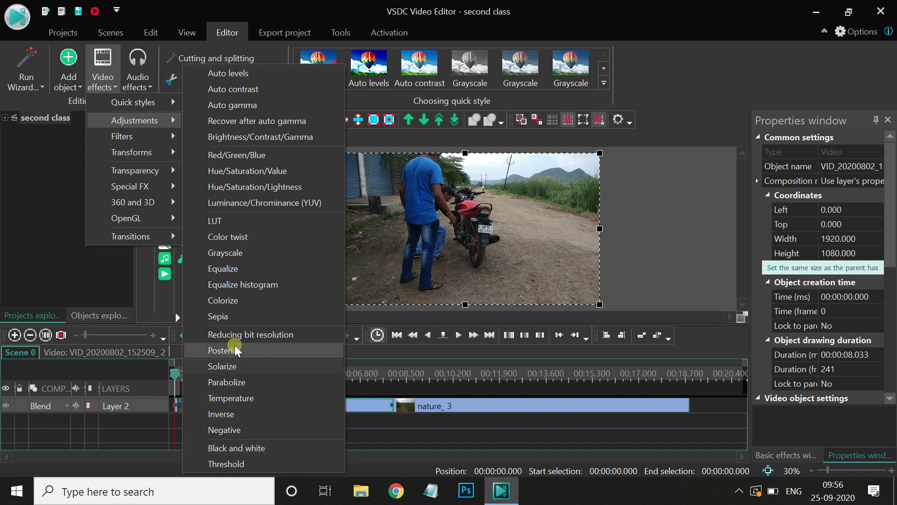
click(269, 120)
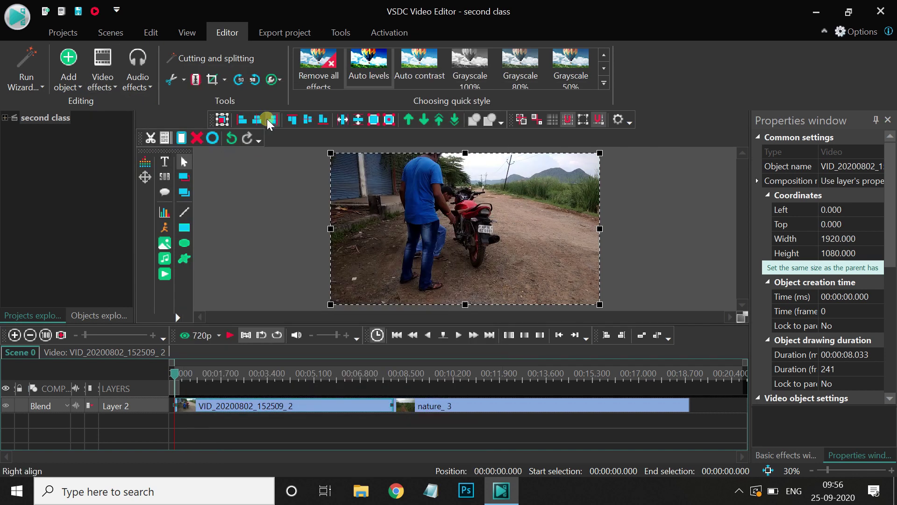
click(112, 88)
click(360, 119)
Remove all effects from the VID_20200802_152509 clip and apply the Earlybird style from the Instagram styles.
click(114, 89)
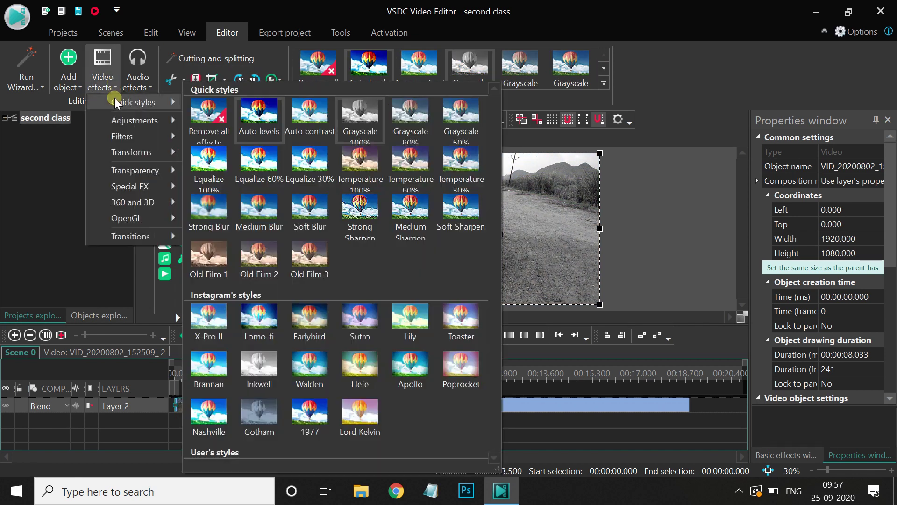
click(206, 113)
click(102, 81)
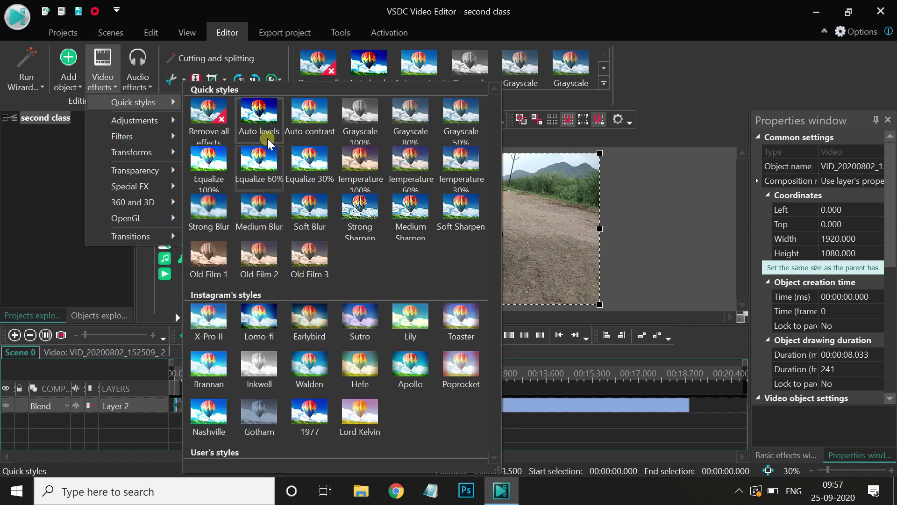
click(309, 320)
click(604, 69)
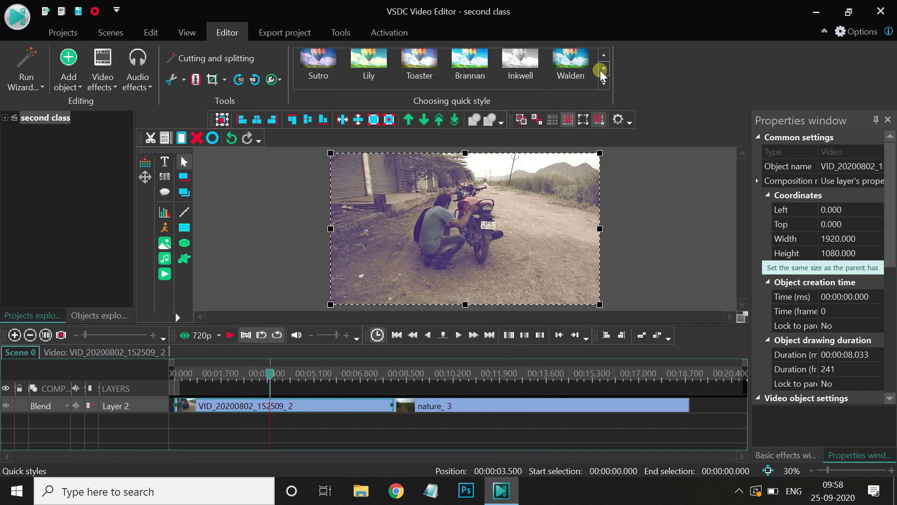
Apply the Hue/Saturation/Value adjustment to the nature_ 3 clip for the whole parent duration and adjust its values.
click(103, 85)
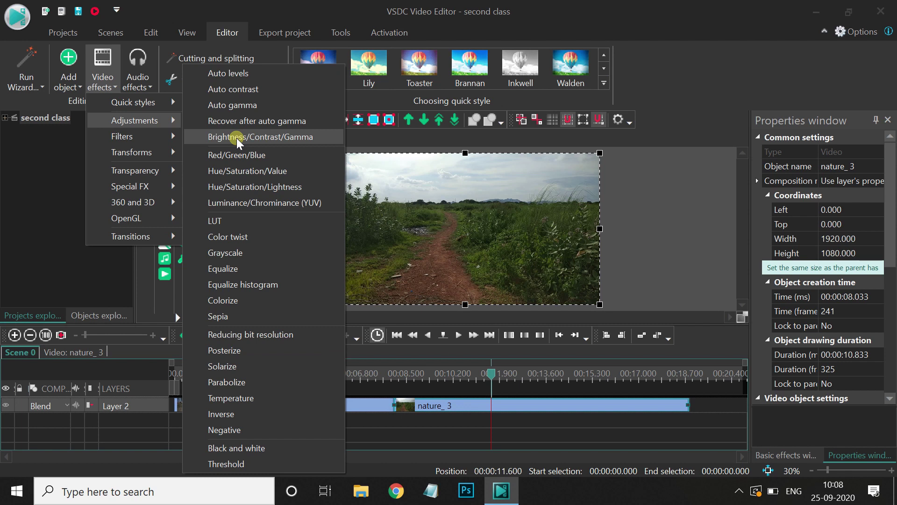
click(248, 170)
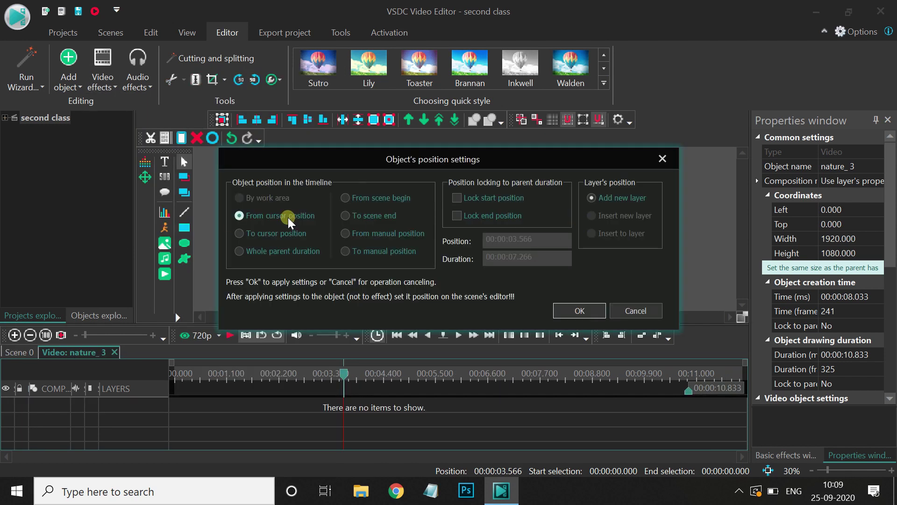
click(261, 251)
click(590, 311)
drag(834, 374, 859, 368)
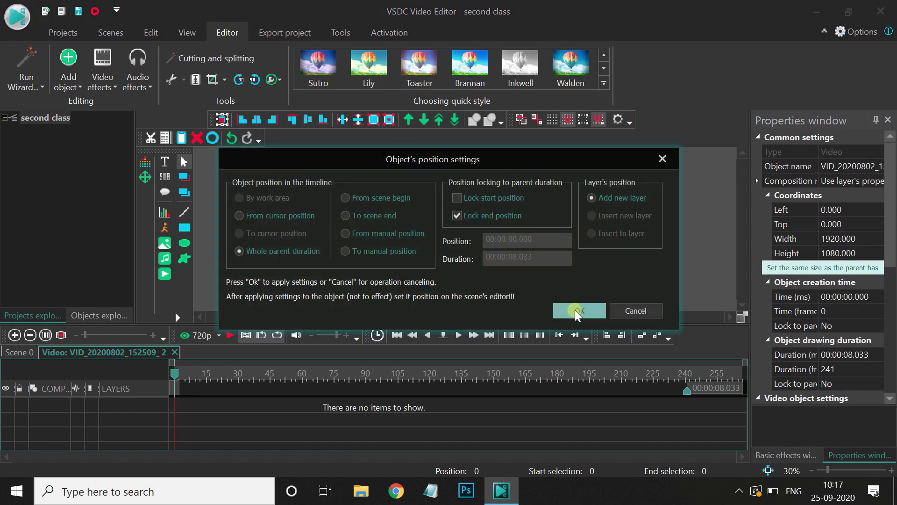
Apply the Mirror effect to the VID_20200802_152509 clip for its whole duration, set the mirror type to Horizontal right and preview it.
click(577, 310)
drag(845, 362, 869, 360)
click(860, 340)
click(858, 384)
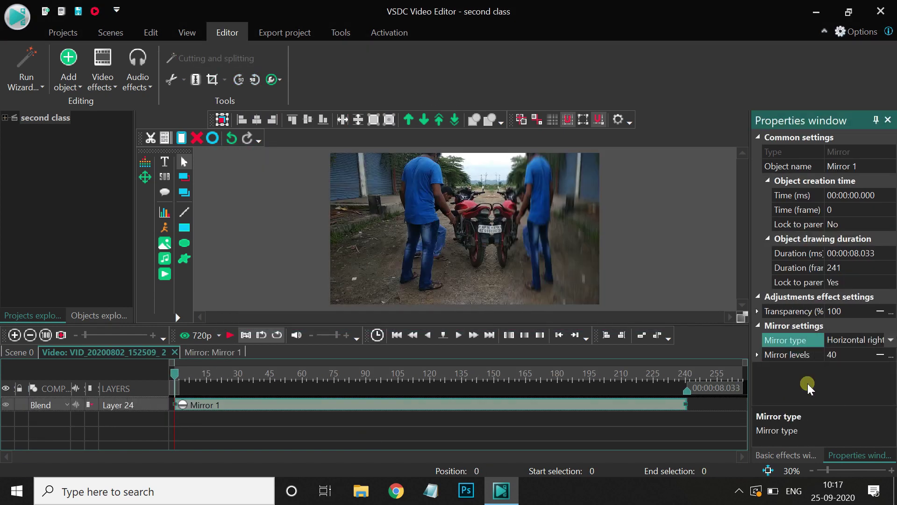
key(space)
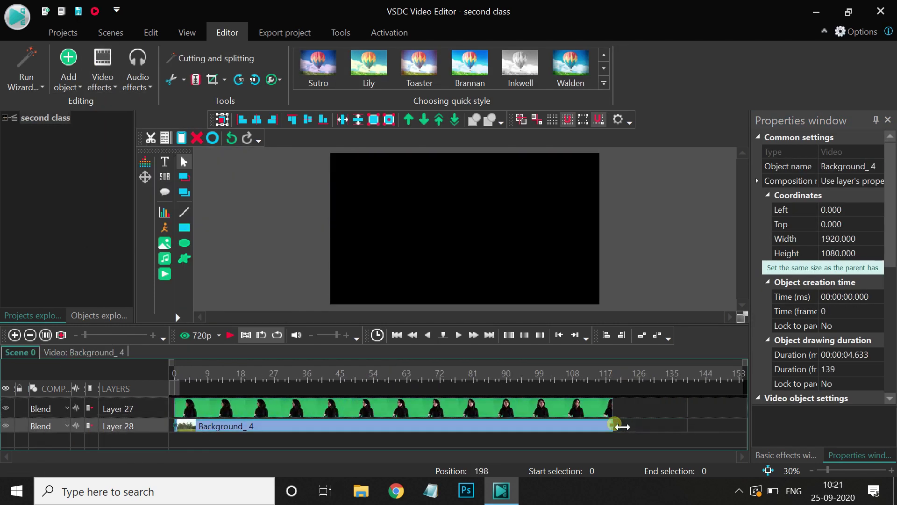
Apply the Background remover to the gun girl clip for the whole parent duration and sample its green backdrop as the chromakey color.
click(271, 405)
click(103, 77)
mouse_move(237, 170)
click(244, 284)
click(577, 310)
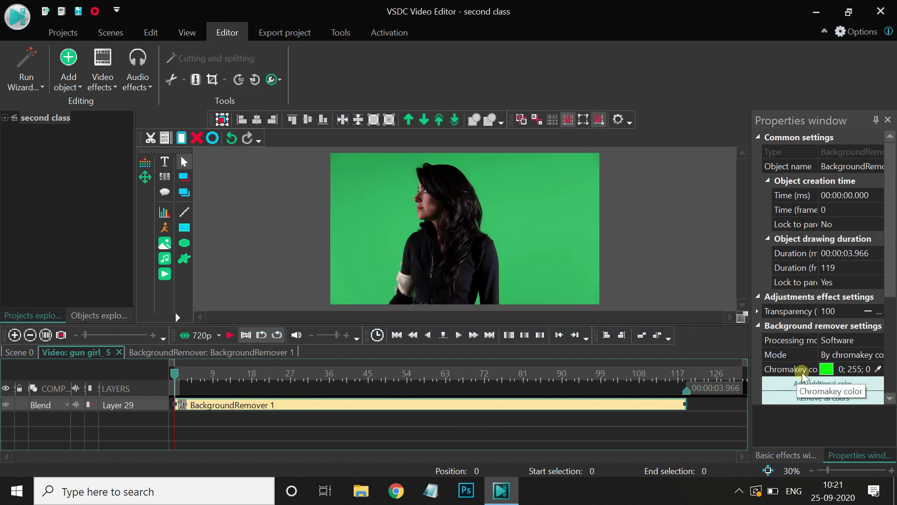
click(878, 369)
click(500, 193)
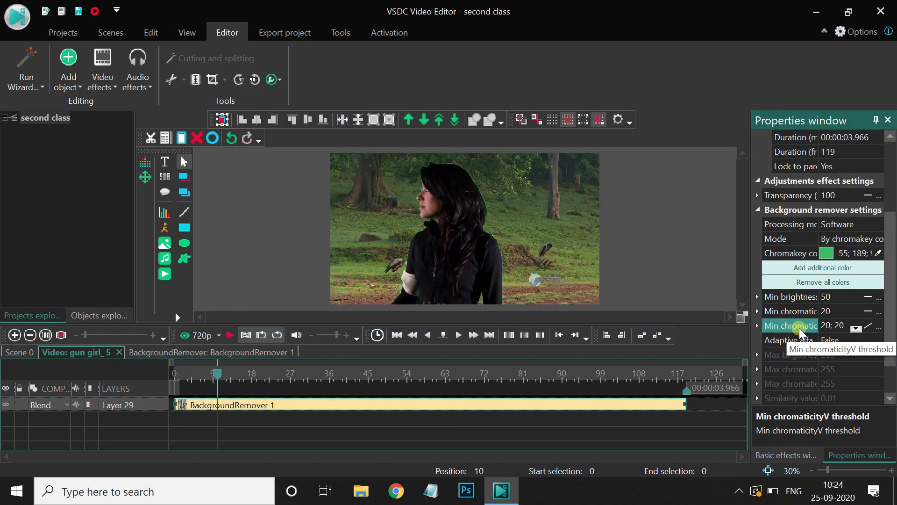
Set the Background remover's Min chromaticityV threshold to 38 and Min brightness threshold to 110, and open Min chromaticityU for adjustment.
click(834, 326)
click(856, 323)
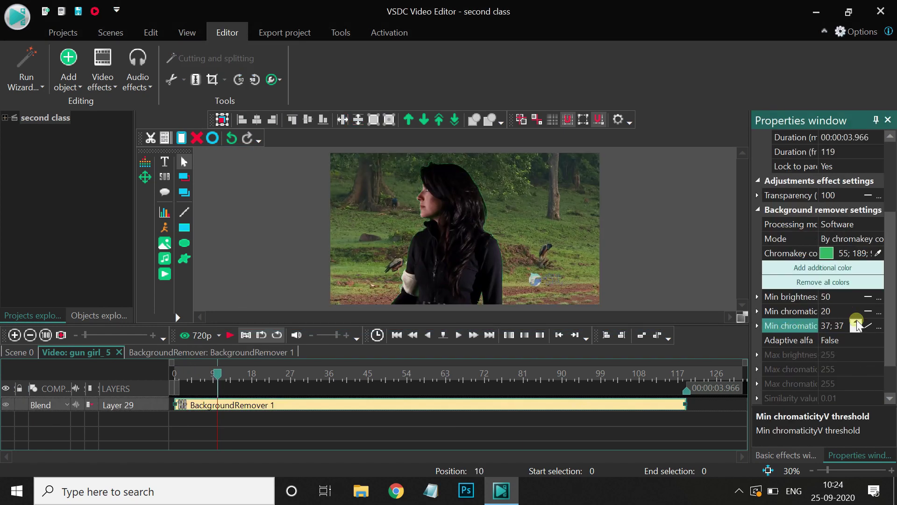
click(856, 297)
click(857, 293)
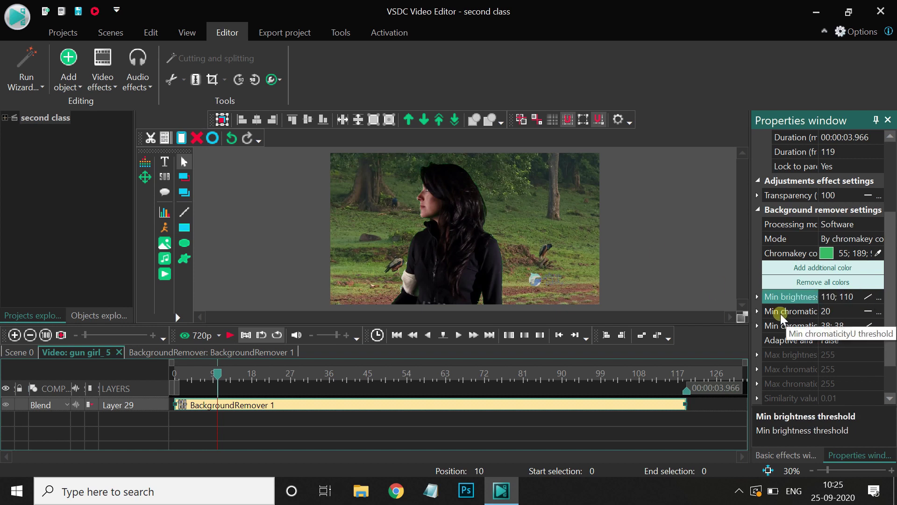
click(859, 311)
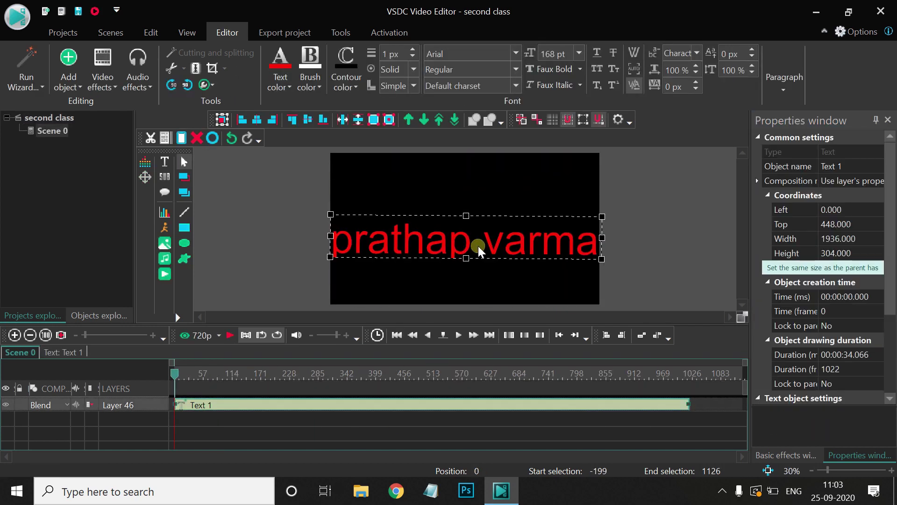
Try the Glitch effect on the Text 1 object for the whole parent duration and delete it.
click(103, 74)
mouse_move(144, 190)
click(214, 190)
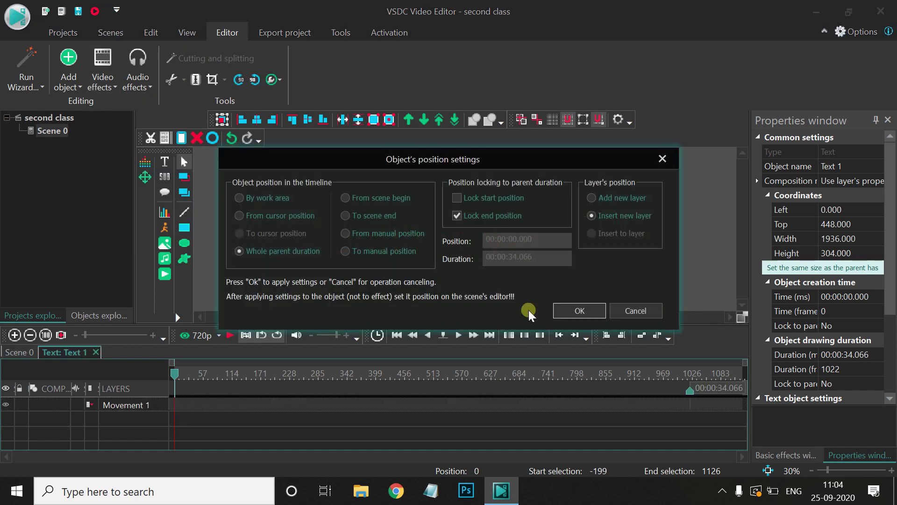
click(575, 311)
click(176, 419)
key(Delete)
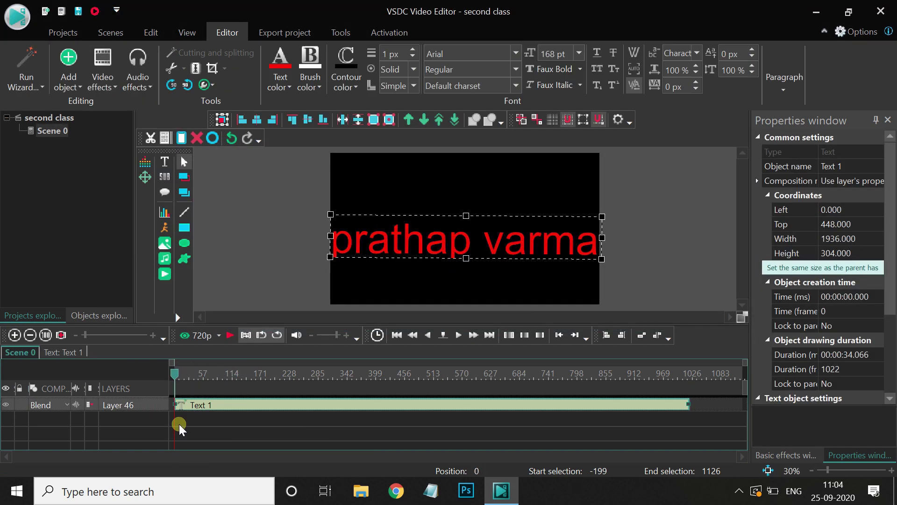
Apply the Glitch special effect to the Text 1 object for the whole parent duration.
click(103, 75)
mouse_move(144, 187)
click(214, 189)
click(568, 314)
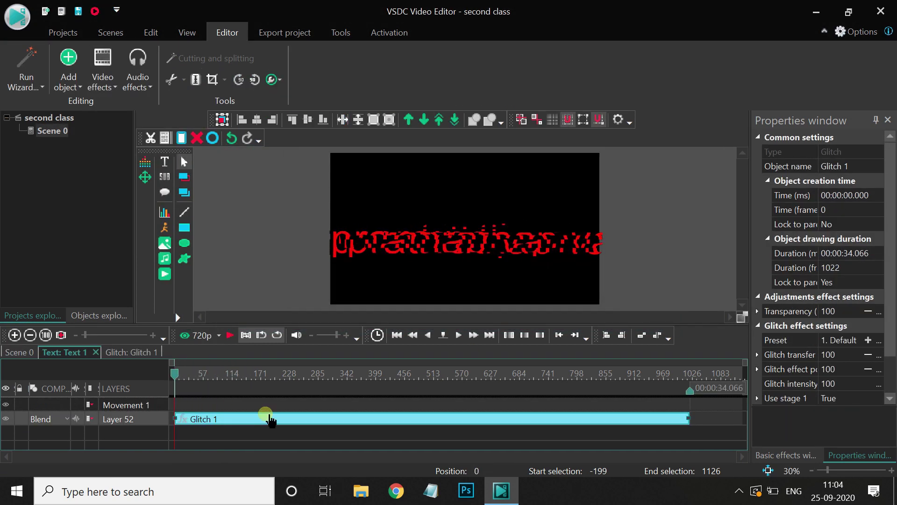